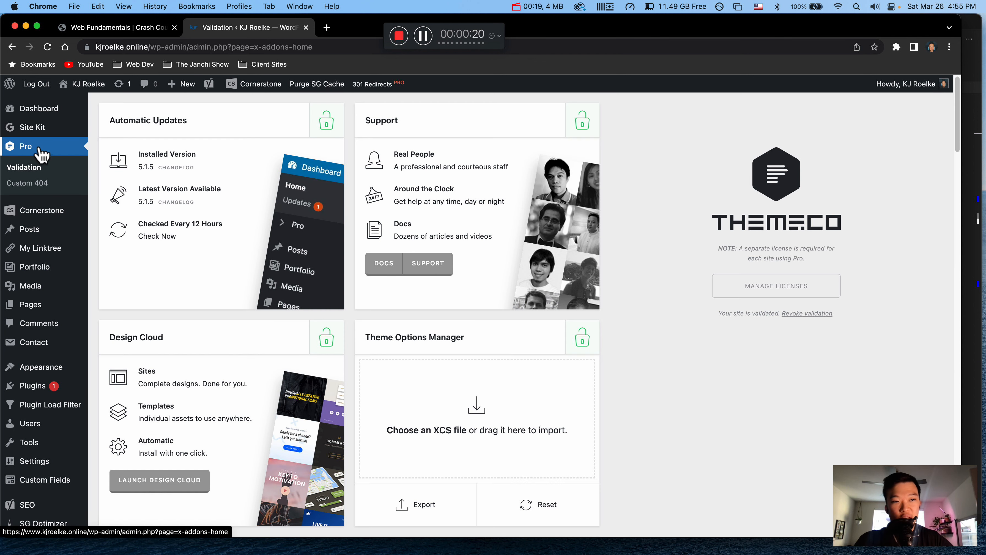
# - Look through the available Pro extensions and read the details of WP Bakery Page Builder
pyautogui.scroll(-20, 290, 257)
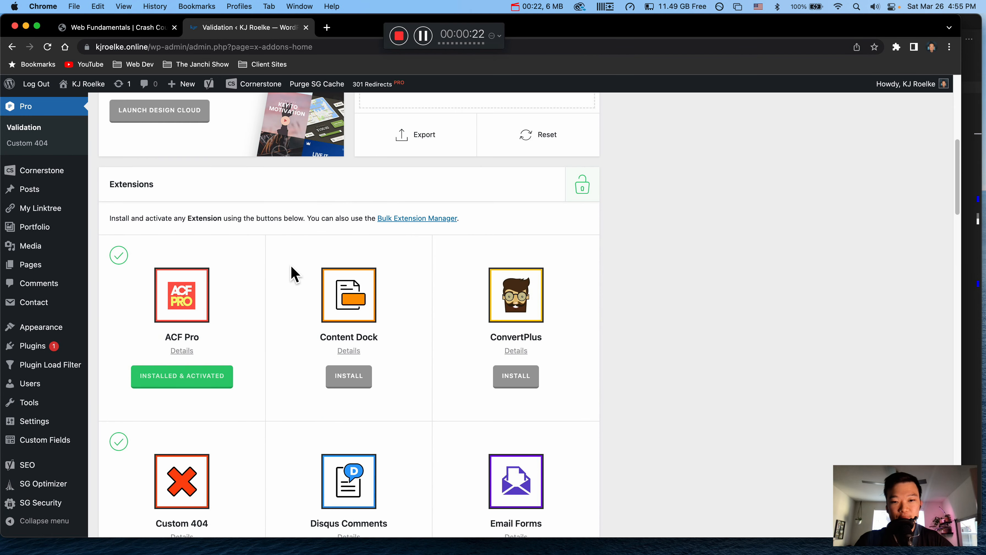
pyautogui.scroll(-15, 294, 274)
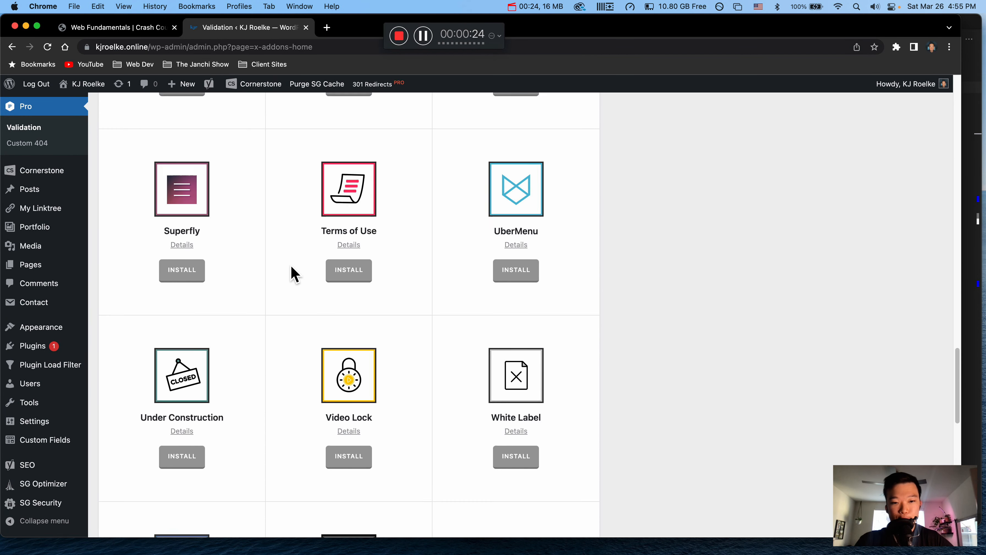
pyautogui.scroll(-4, 330, 342)
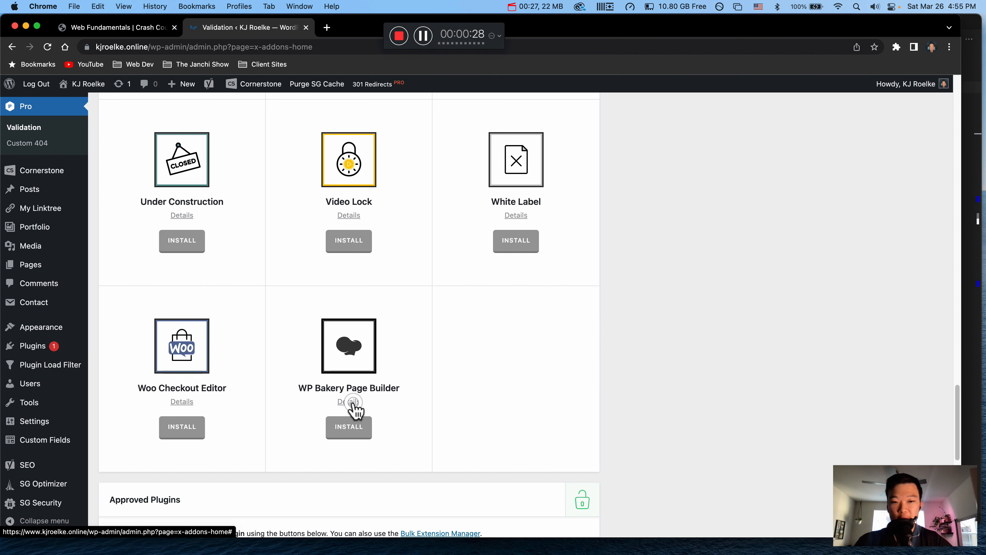
pyautogui.click(352, 403)
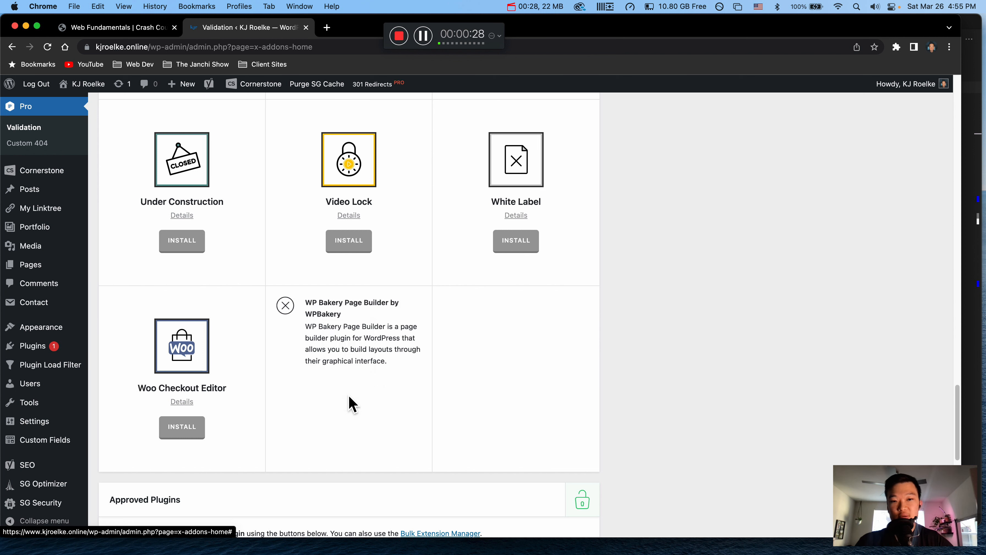
pyautogui.click(287, 307)
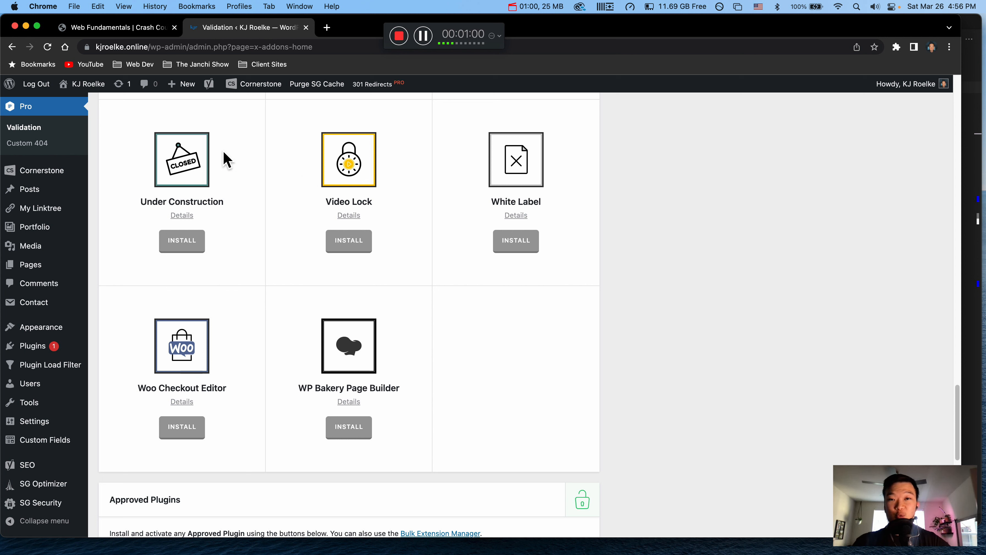
# - Open the Cornerstone settings page and continue to its Theme Options
pyautogui.moveTo(52, 266)
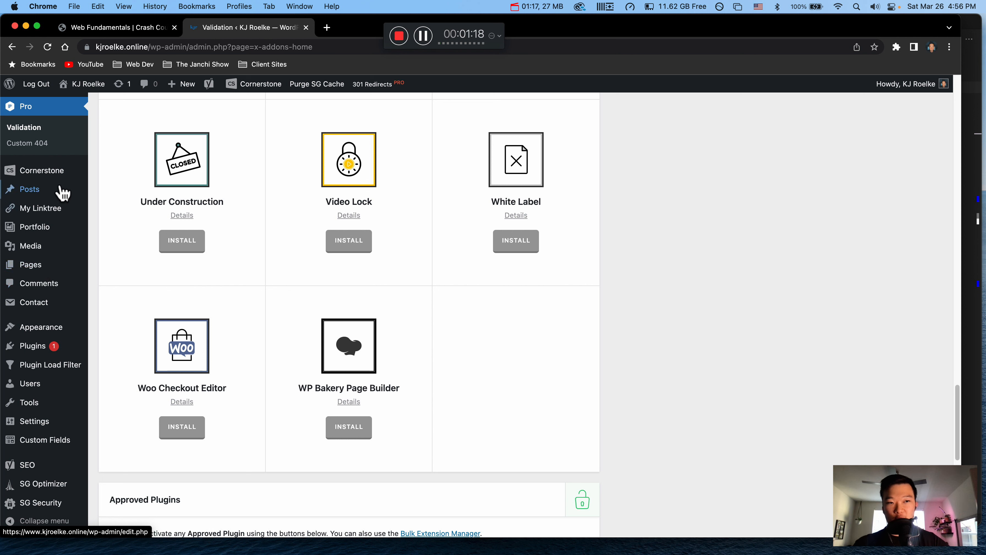
pyautogui.moveTo(41, 174)
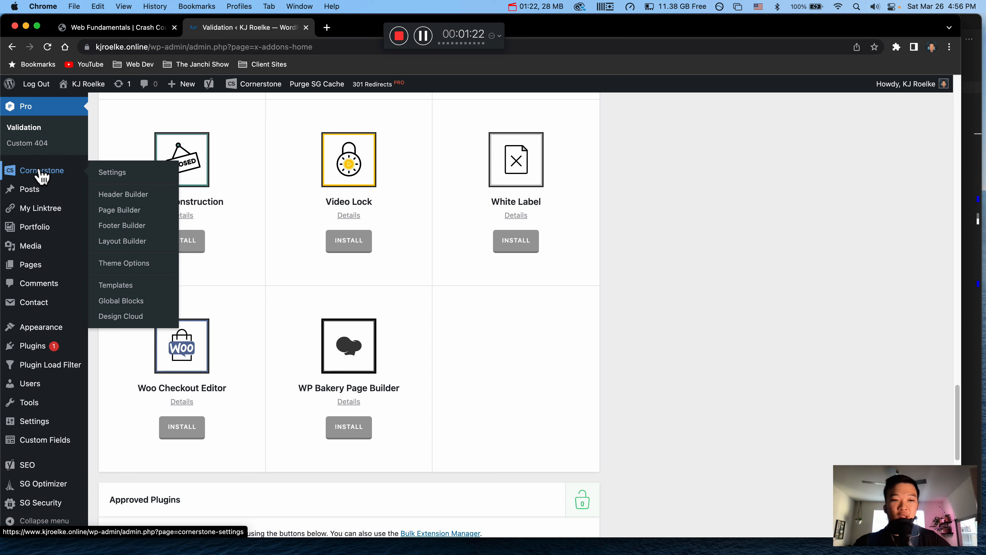
pyautogui.click(41, 173)
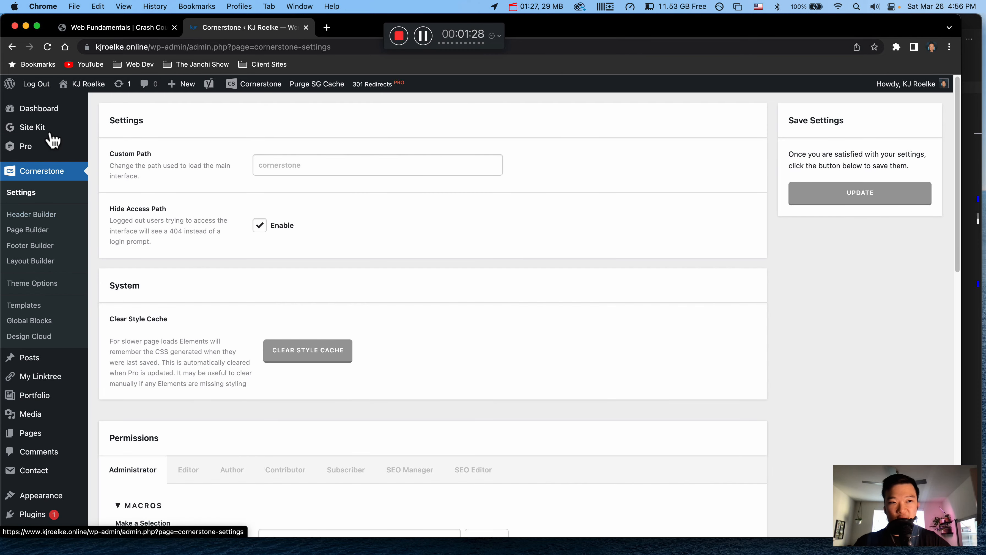
pyautogui.moveTo(45, 121)
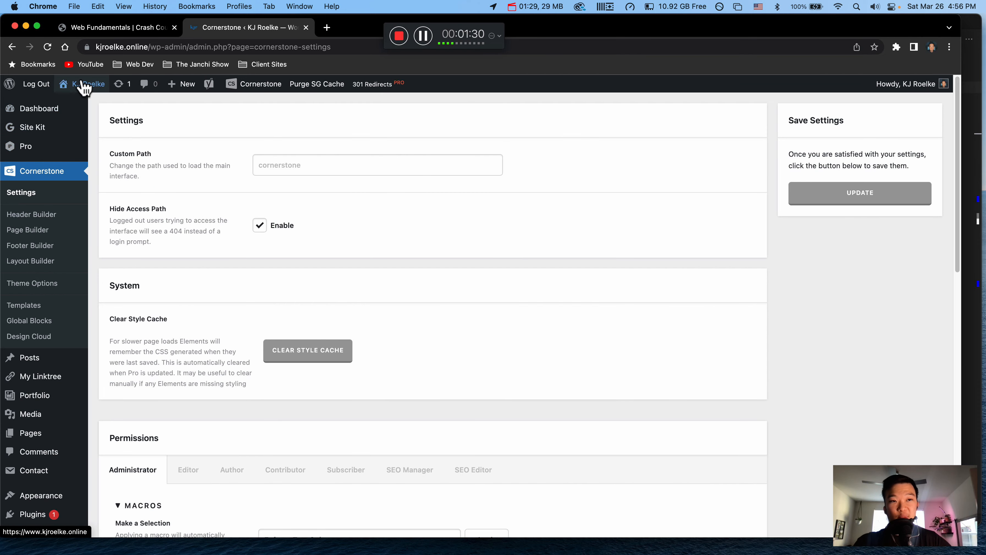
pyautogui.moveTo(84, 88)
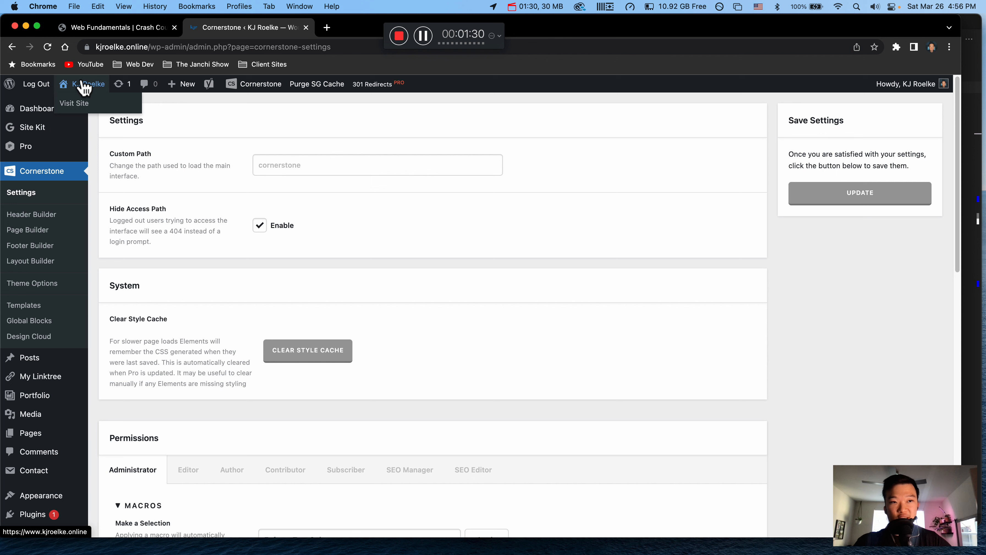
pyautogui.click(32, 289)
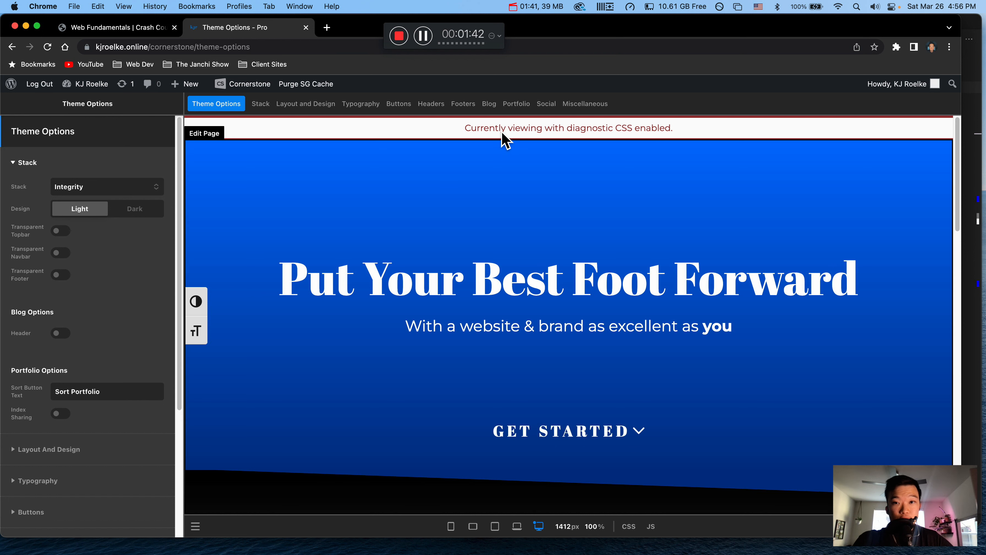
# - Return from Theme Options to the site's admin dashboard and open the list of installed plugins
pyautogui.moveTo(85, 84)
pyautogui.click(76, 105)
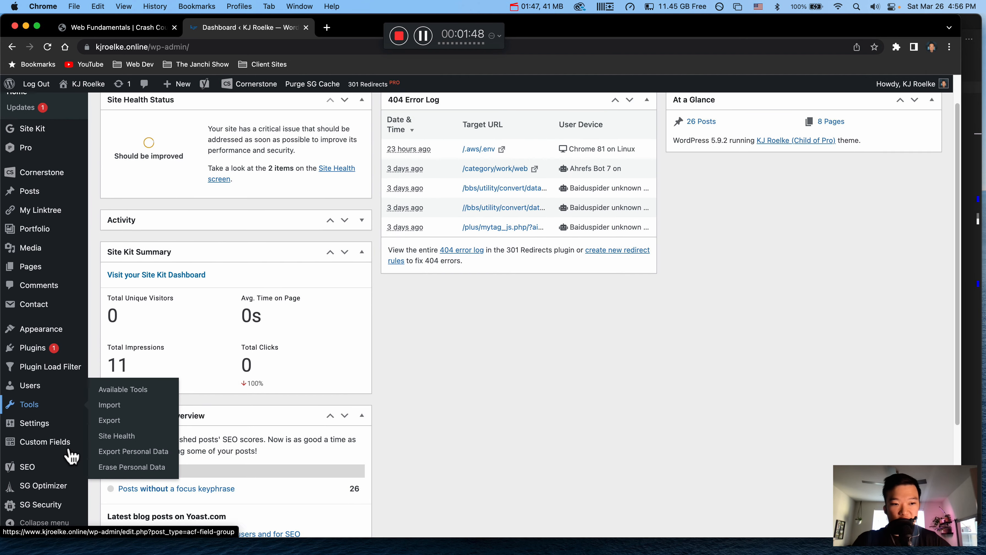
pyautogui.scroll(-2, 59, 447)
pyautogui.moveTo(33, 388)
pyautogui.click(33, 346)
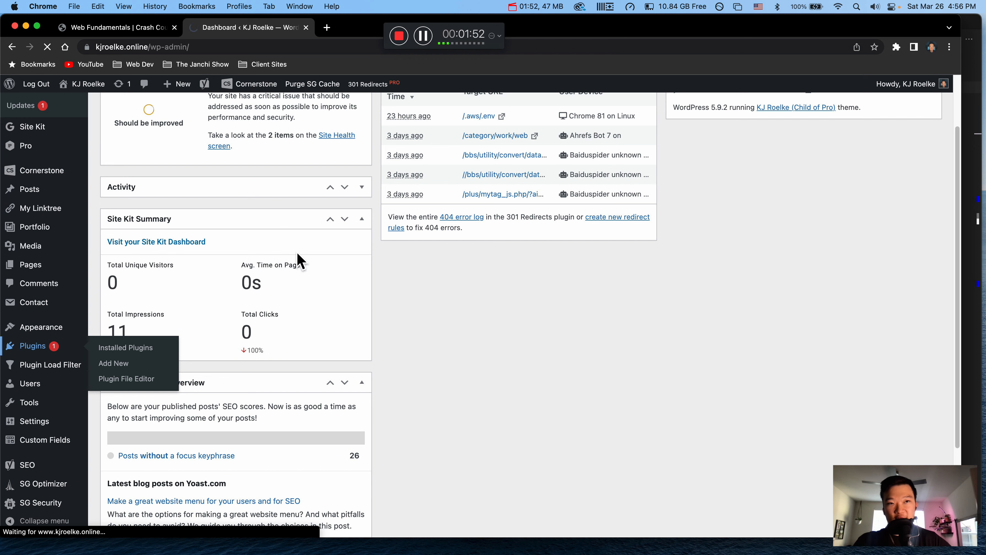
# - Deactivate the SiteGround Optimizer and WP Accessibility plugins
pyautogui.scroll(-1, 196, 264)
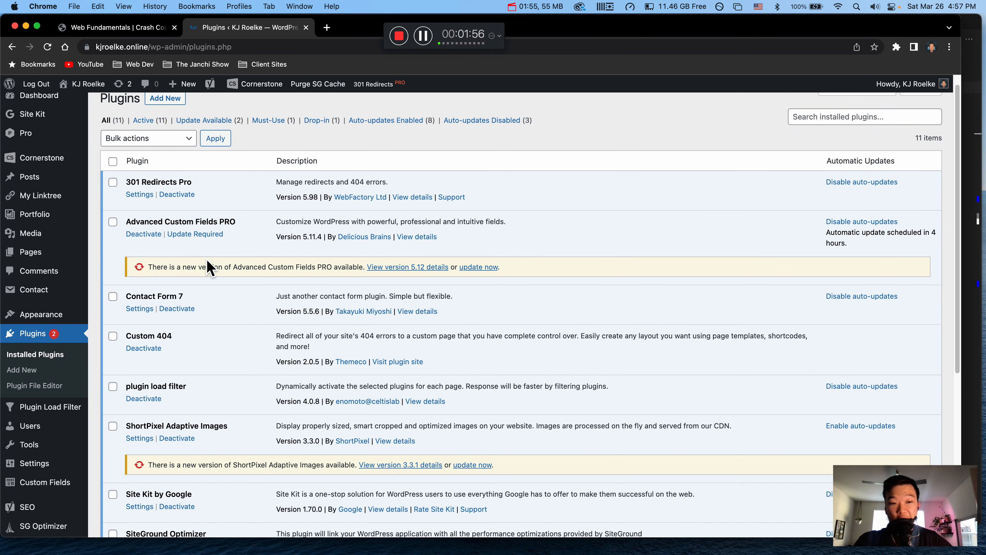
pyautogui.scroll(-5, 206, 253)
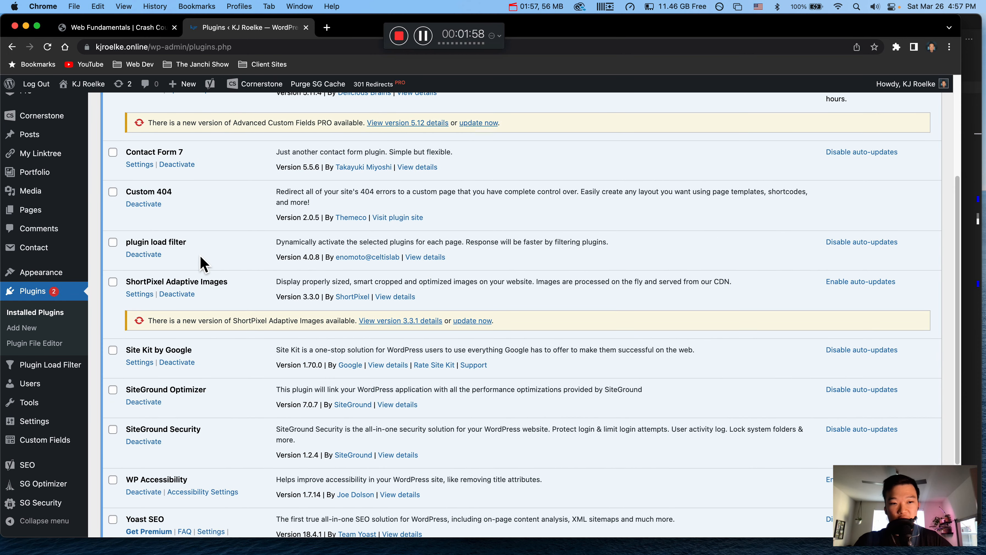
pyautogui.scroll(-4, 202, 265)
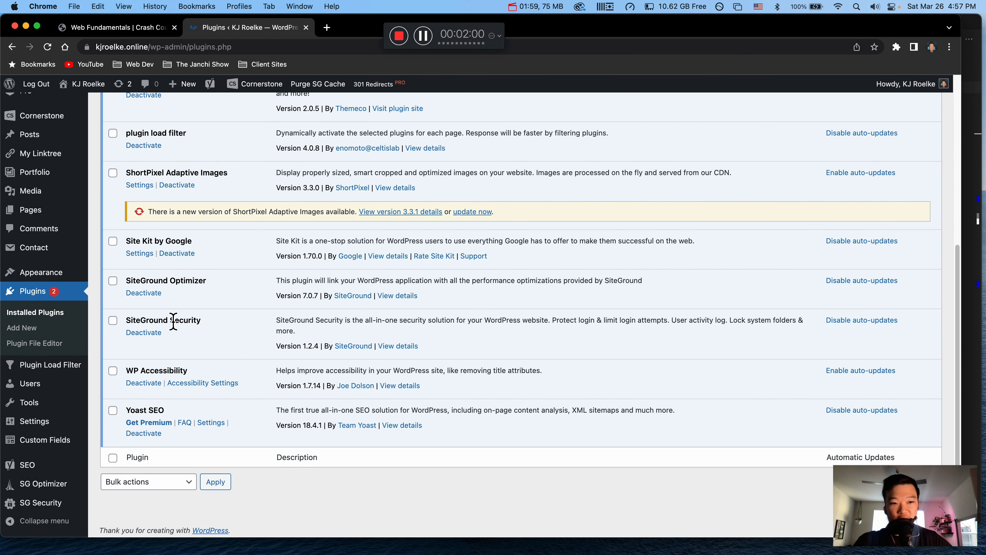
pyautogui.click(148, 295)
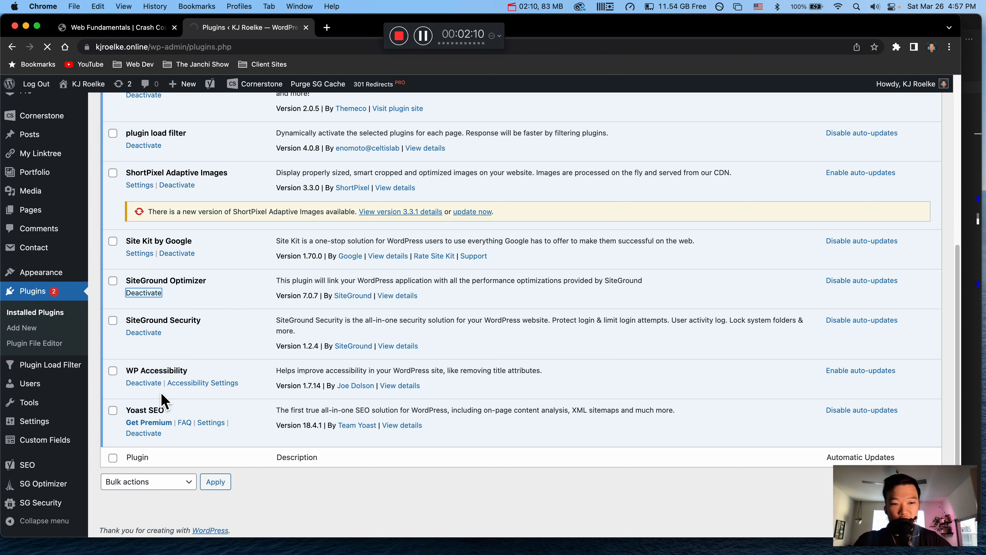
pyautogui.scroll(-15, 154, 374)
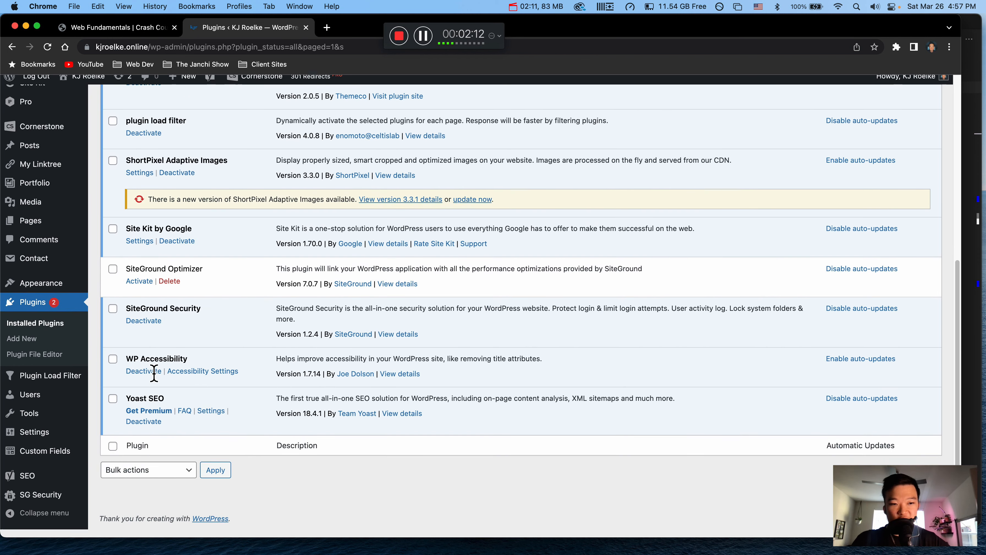
pyautogui.click(151, 372)
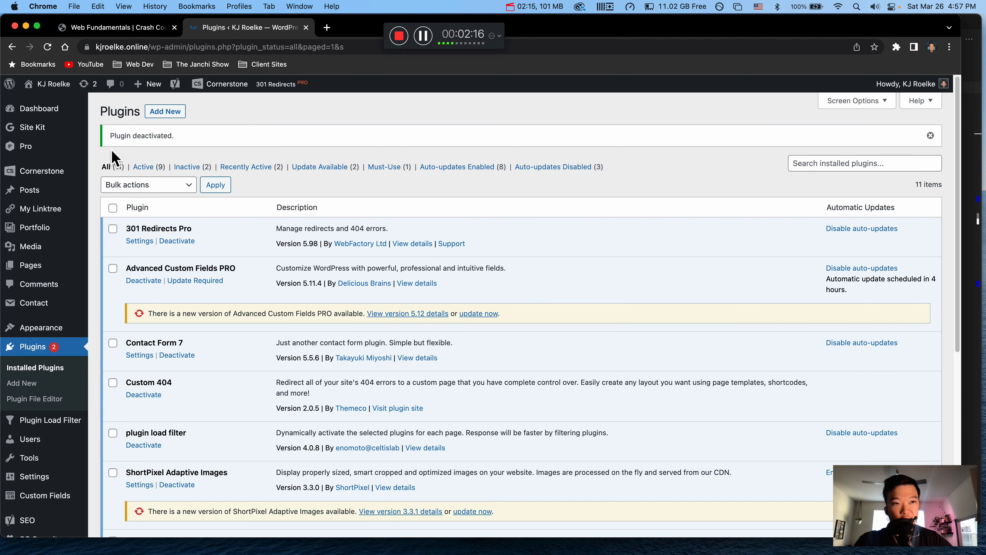
# - Open Cornerstone's Theme Options again and view the available Stack choices without changing the selection
pyautogui.moveTo(210, 91)
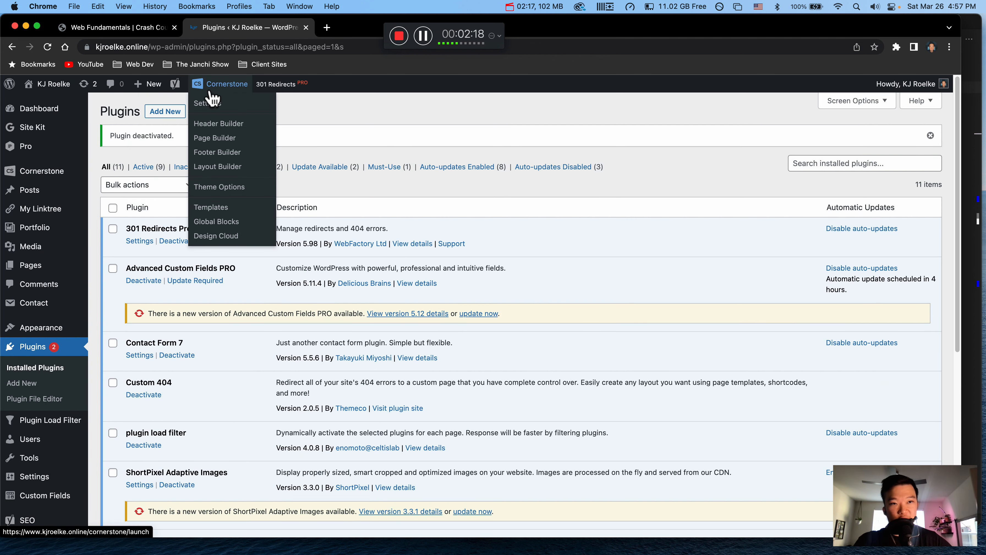
pyautogui.click(238, 186)
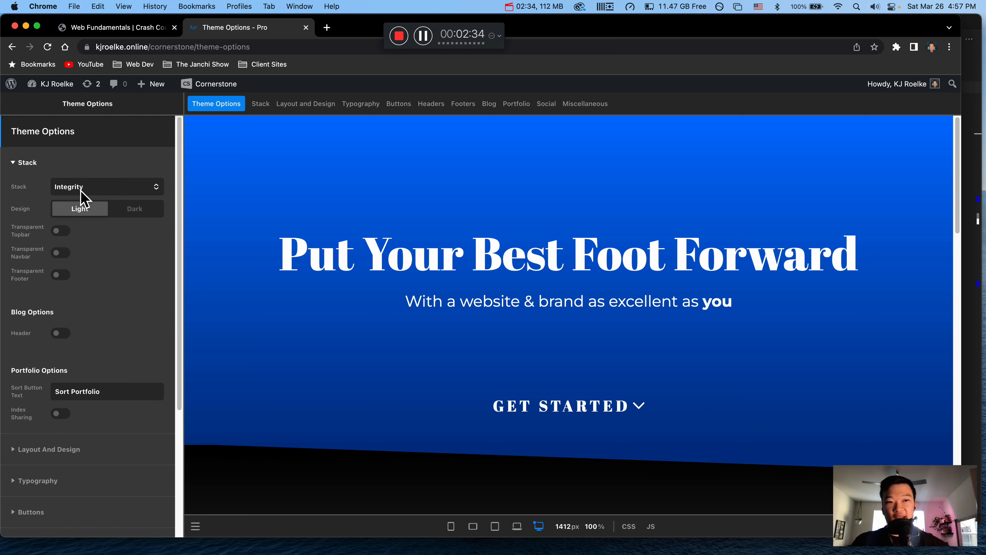
pyautogui.click(83, 195)
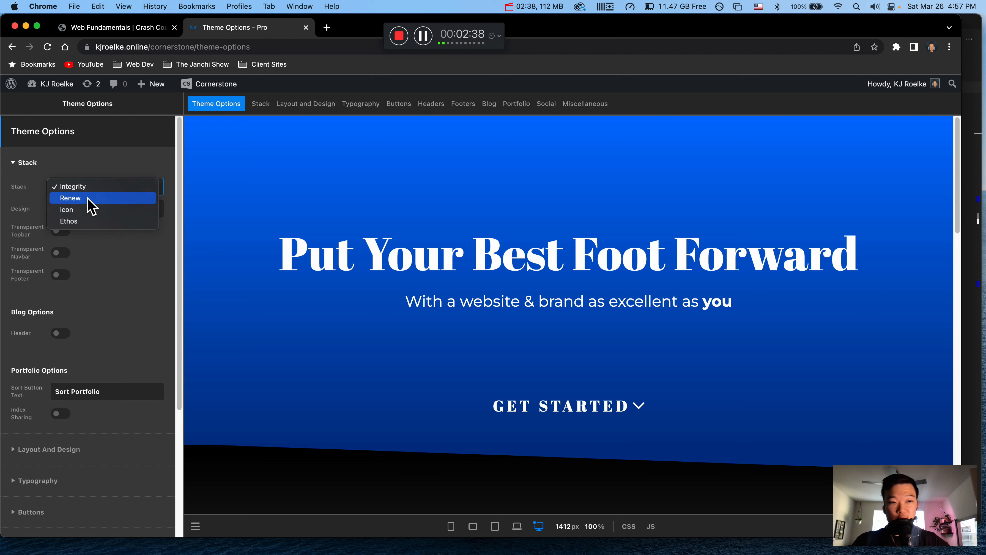
pyautogui.click(118, 257)
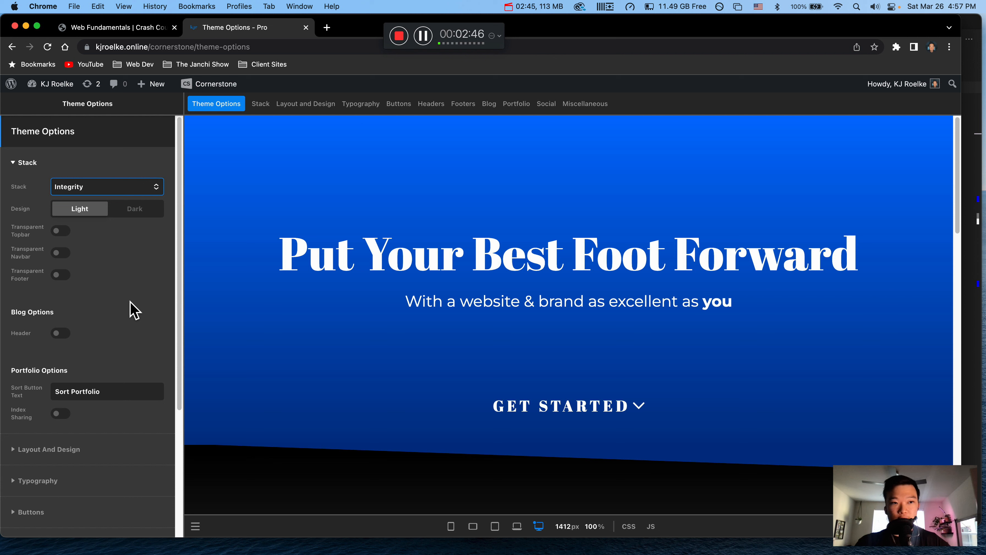
# - Expand the Layout and Design options and examine the site layout, width, background and breakpoint settings
pyautogui.scroll(-5, 136, 310)
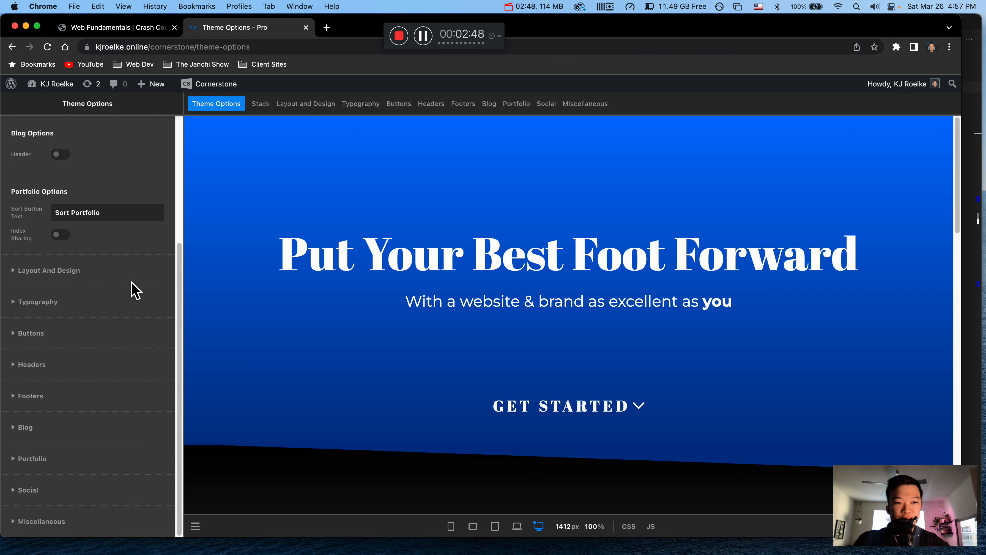
pyautogui.click(91, 279)
pyautogui.scroll(-1, 95, 272)
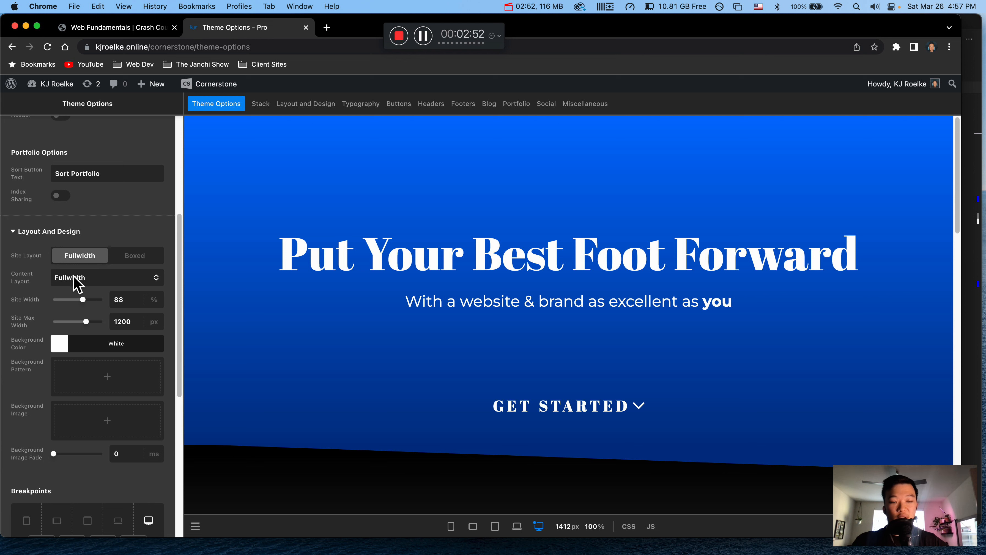
pyautogui.scroll(-1, 74, 277)
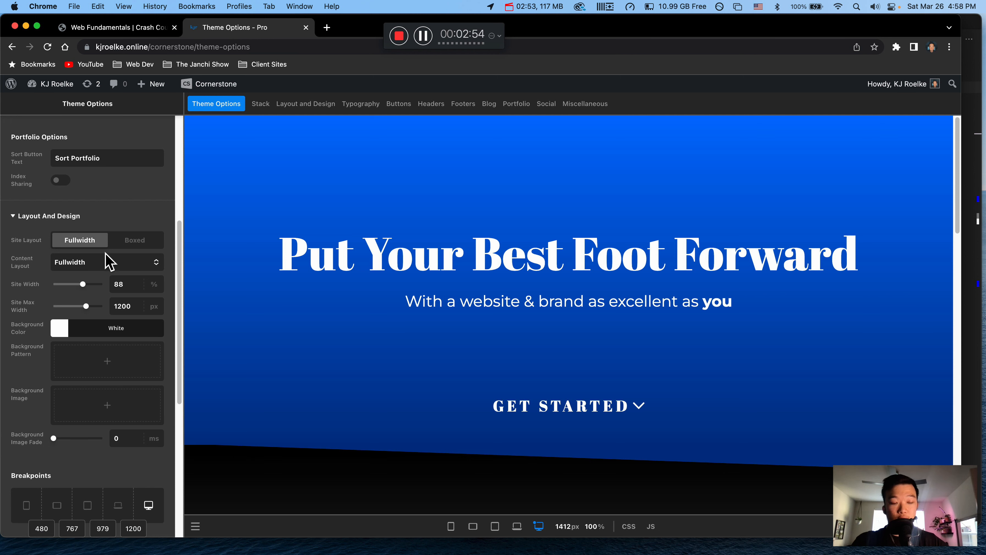
pyautogui.scroll(-2, 105, 264)
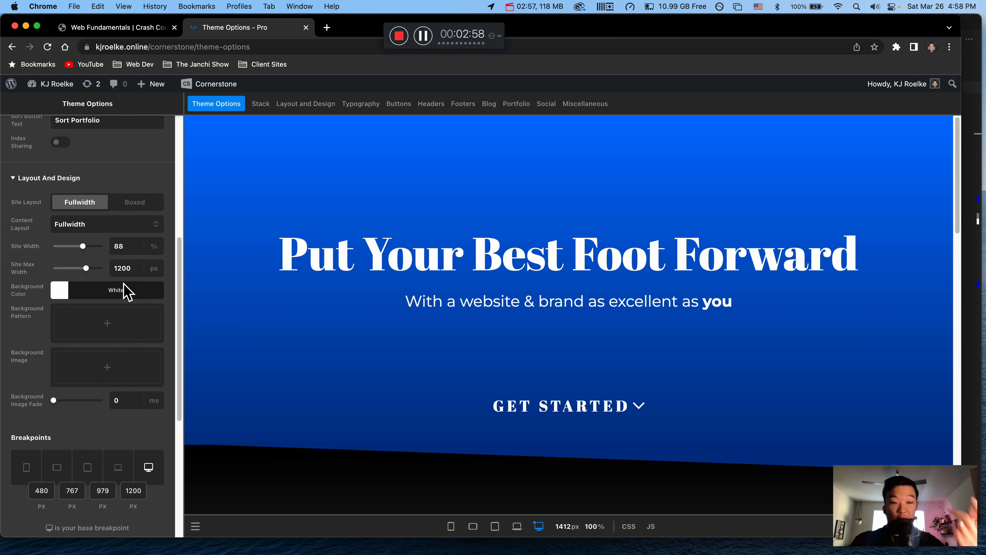
pyautogui.scroll(-6, 85, 335)
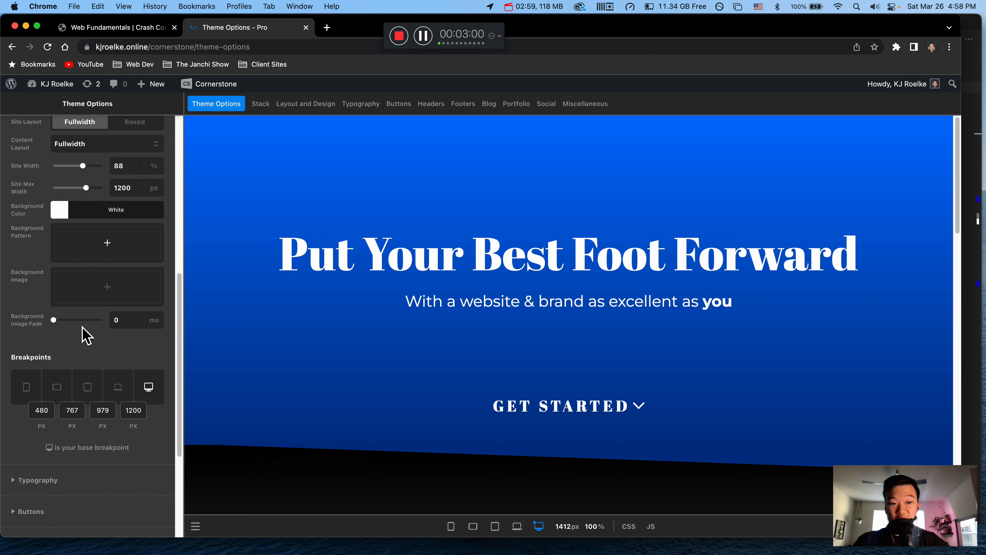
pyautogui.scroll(-2, 70, 299)
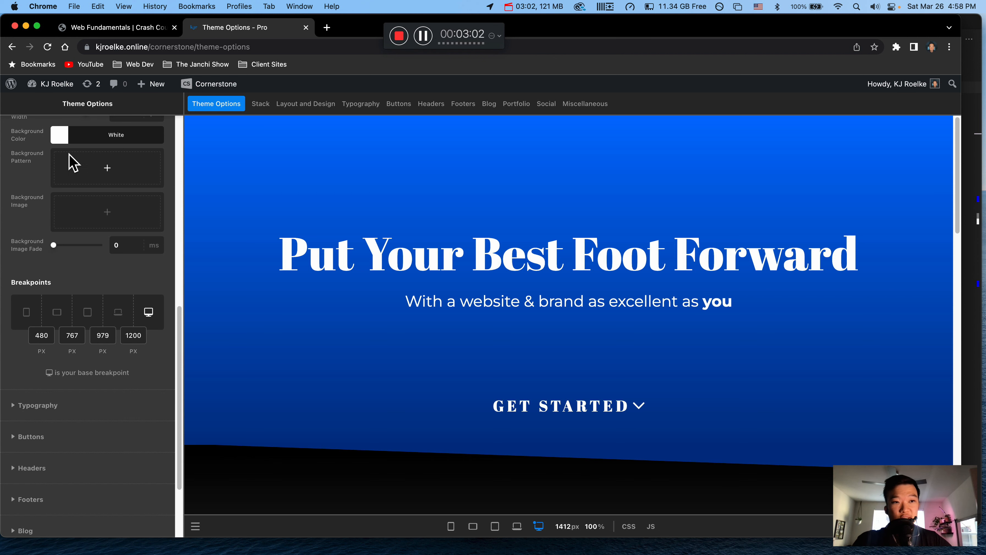
pyautogui.scroll(-4, 91, 230)
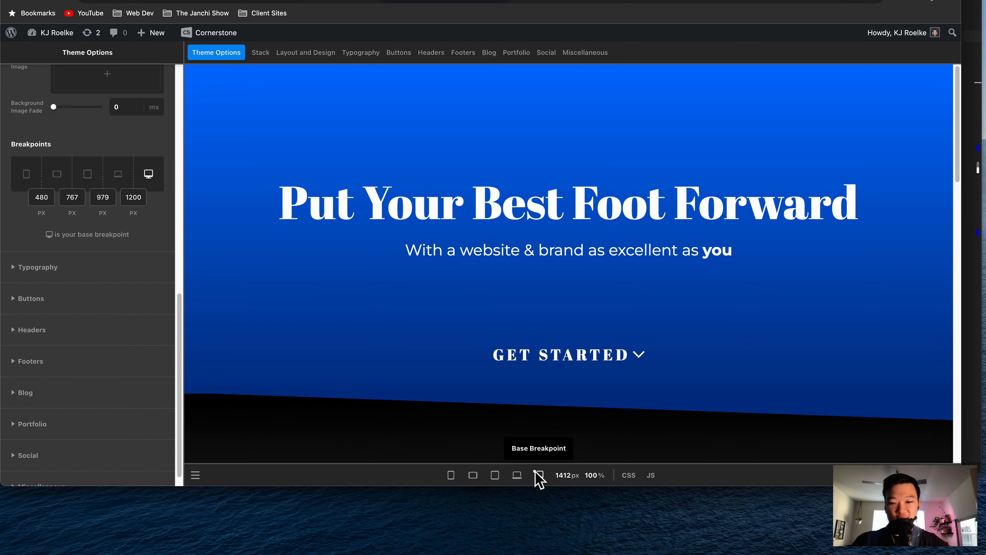
# - Preview the page at each breakpoint width in turn: 1200, 979, 767, 480 and 320 px
pyautogui.click(538, 476)
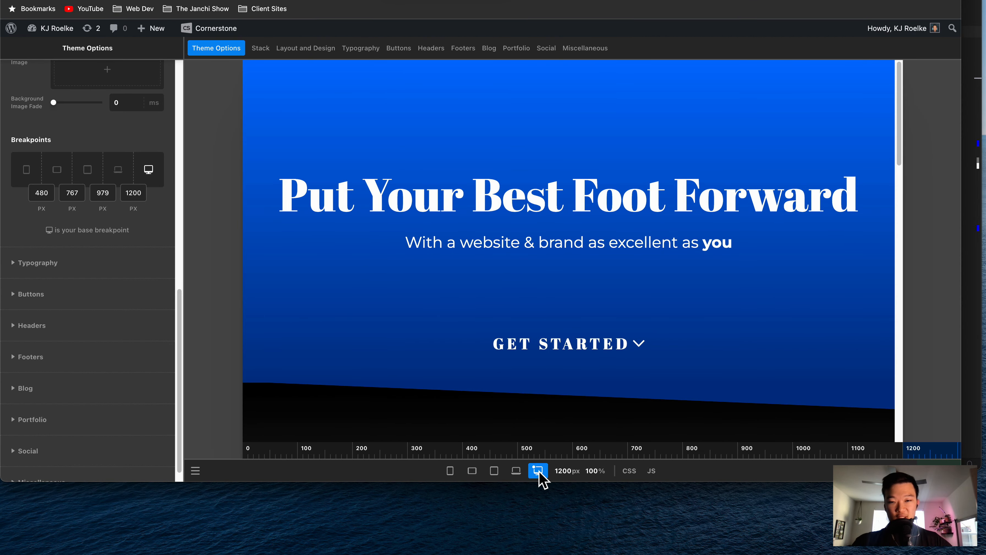
pyautogui.click(515, 470)
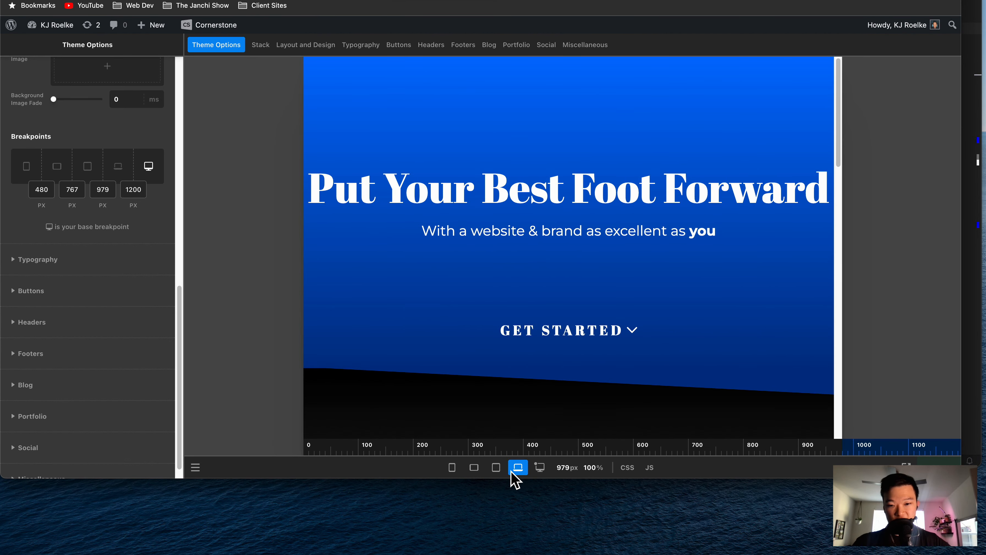
pyautogui.click(496, 468)
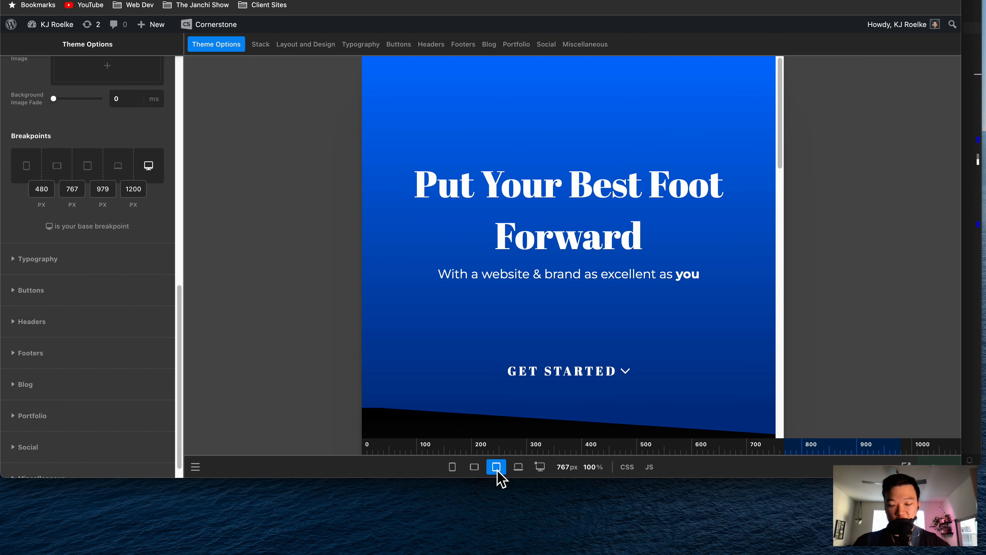
pyautogui.click(474, 468)
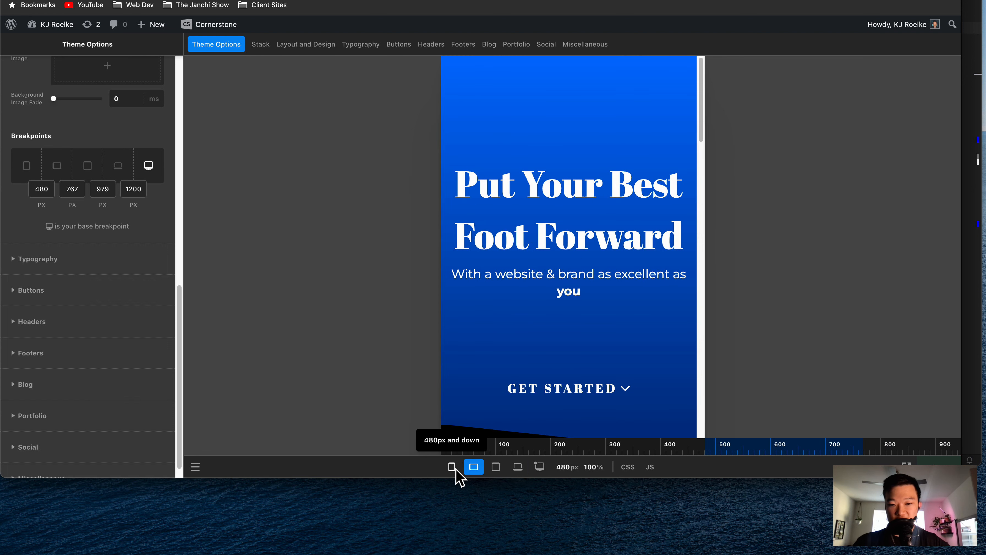
pyautogui.click(452, 467)
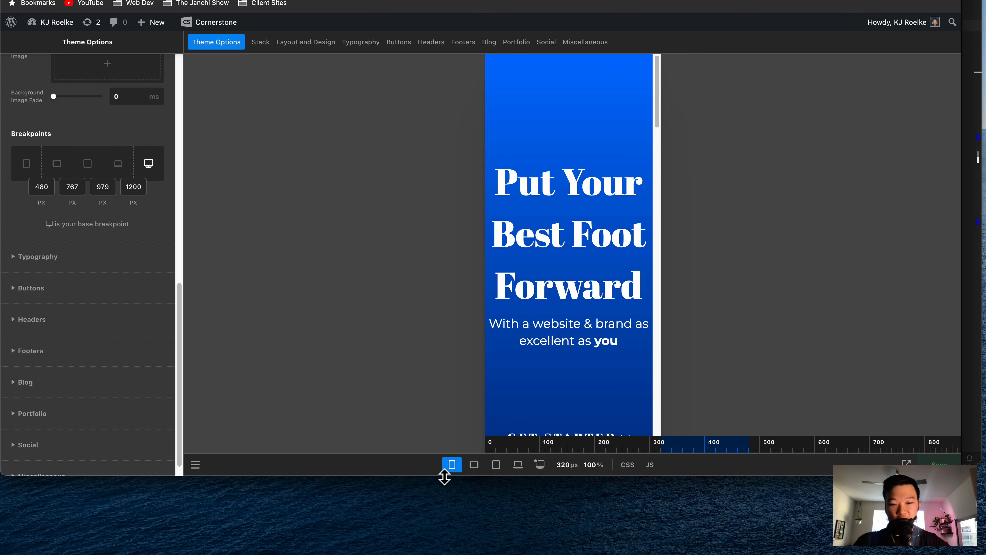
# - Return the preview to the base desktop breakpoint and expand Typography to examine the font manager and root font size settings
pyautogui.click(449, 467)
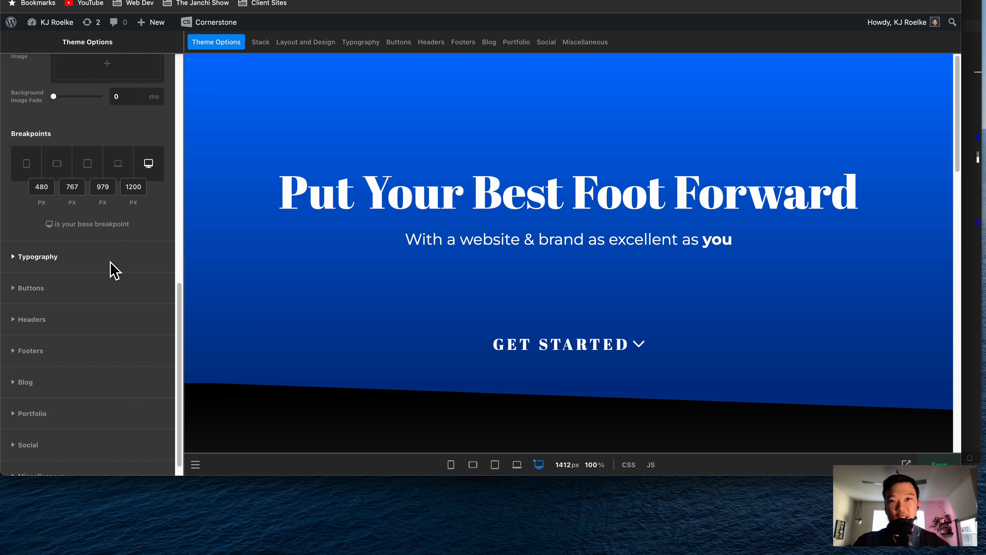
pyautogui.click(96, 268)
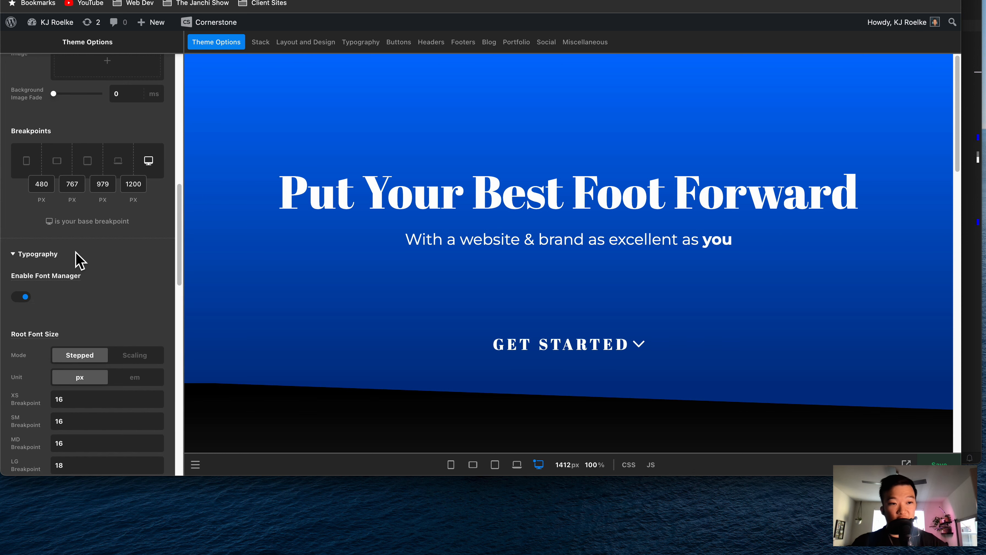
pyautogui.scroll(-1, 78, 259)
pyautogui.scroll(-5, 74, 268)
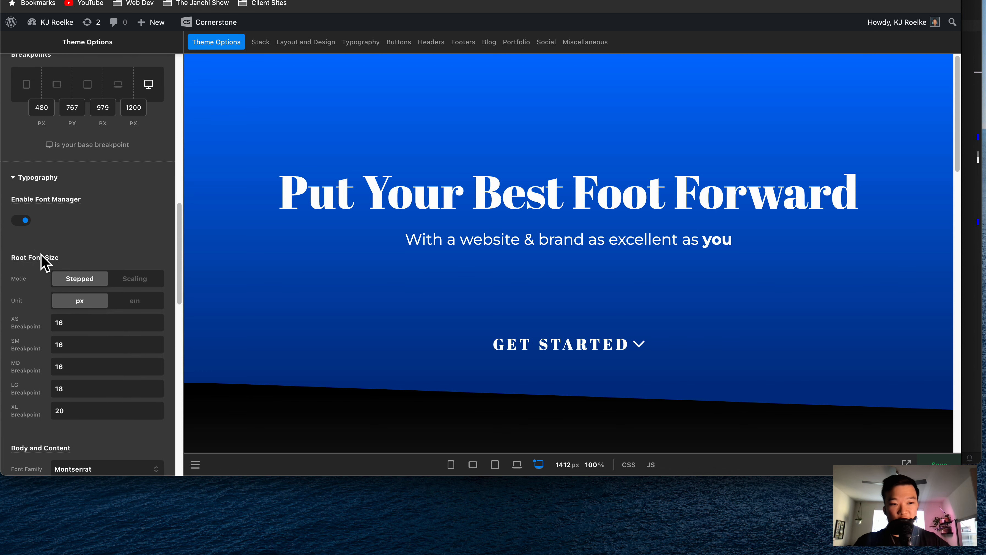
pyautogui.scroll(-3, 45, 285)
pyautogui.scroll(-1, 58, 271)
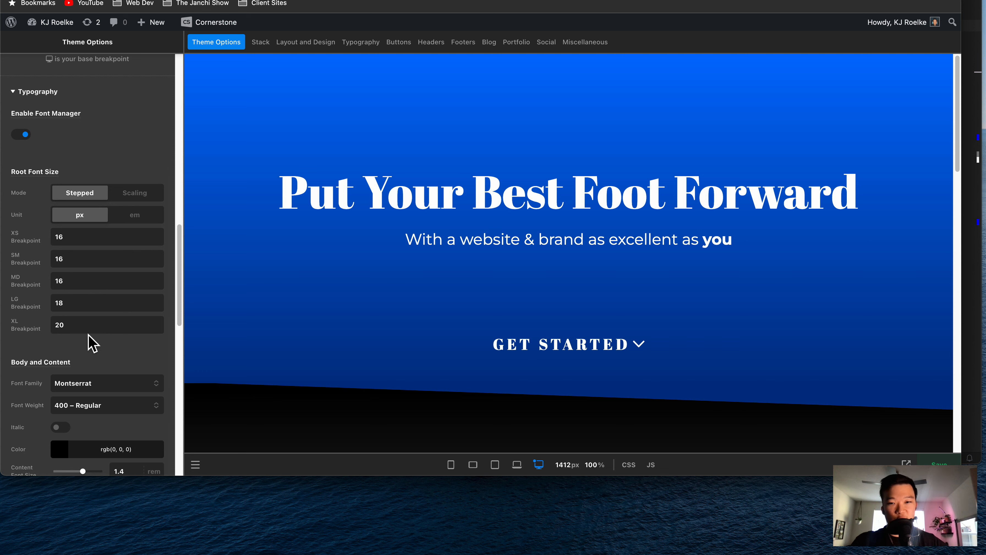
# - Examine the Body and Content font settings and compare them with the root font sizes per breakpoint
pyautogui.scroll(-10, 127, 301)
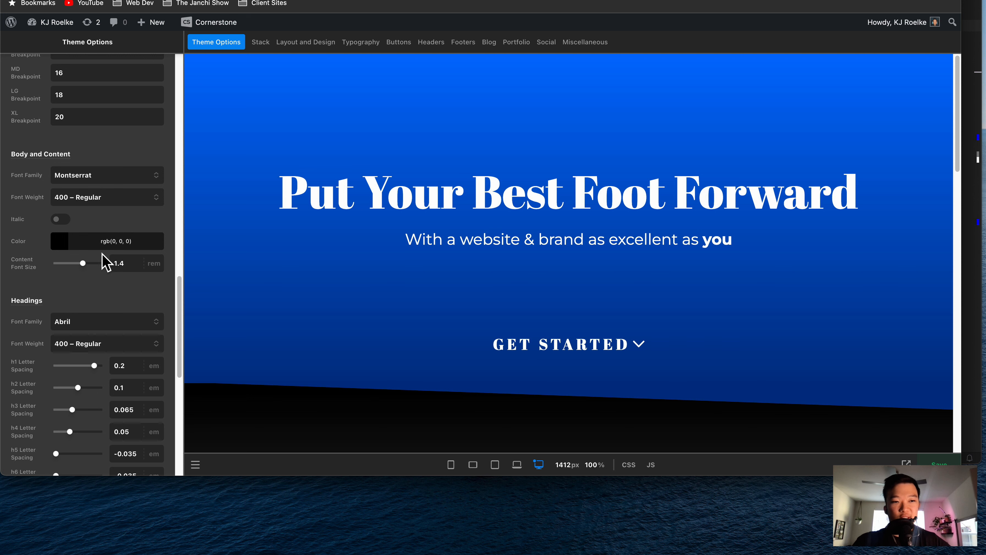
pyautogui.scroll(-1, 102, 253)
pyautogui.scroll(1, 107, 287)
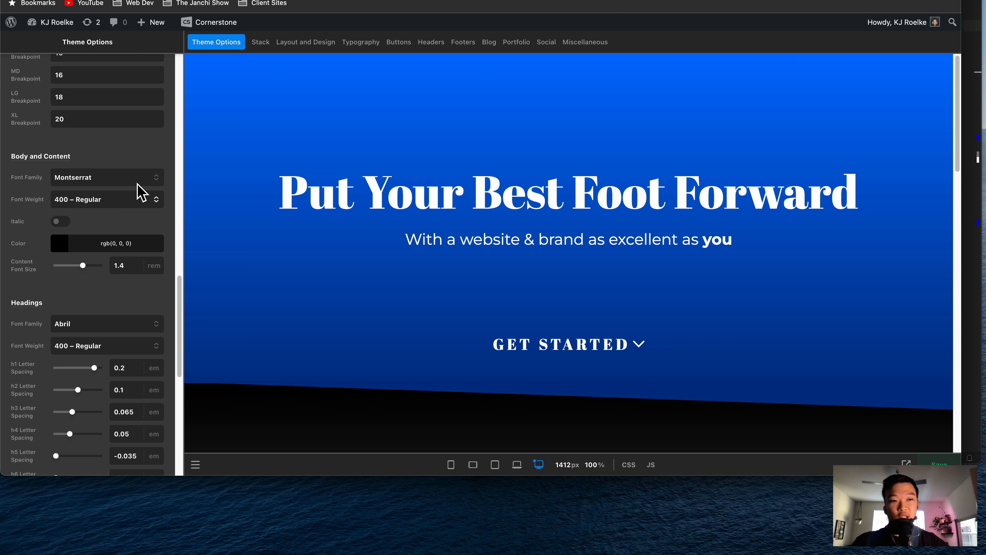
pyautogui.scroll(2, 125, 150)
pyautogui.scroll(3, 124, 145)
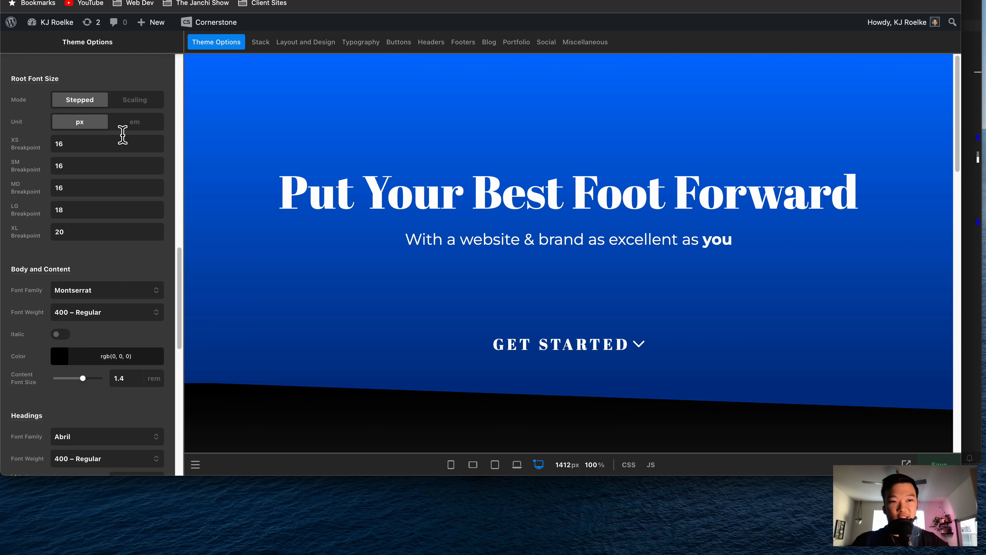
pyautogui.scroll(-5, 92, 151)
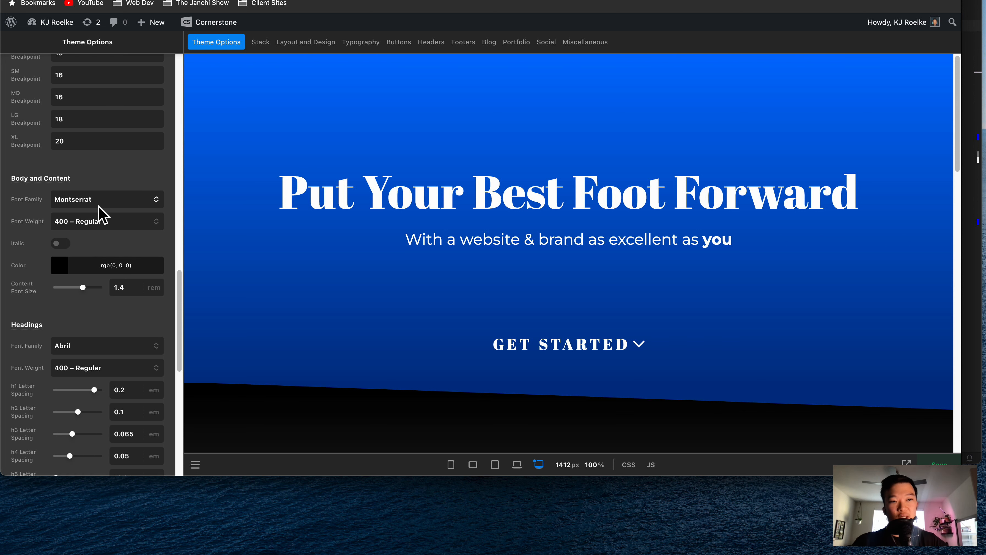
pyautogui.scroll(-2, 91, 237)
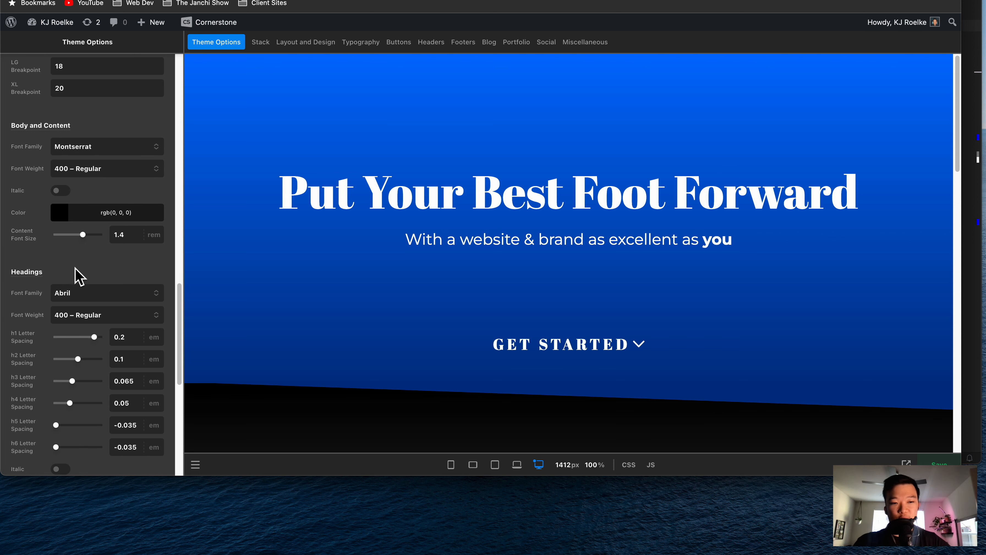
# - Review the Headings font, letter spacing and Site Links settings against the headings in the page preview
pyautogui.scroll(-4, 78, 274)
pyautogui.scroll(-10, 305, 278)
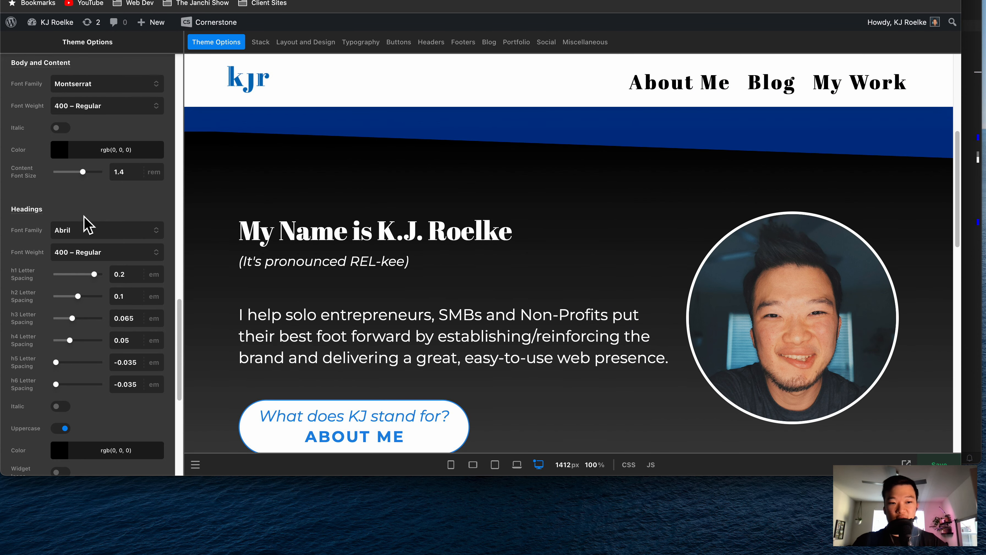
pyautogui.scroll(-8, 58, 239)
pyautogui.scroll(2, 93, 164)
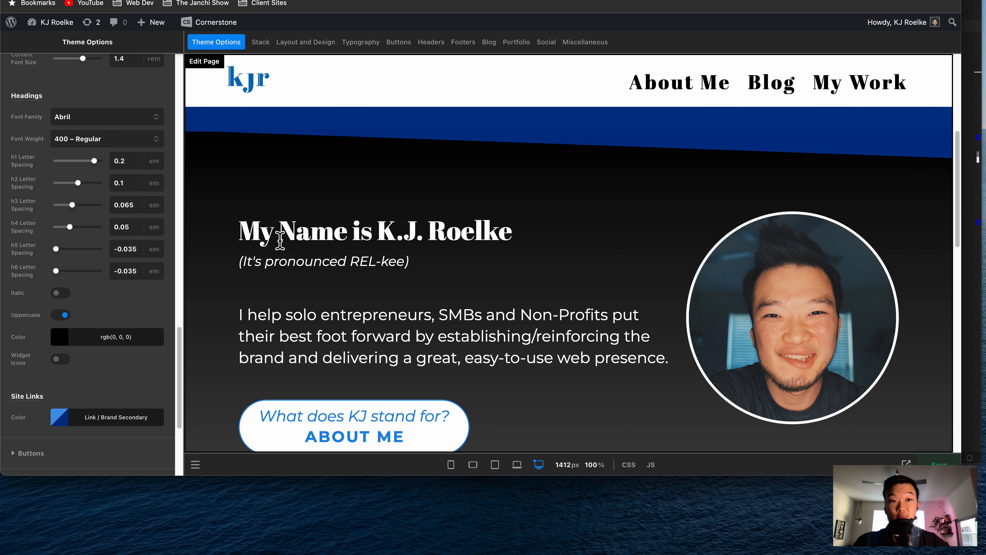
pyautogui.scroll(-10, 126, 244)
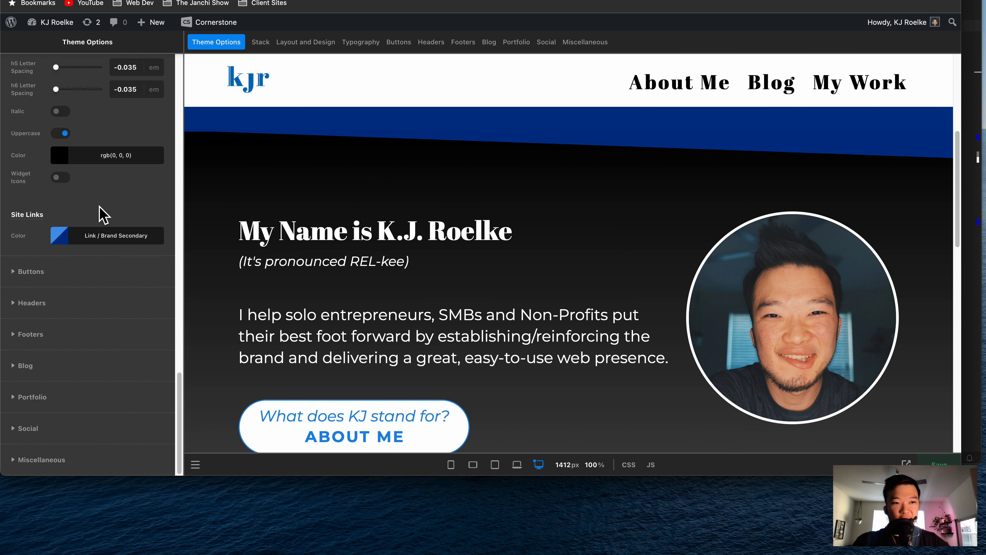
pyautogui.scroll(9, 75, 249)
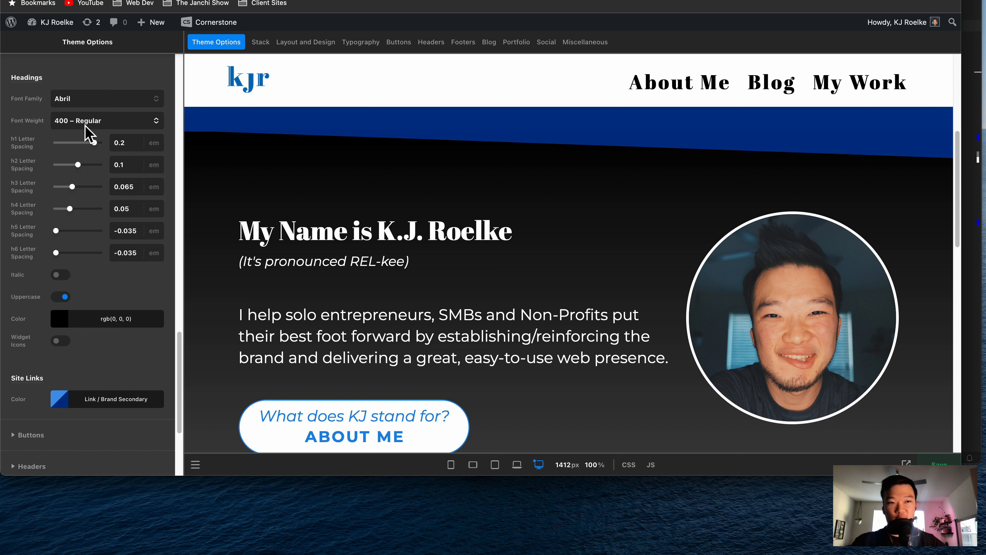
pyautogui.scroll(8, 89, 134)
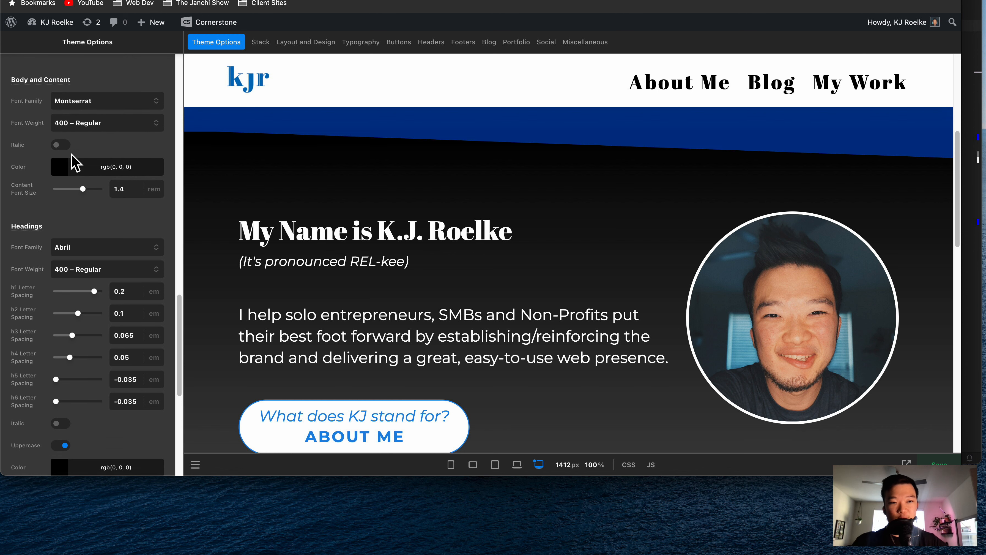
pyautogui.scroll(-3, 75, 163)
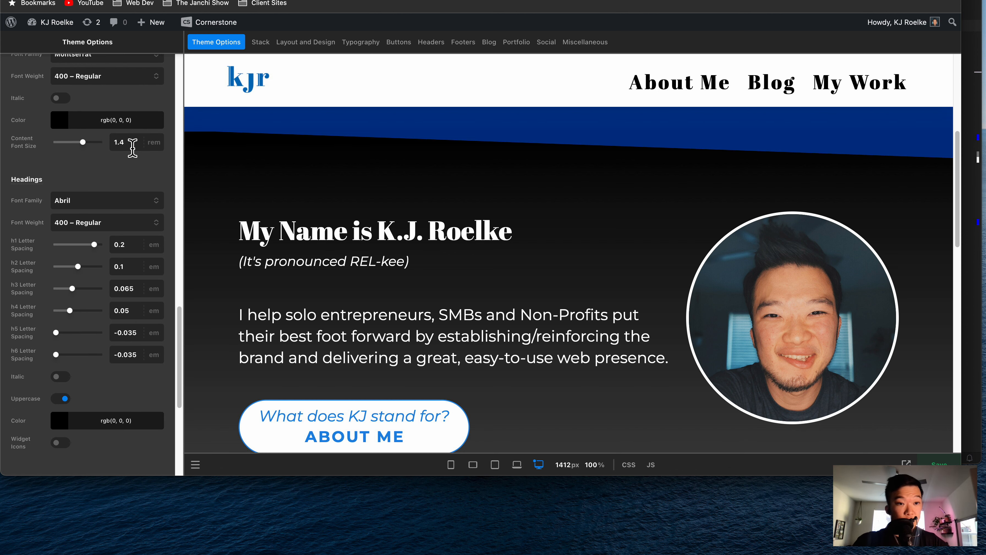
# - Try a content font size of 1.6 rem, check the body text in the preview, and restore 1.4 rem
pyautogui.click(132, 147)
pyautogui.write('6')
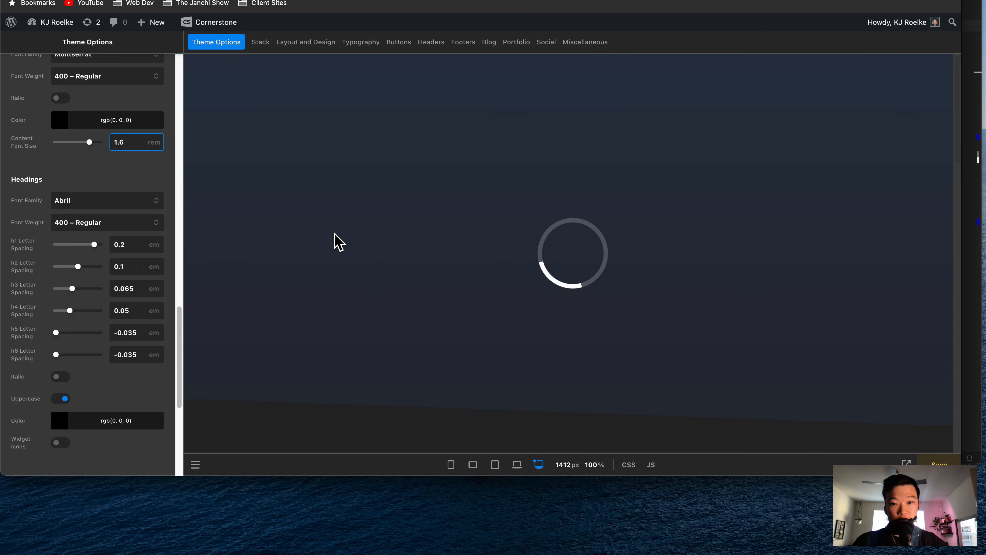
pyautogui.scroll(-4, 275, 306)
pyautogui.scroll(-5, 275, 307)
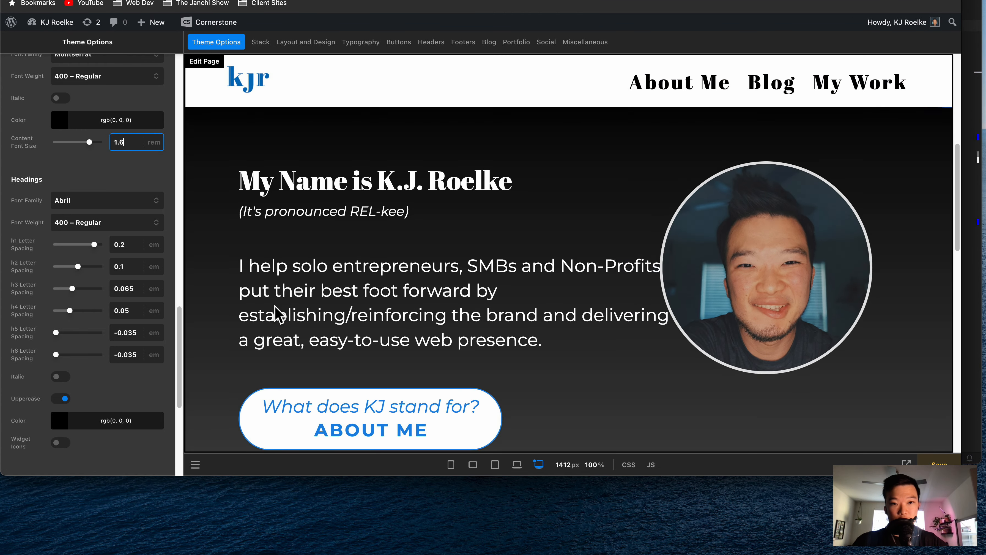
pyautogui.press('BackSpace')
pyautogui.write('4')
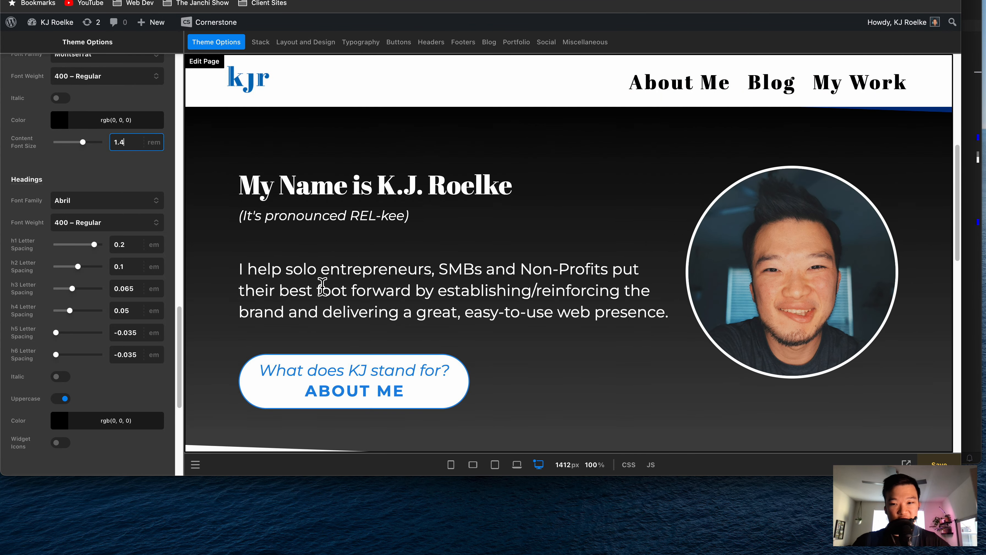
# - Expand the Buttons options and set the button shape to Pill
pyautogui.scroll(-7, 115, 374)
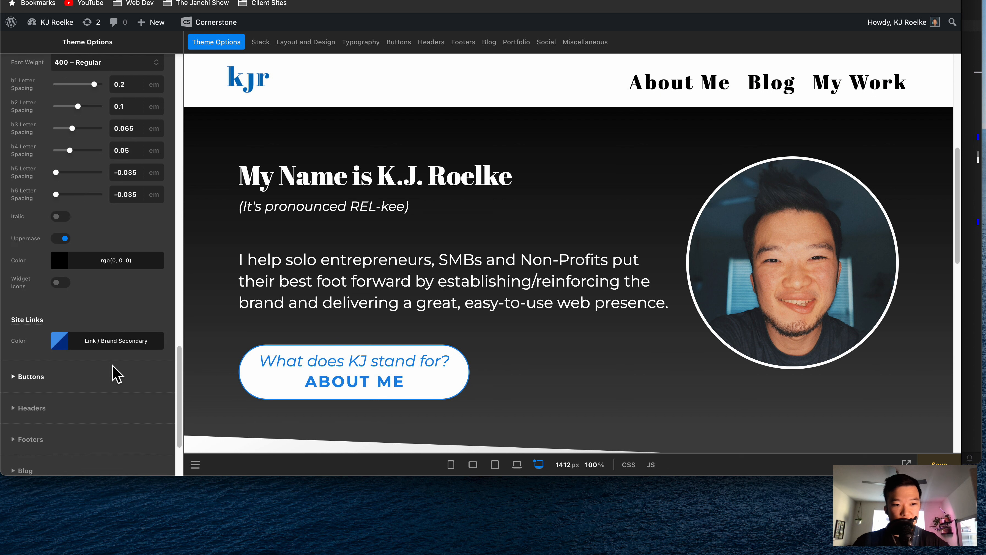
pyautogui.click(85, 277)
pyautogui.scroll(-2, 87, 292)
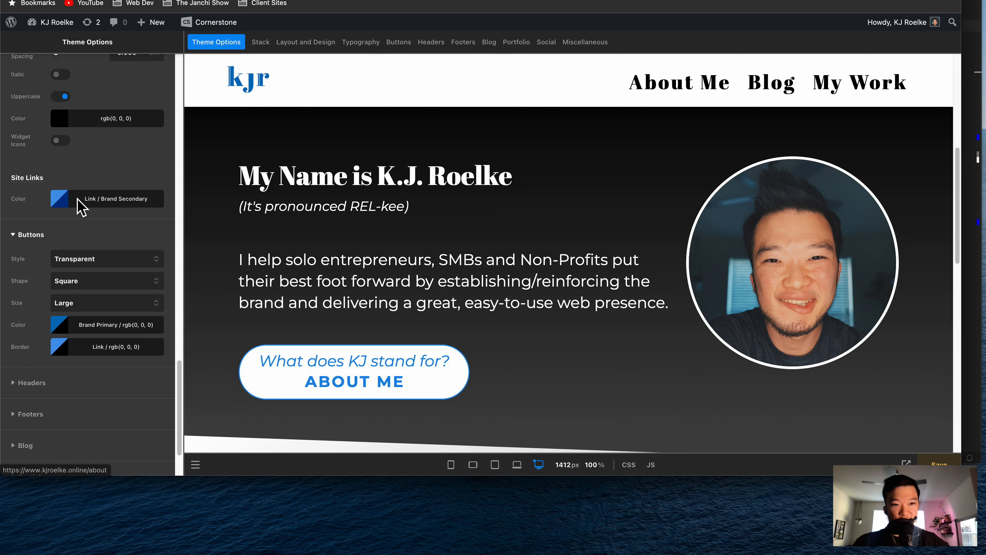
pyautogui.click(111, 282)
pyautogui.click(115, 305)
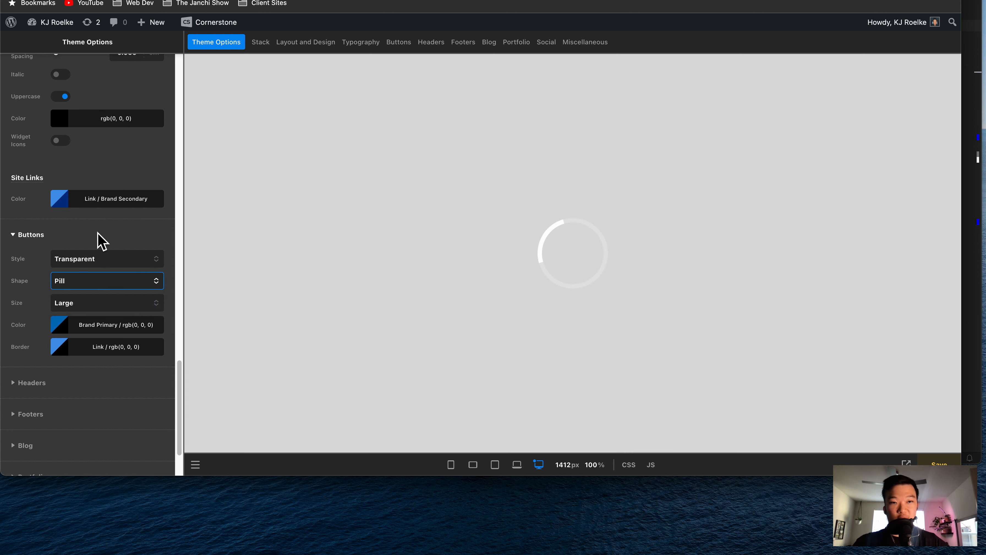
# - View the Headers options, collapse them, and expand Footers to compare its settings with the footer in the page preview
pyautogui.scroll(-2, 115, 278)
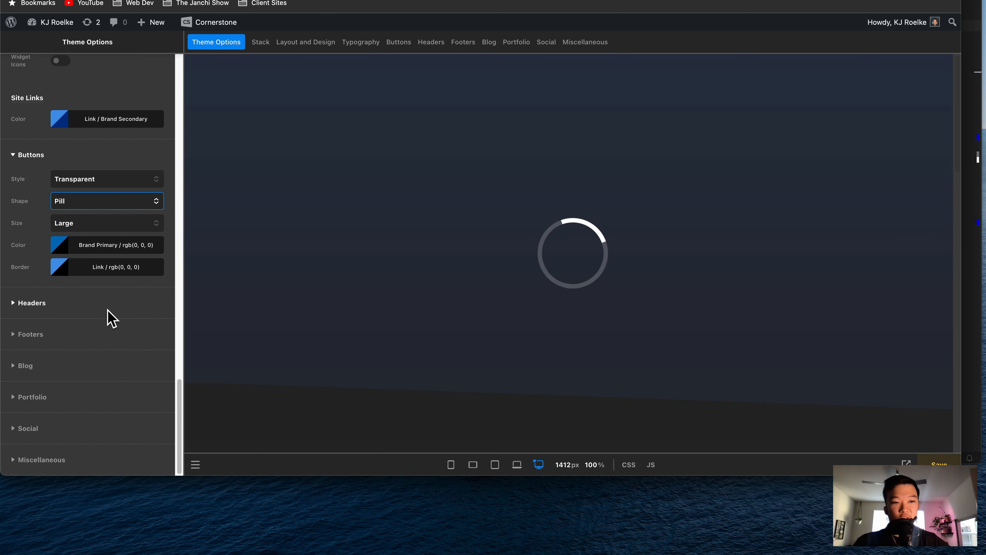
pyautogui.click(108, 311)
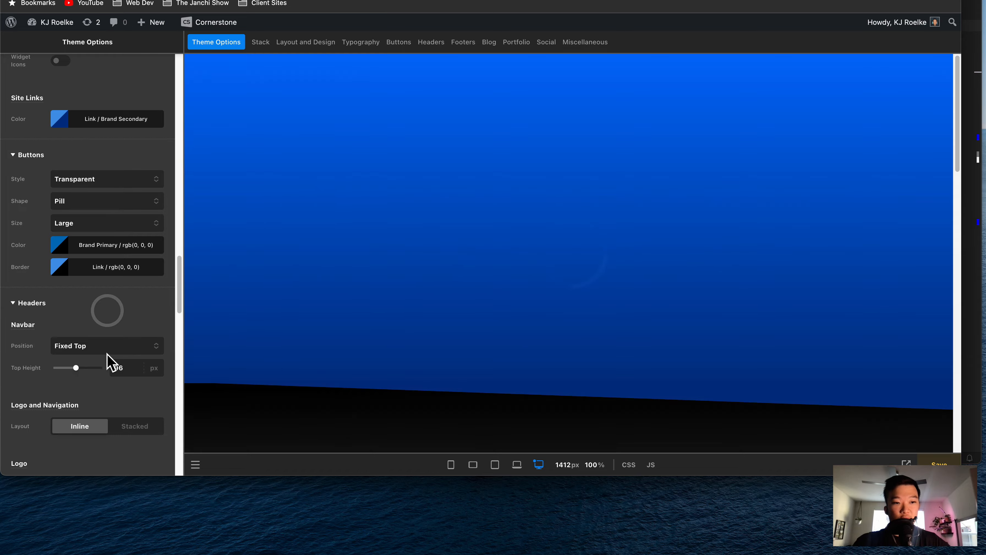
pyautogui.click(86, 296)
pyautogui.click(85, 334)
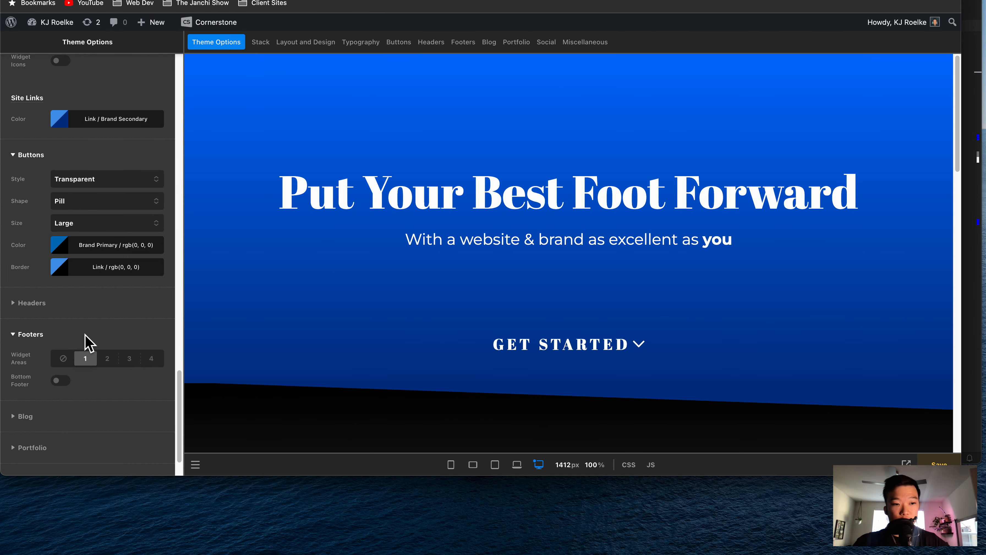
pyautogui.scroll(-15, 363, 289)
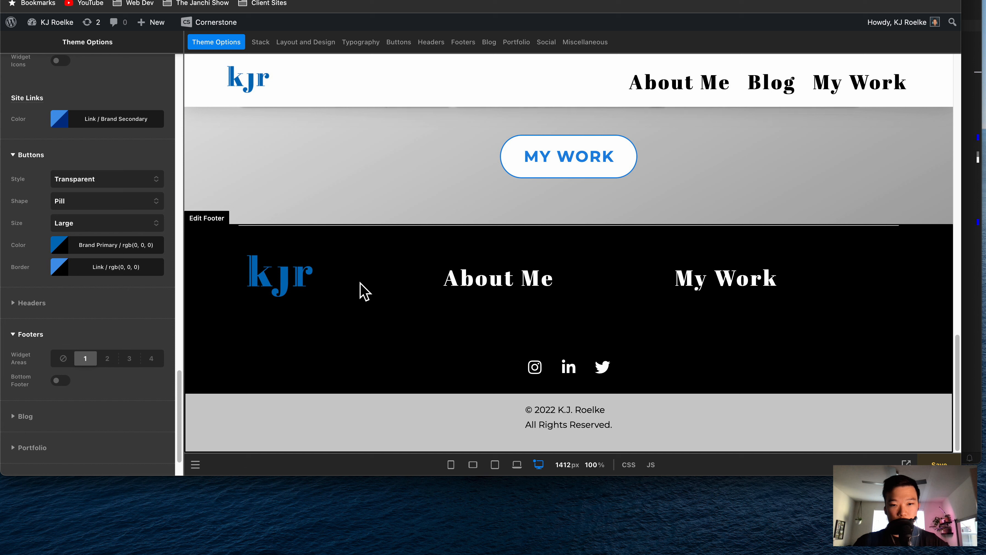
# - Examine the Blog style, archive and content options, and briefly view the Portfolio options
pyautogui.scroll(-2, 132, 348)
pyautogui.click(97, 366)
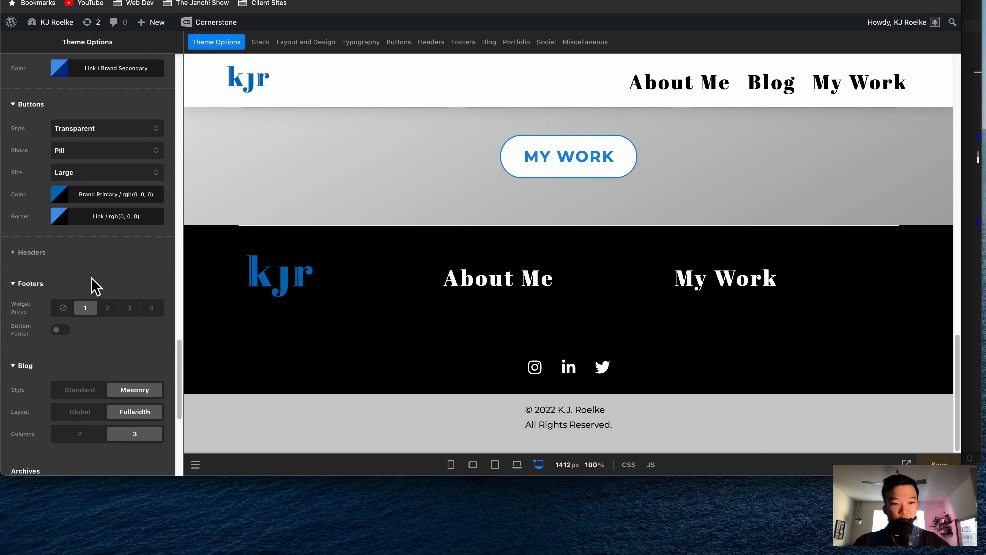
pyautogui.scroll(-10, 96, 286)
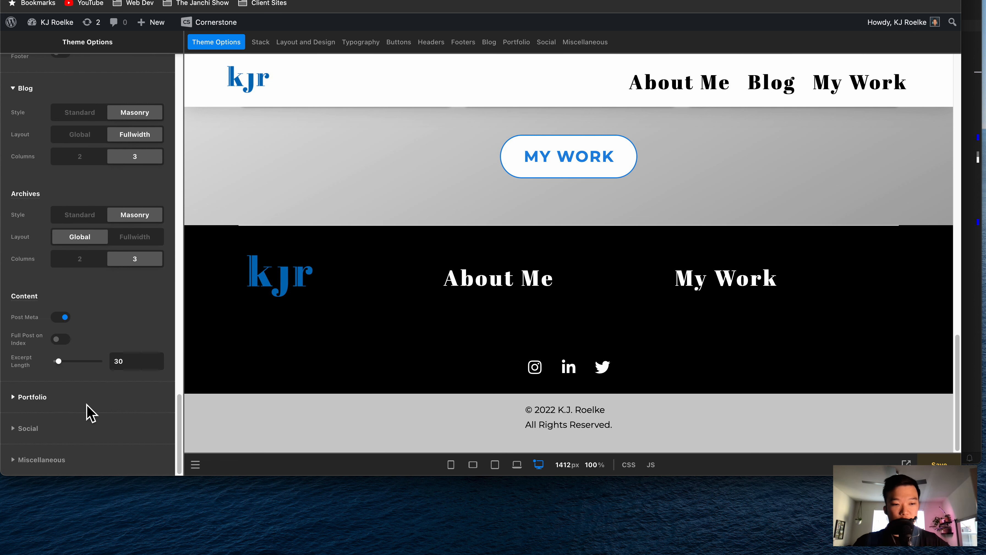
pyautogui.click(83, 398)
pyautogui.scroll(-4, 74, 343)
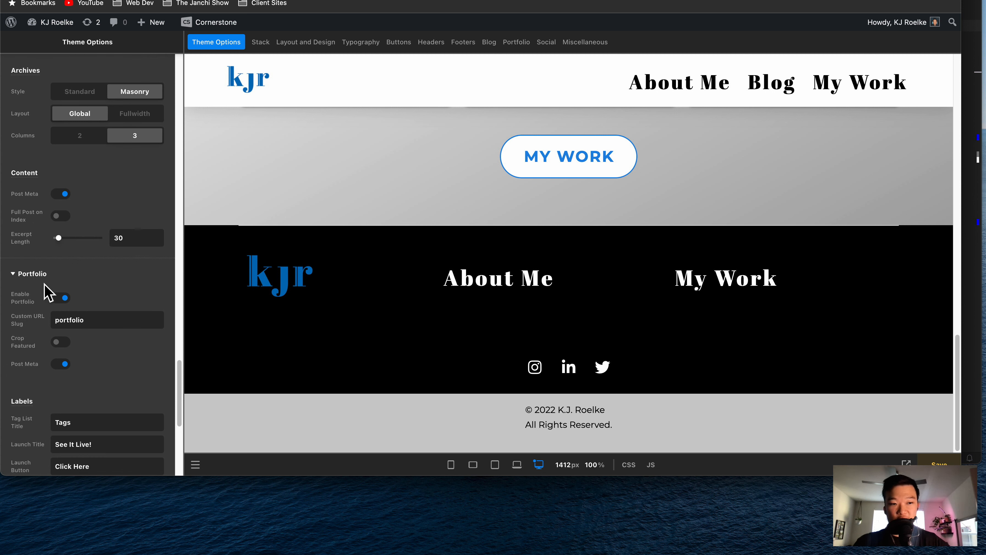
pyautogui.click(35, 274)
# - View the Social profile link options, collapse them, and examine the Scroll Top Anchor and Font Awesome settings under Miscellaneous
pyautogui.click(75, 427)
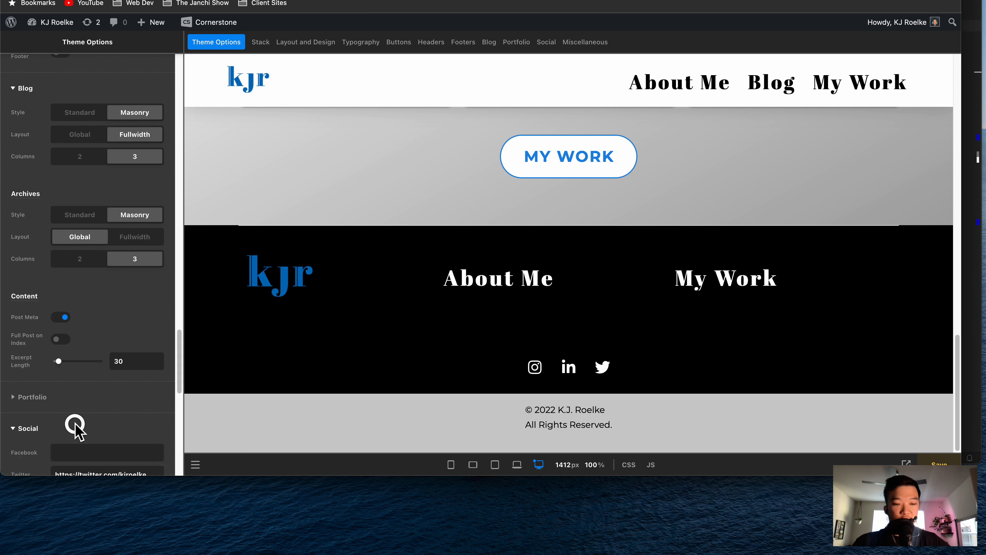
pyautogui.scroll(-6, 66, 341)
pyautogui.click(28, 194)
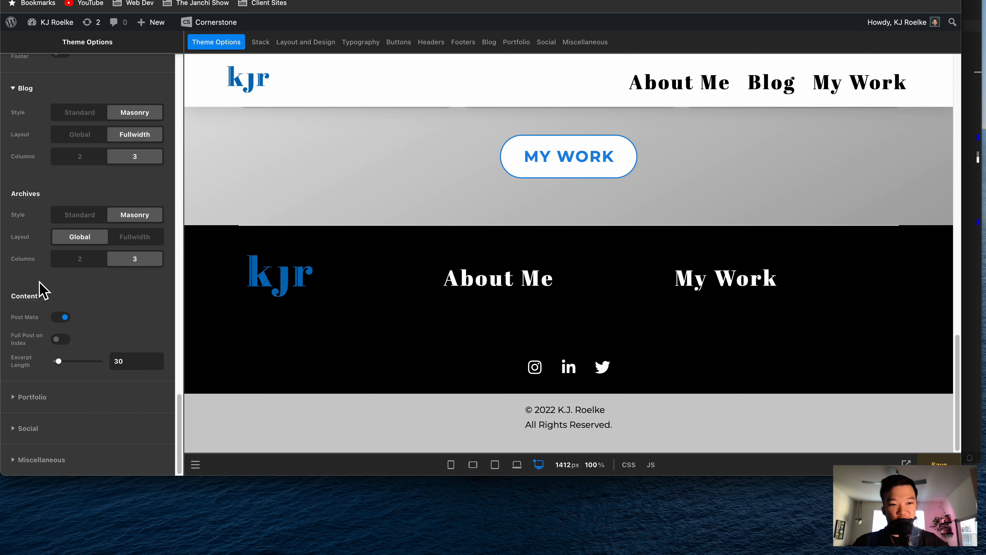
pyautogui.click(44, 459)
pyautogui.scroll(-2, 130, 328)
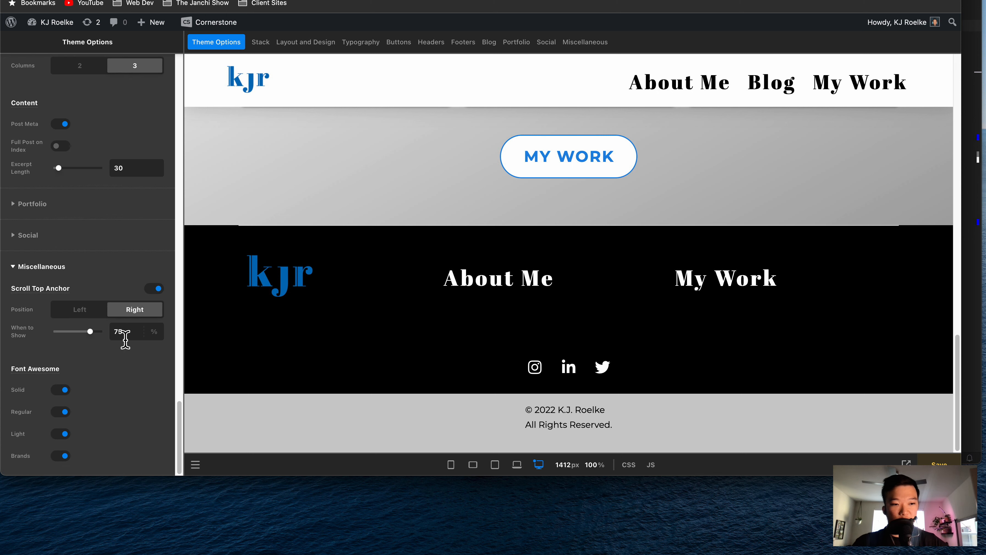
# - Go back to the start of Theme Options and view Cornerstone's Navigation list, closing it without choosing an entry
pyautogui.scroll(20, 121, 229)
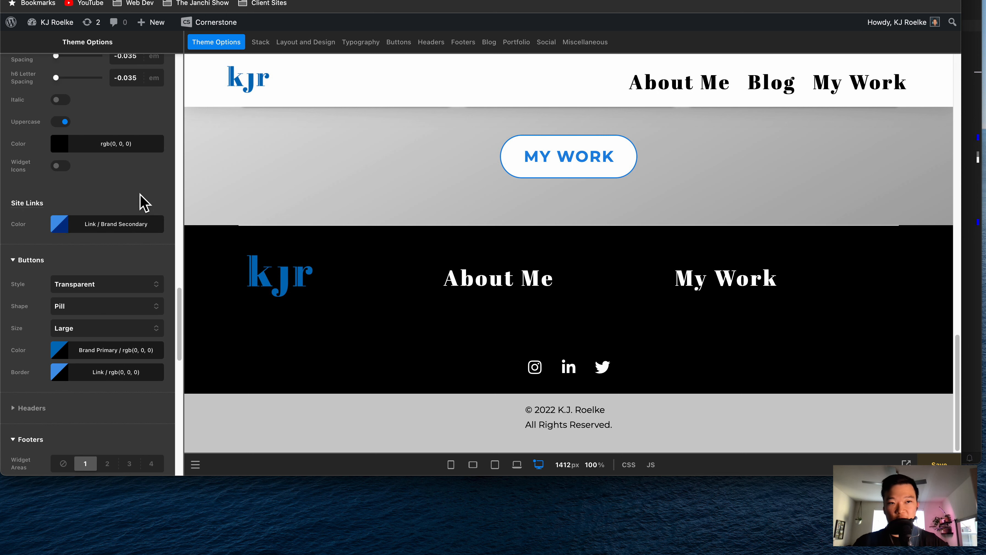
pyautogui.scroll(20, 143, 204)
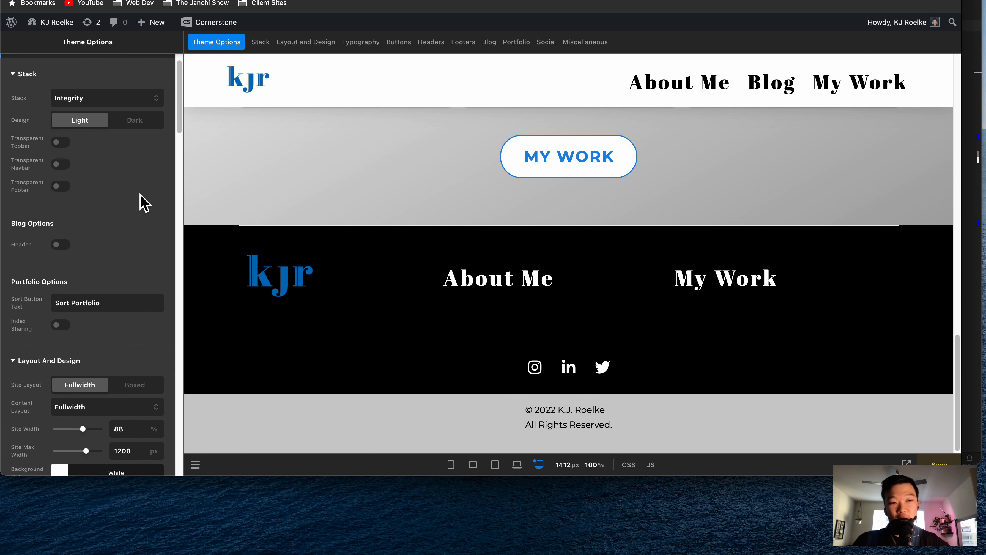
pyautogui.click(194, 461)
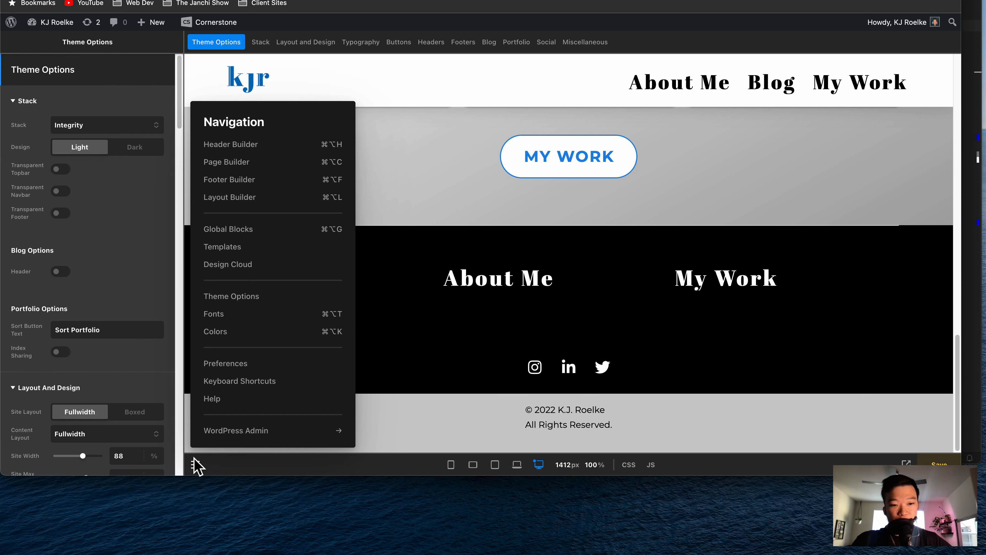
pyautogui.click(215, 466)
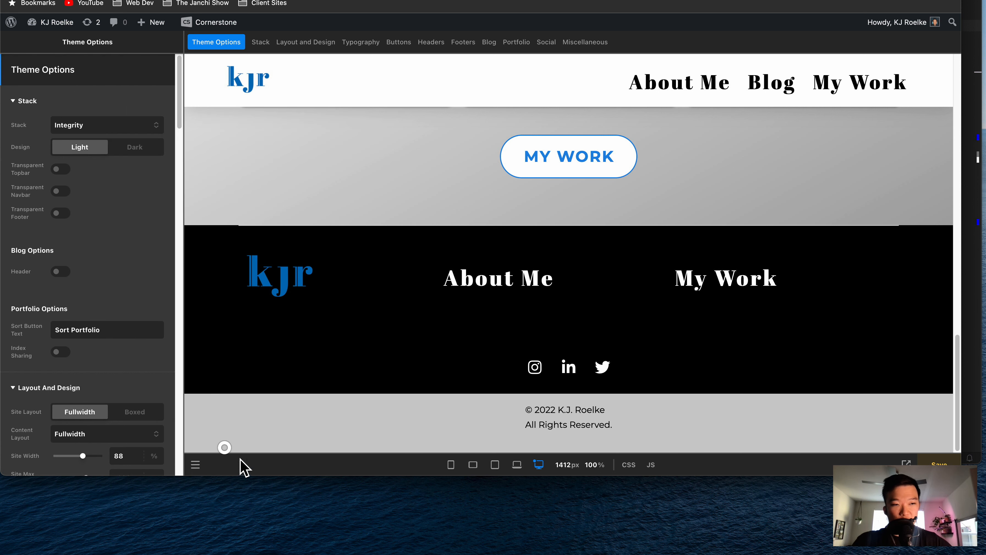
# - Dock the builder's toolbar vertically beside the options panel, and return it to its horizontal place beneath the page preview
pyautogui.moveTo(240, 465); pyautogui.dragTo(10, 237)
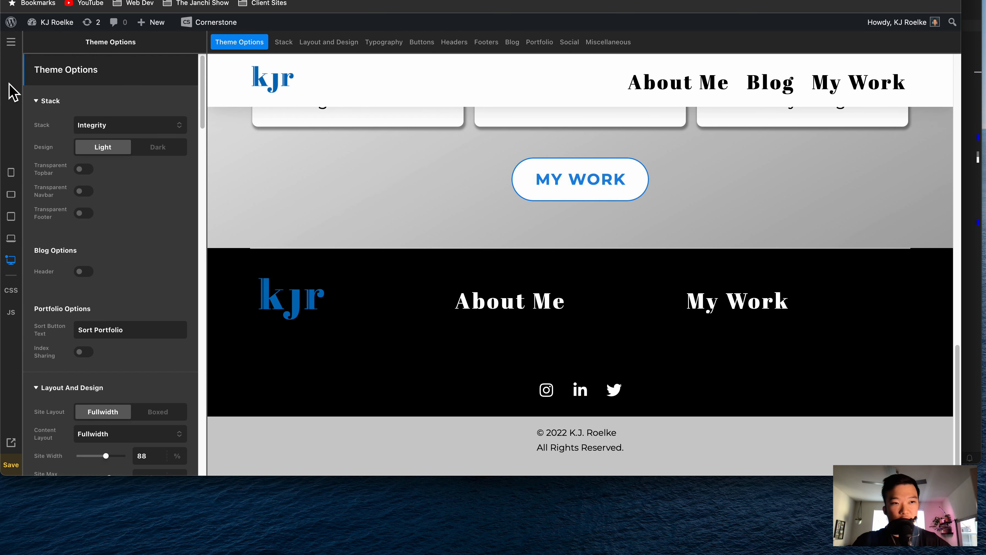
pyautogui.moveTo(76, 95); pyautogui.dragTo(328, 473)
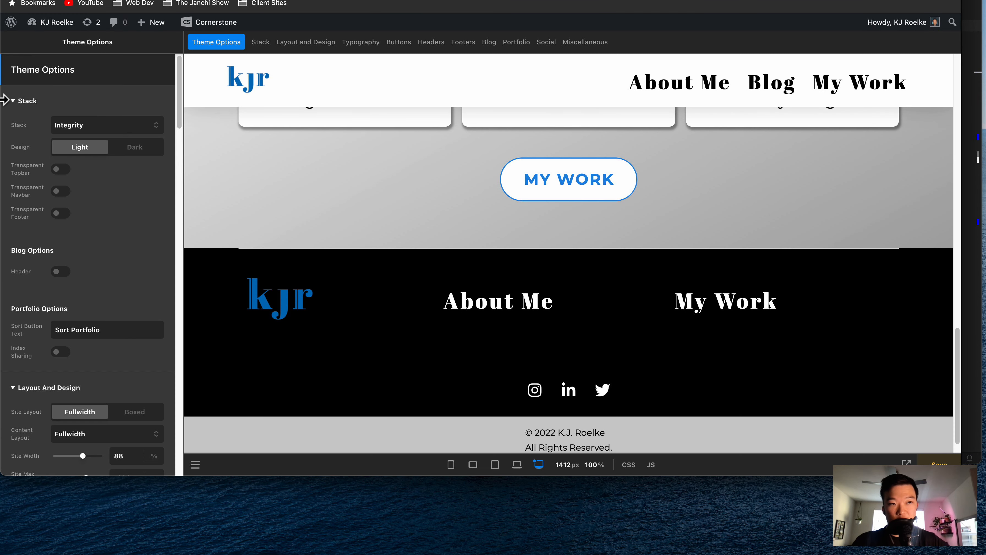
# - Open the global Fonts manager and examine the weight options of the PT Sans Narrow and Georgia entries, collapsing each
pyautogui.click(198, 464)
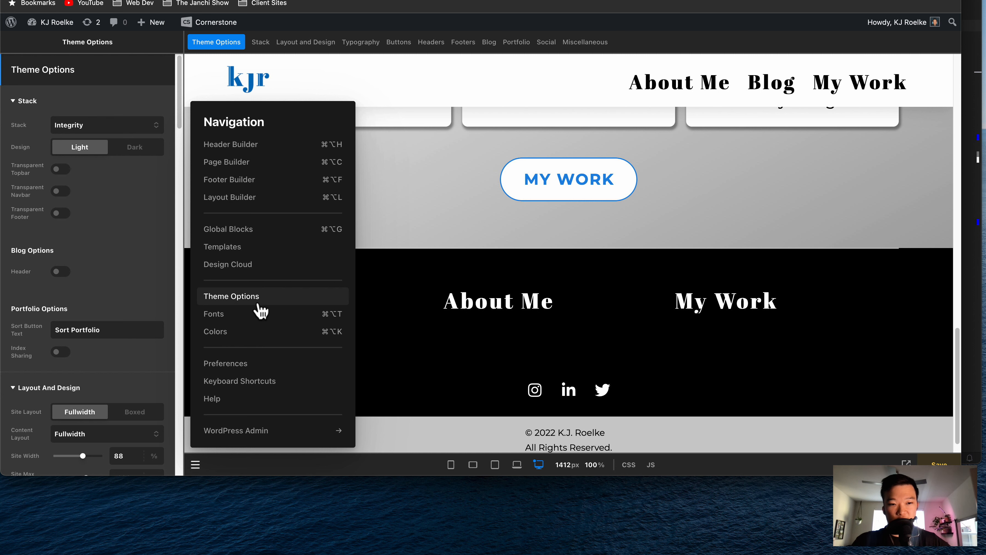
pyautogui.click(264, 316)
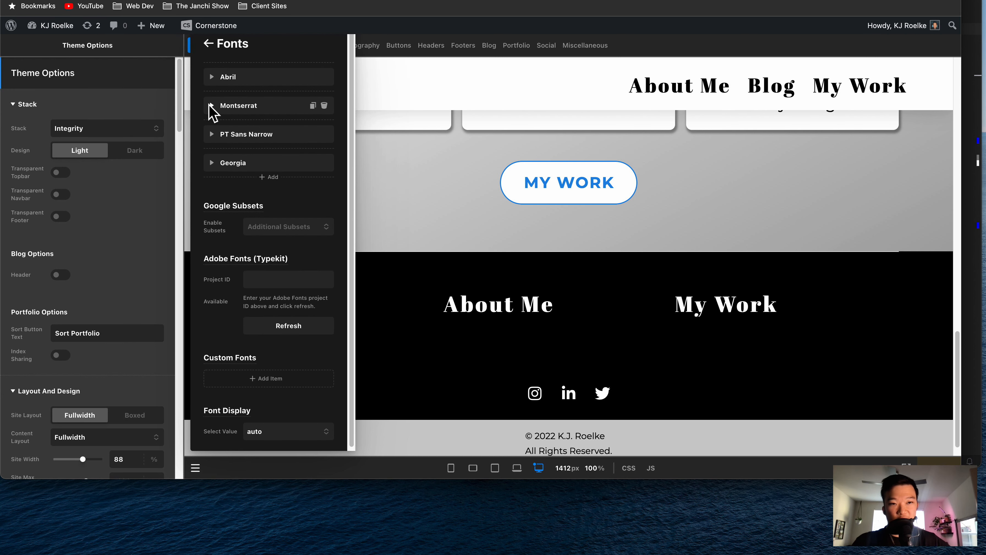
pyautogui.click(208, 134)
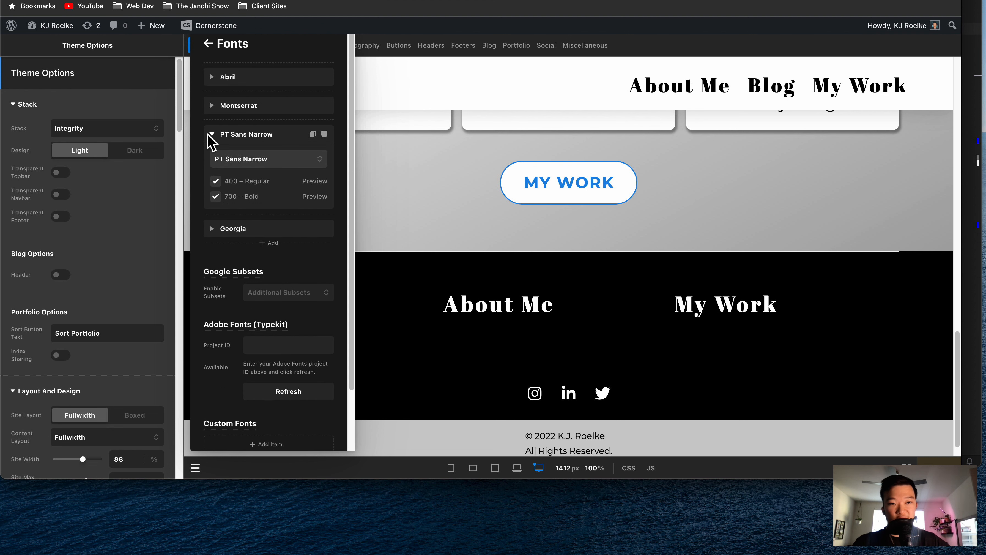
pyautogui.click(208, 134)
pyautogui.click(205, 162)
pyautogui.click(210, 163)
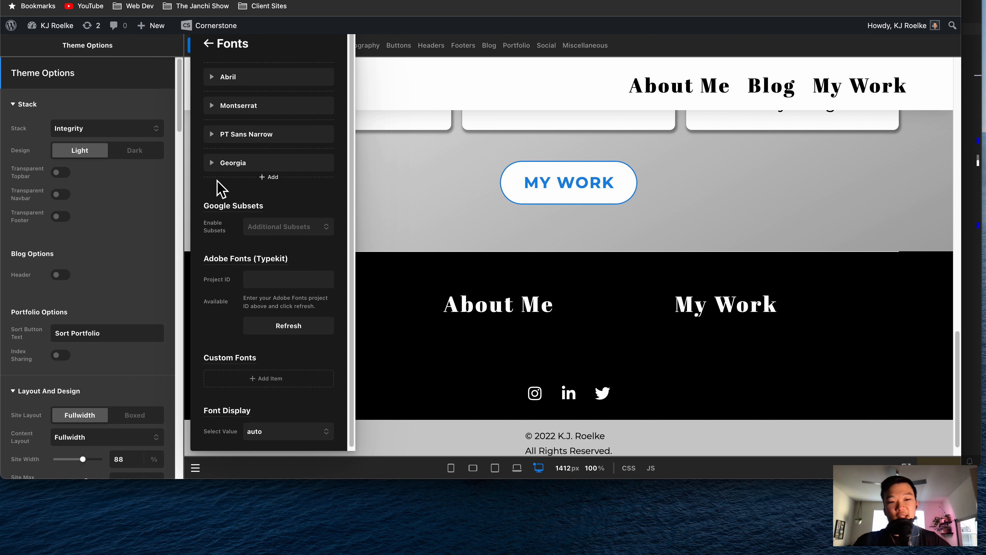
pyautogui.moveTo(219, 199)
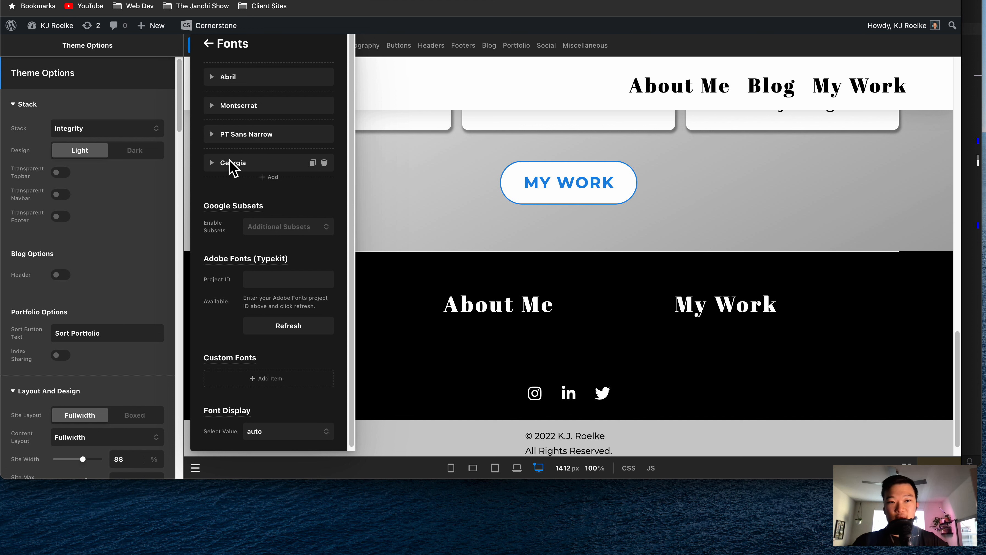
pyautogui.click(214, 164)
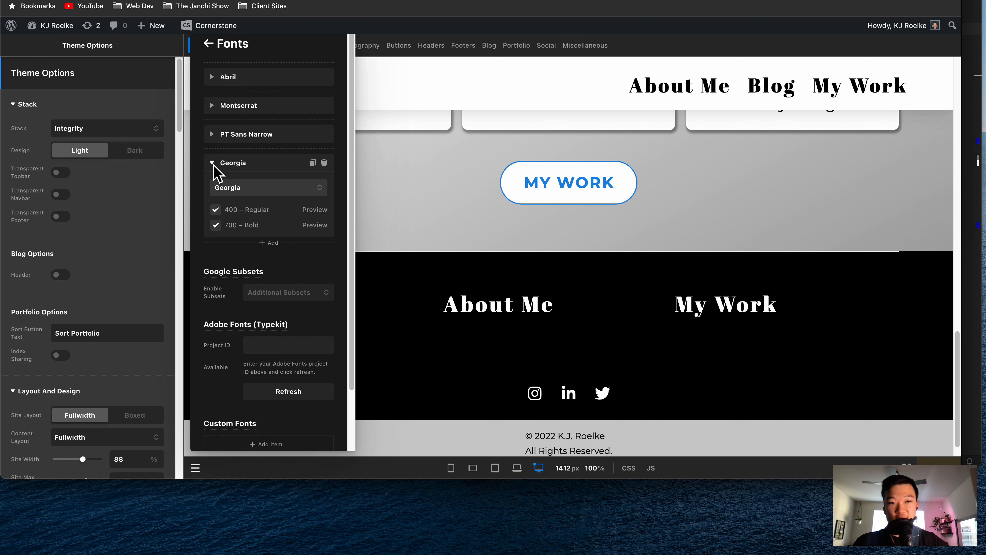
pyautogui.click(214, 163)
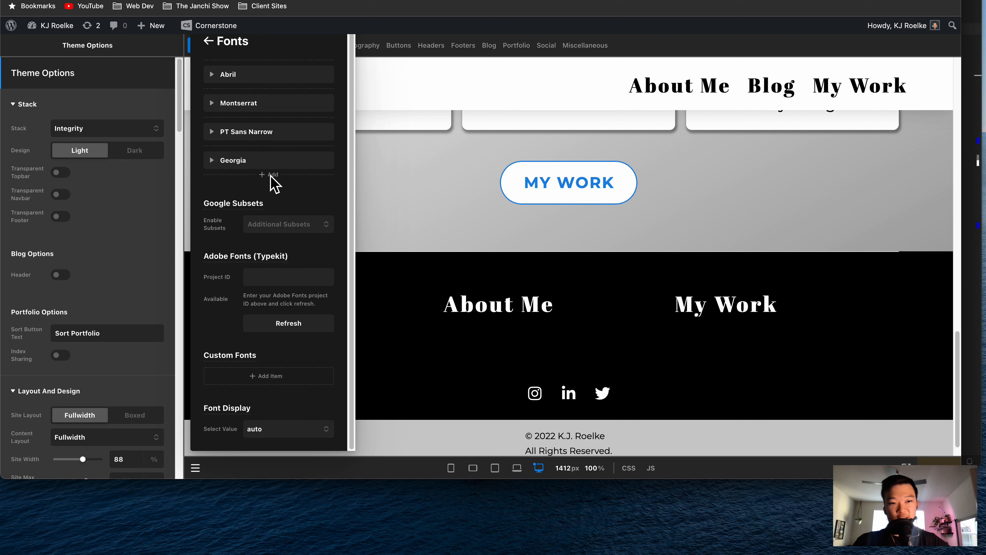
# - Browse the font families available for the Georgia entry, keep its current family, and collapse the entry
pyautogui.click(215, 159)
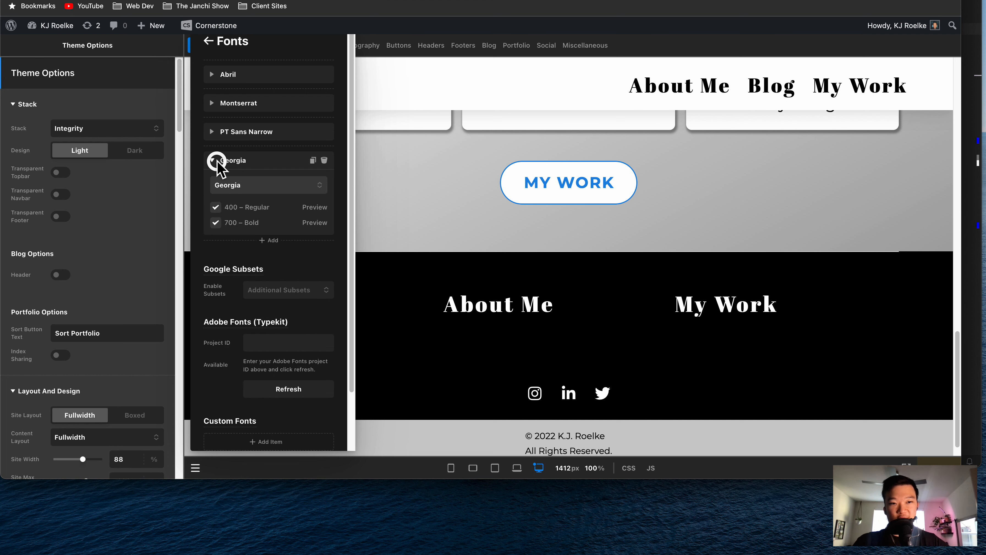
pyautogui.click(229, 183)
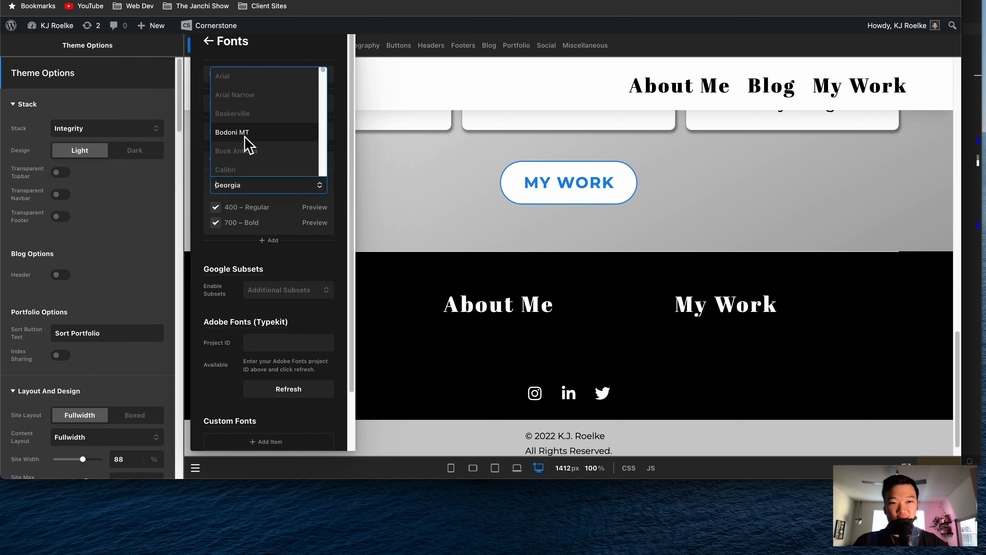
pyautogui.scroll(-2, 250, 140)
pyautogui.scroll(-5, 250, 140)
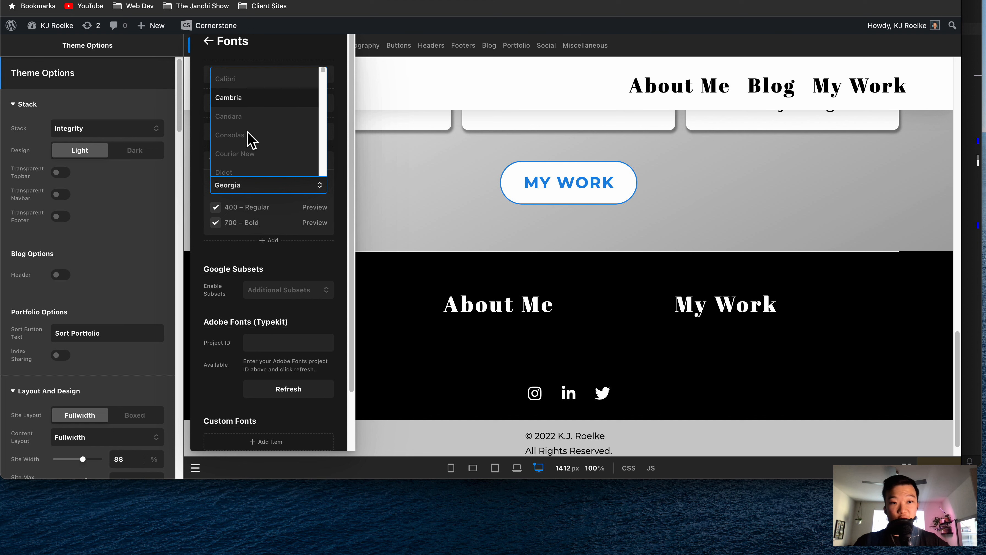
pyautogui.scroll(-2, 249, 143)
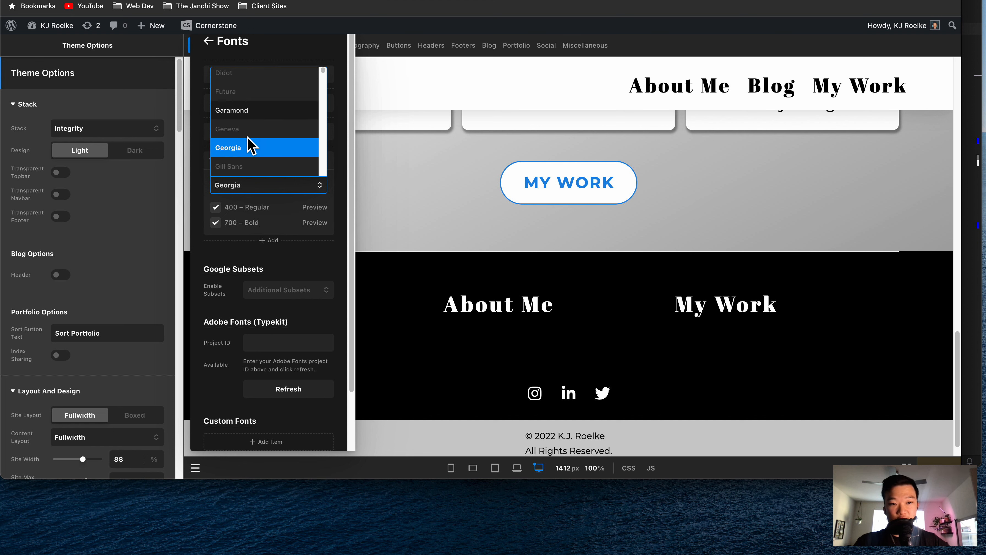
pyautogui.scroll(-2, 240, 269)
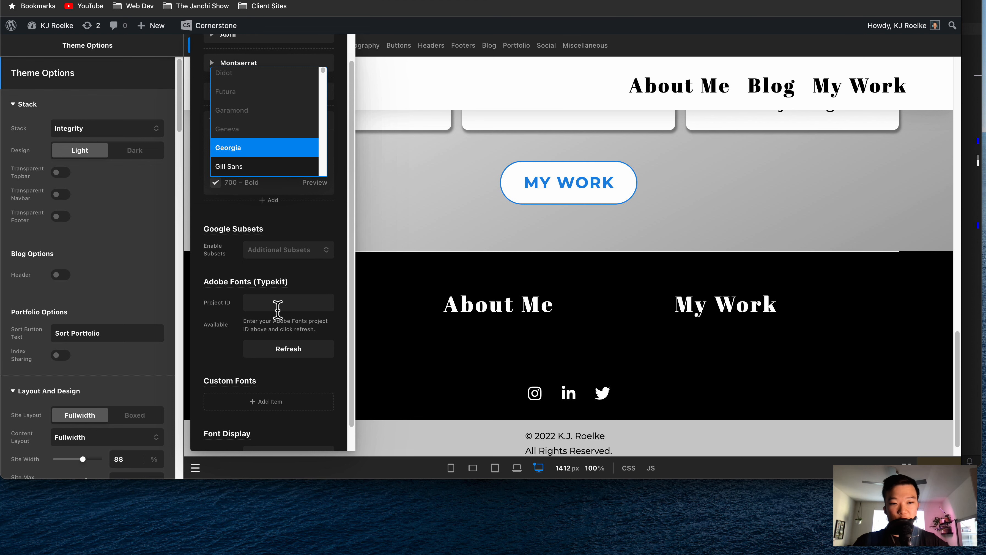
pyautogui.scroll(-5, 255, 110)
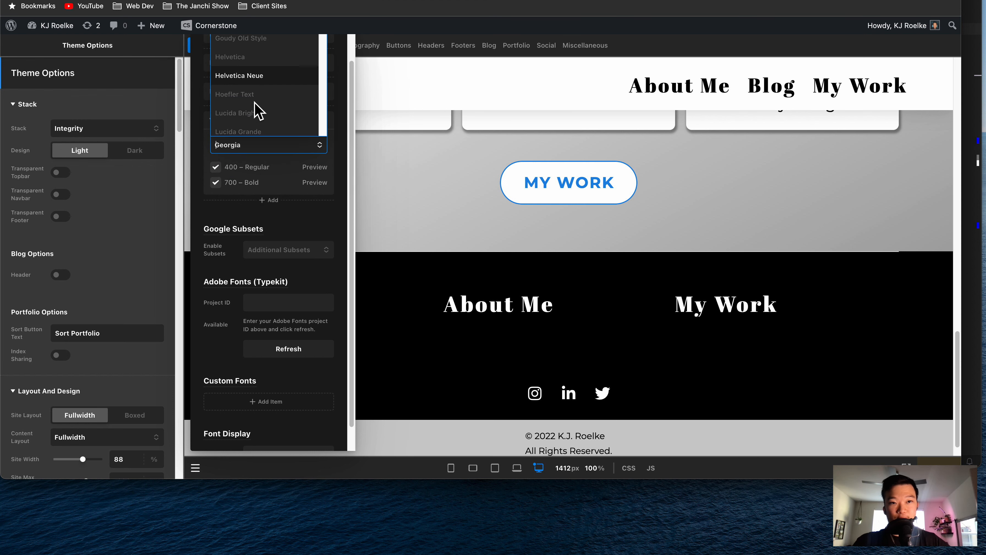
pyautogui.scroll(-8, 258, 110)
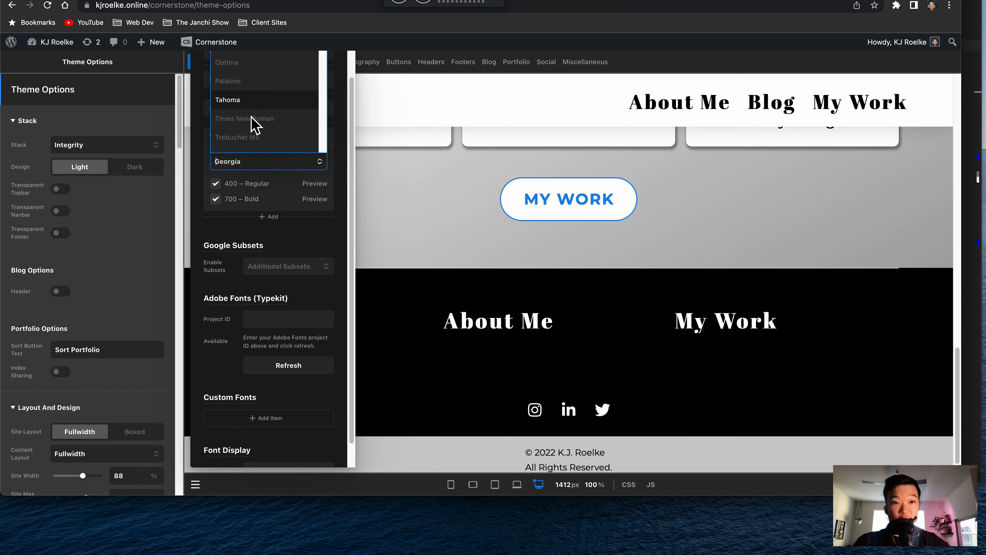
pyautogui.scroll(-2, 252, 124)
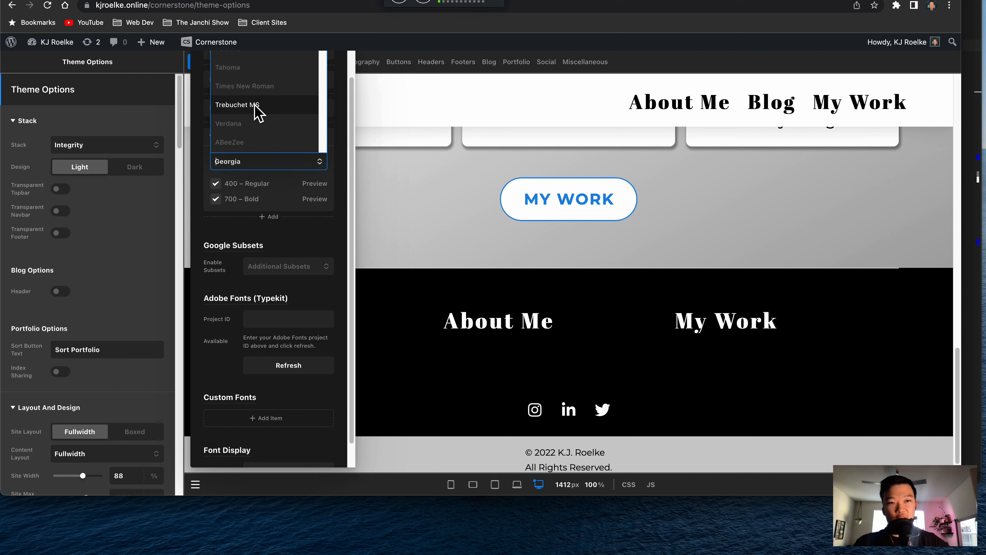
pyautogui.scroll(3, 257, 110)
pyautogui.click(230, 232)
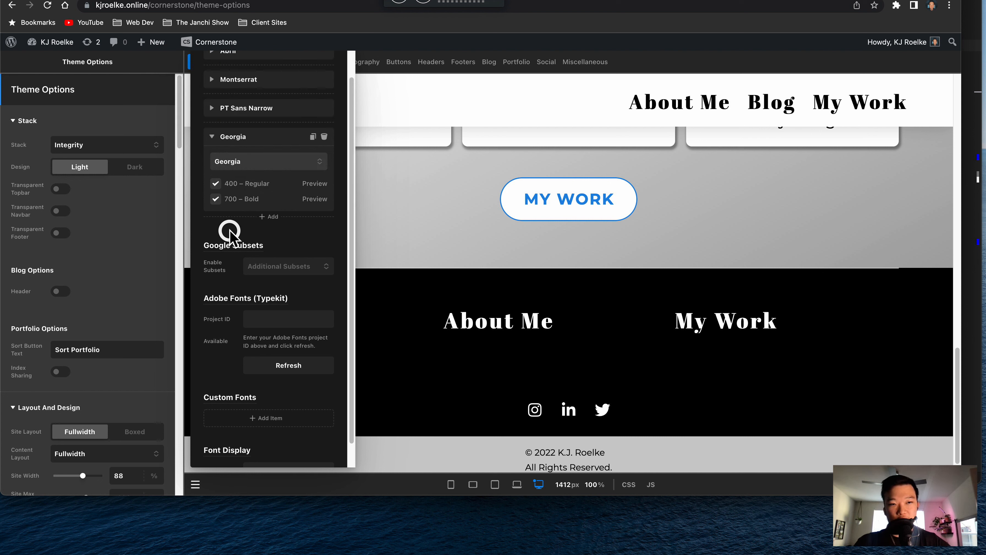
pyautogui.click(211, 136)
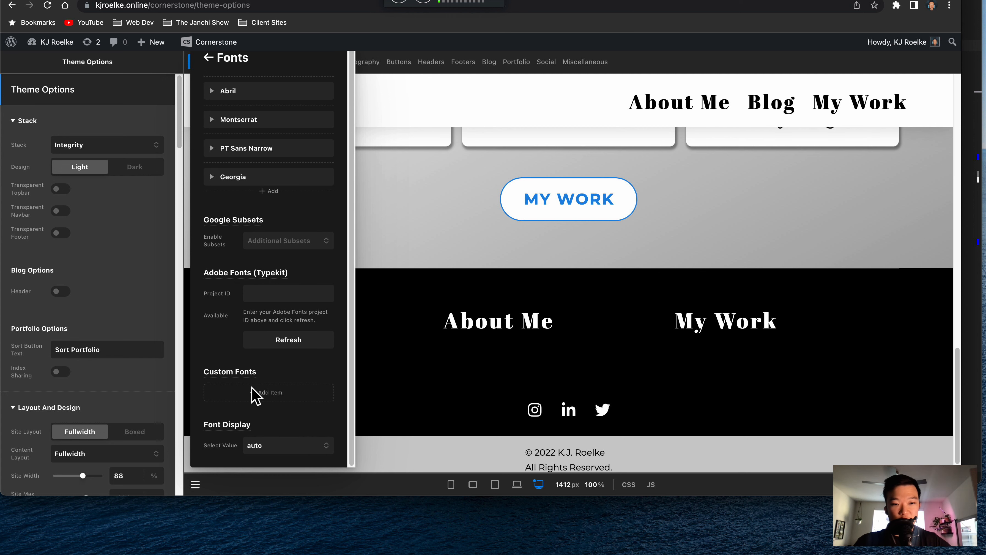
# - Add a custom font family item to view its font file import option, and delete the item
pyautogui.click(258, 394)
pyautogui.click(213, 403)
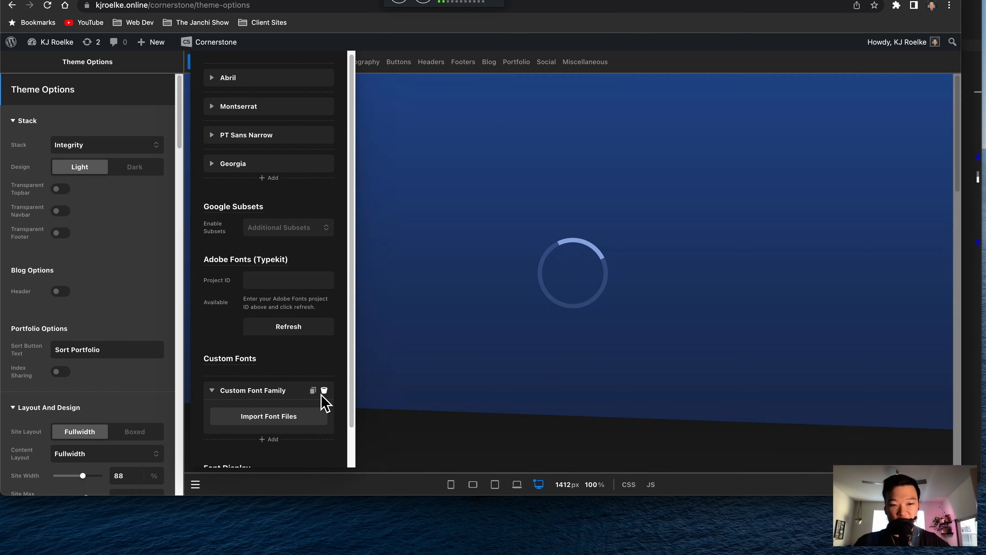
pyautogui.click(324, 402)
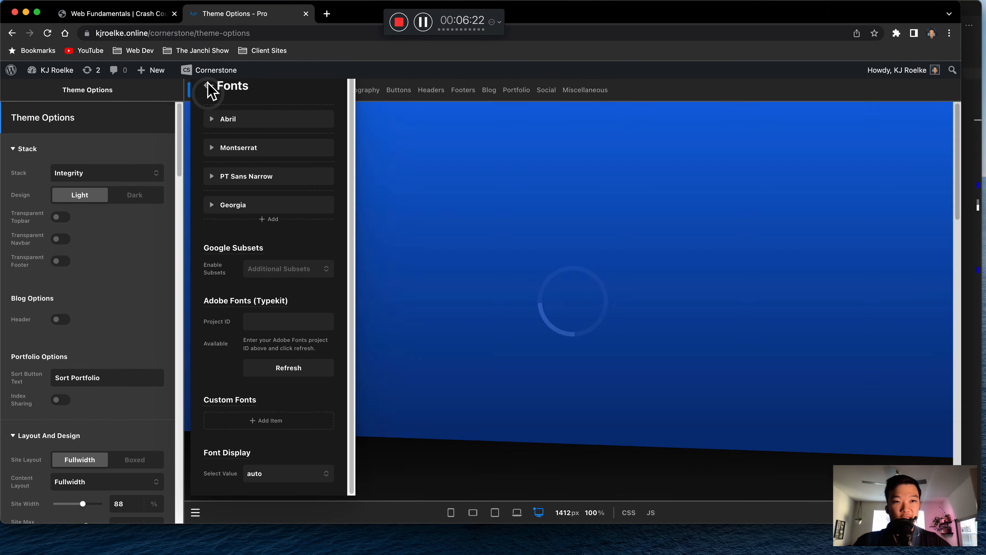
# - Leave Fonts for the global Colors manager and open the Brand Primary color for editing
pyautogui.click(208, 86)
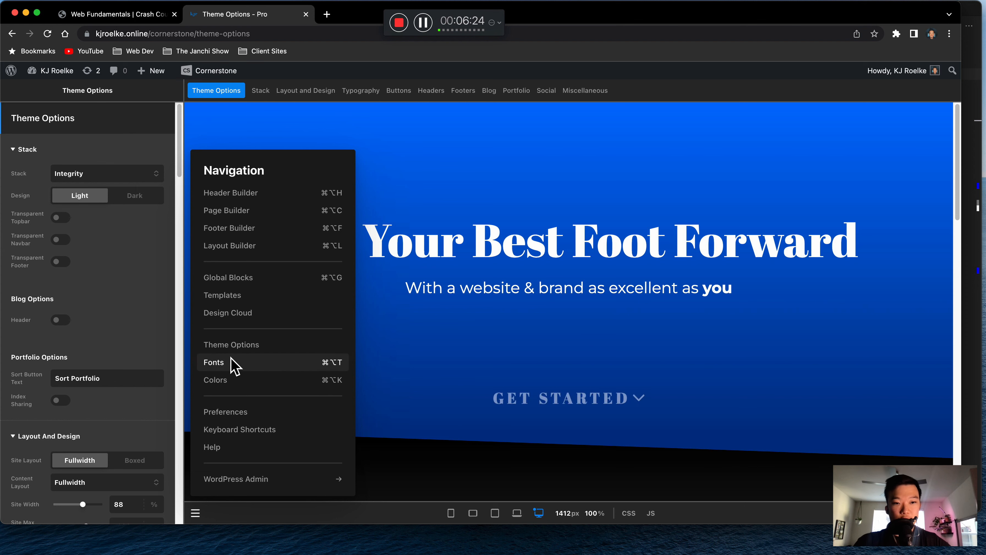
pyautogui.click(224, 379)
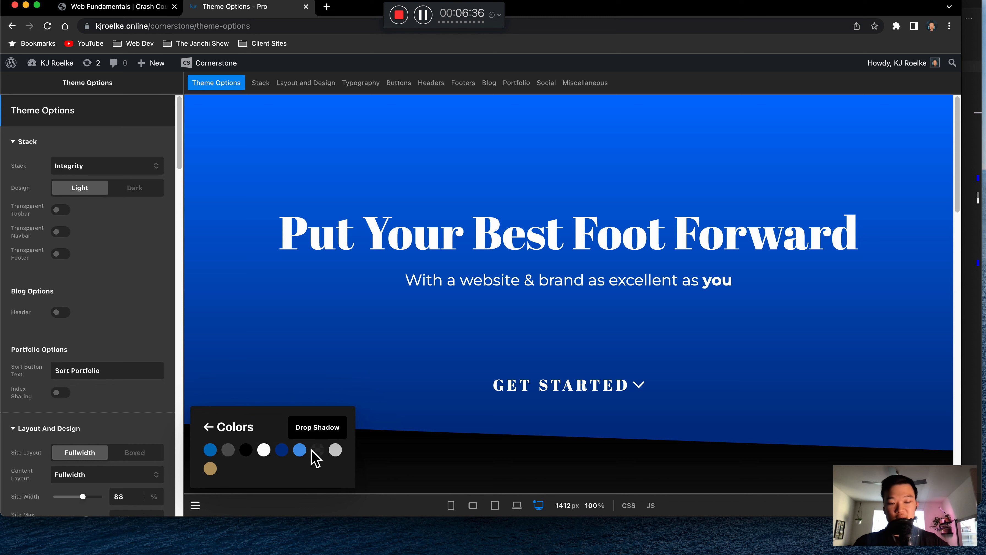
pyautogui.click(210, 451)
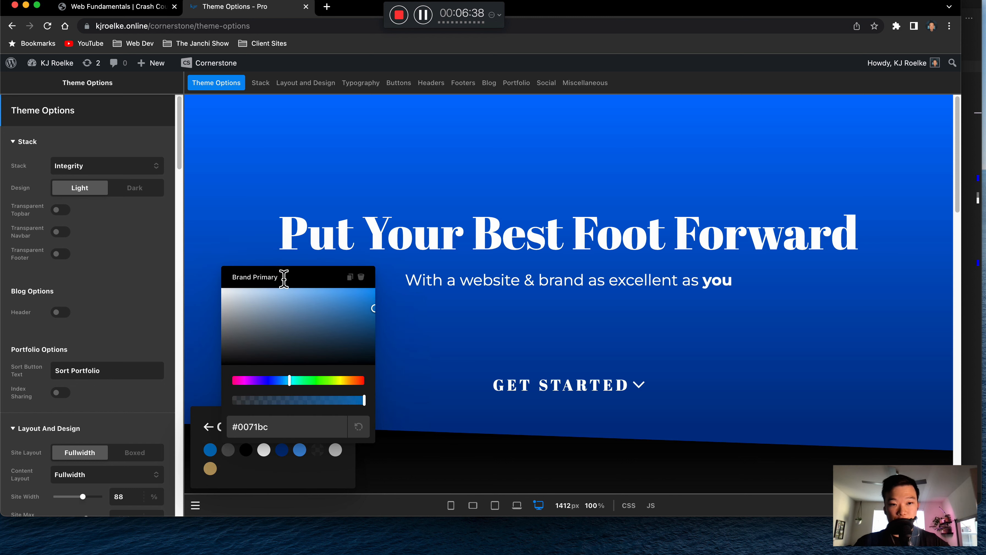
# - Rename the Brand Primary color as Blue, and restore its original name
pyautogui.tripleClick(284, 277)
pyautogui.write('Blue')
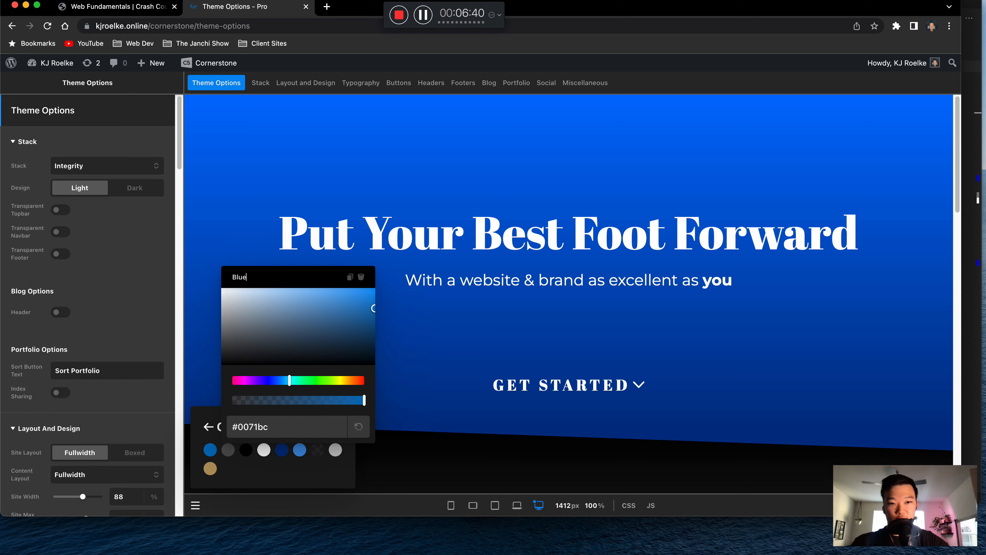
pyautogui.press('BackSpace')
pyautogui.press('BackSpace')
pyautogui.press('BackSpace')
pyautogui.press('BackSpace')
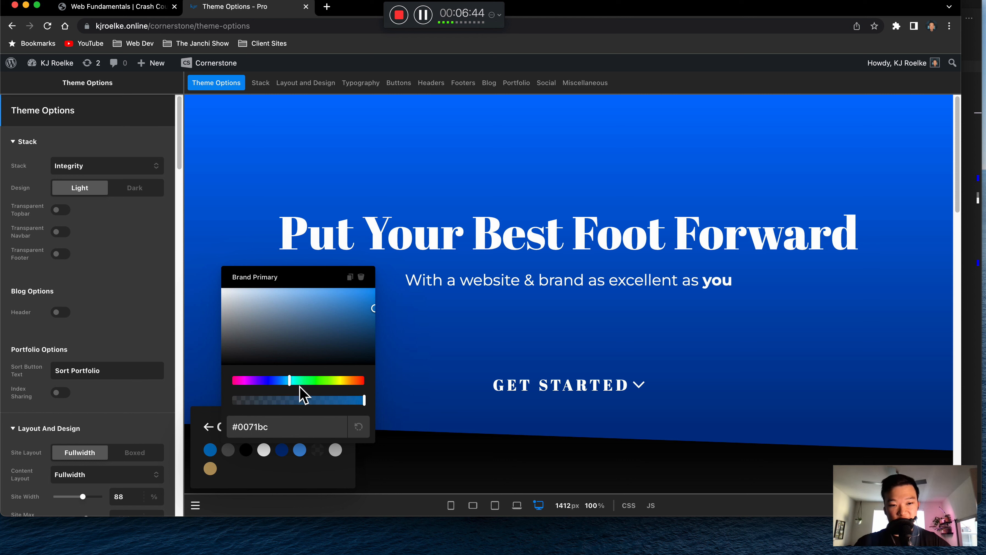
# - Copy Brand Primary's hex value and replace it with rgb(0,0,255)
pyautogui.click(280, 426)
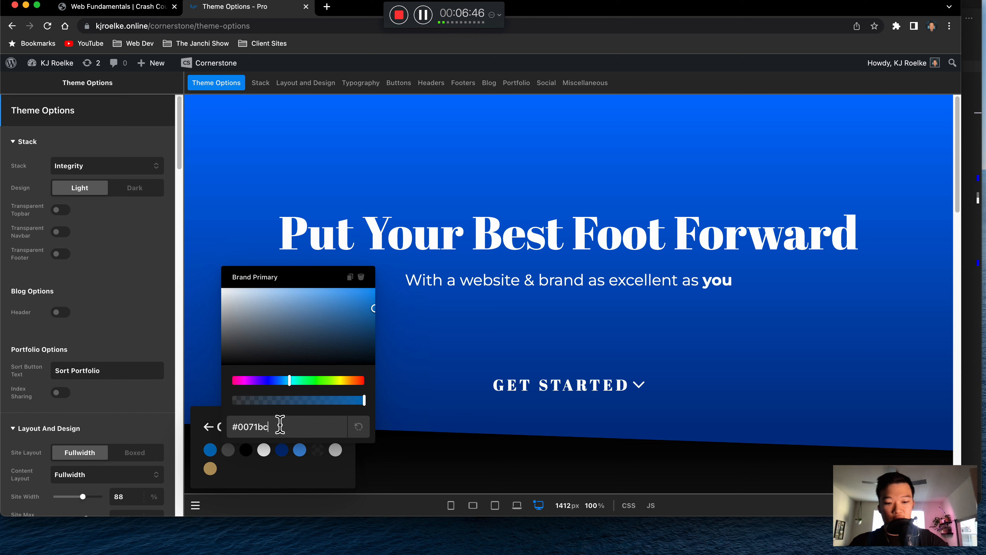
pyautogui.press('super+a')
pyautogui.press('super+c')
pyautogui.press('BackSpace')
pyautogui.write('rgb')
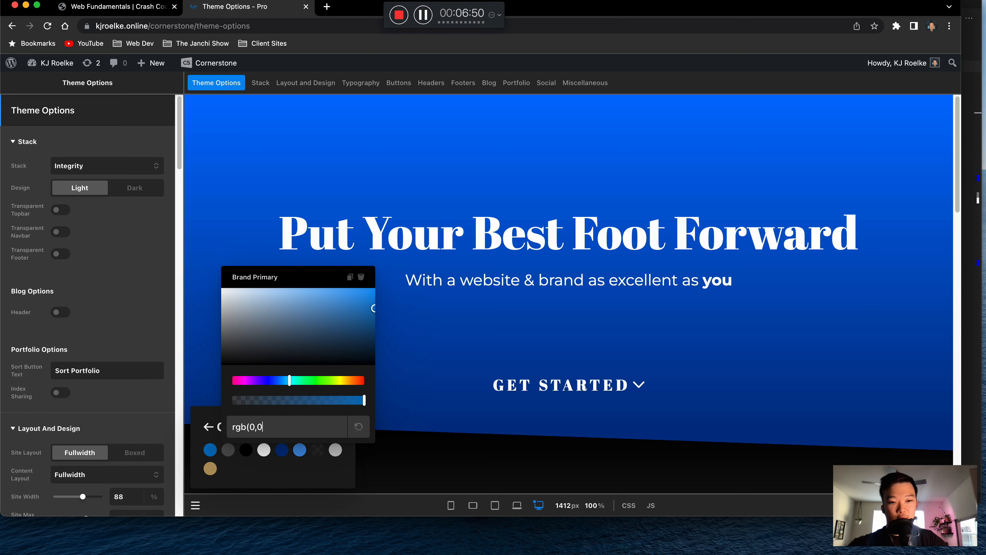
pyautogui.write('(0,0,255)')
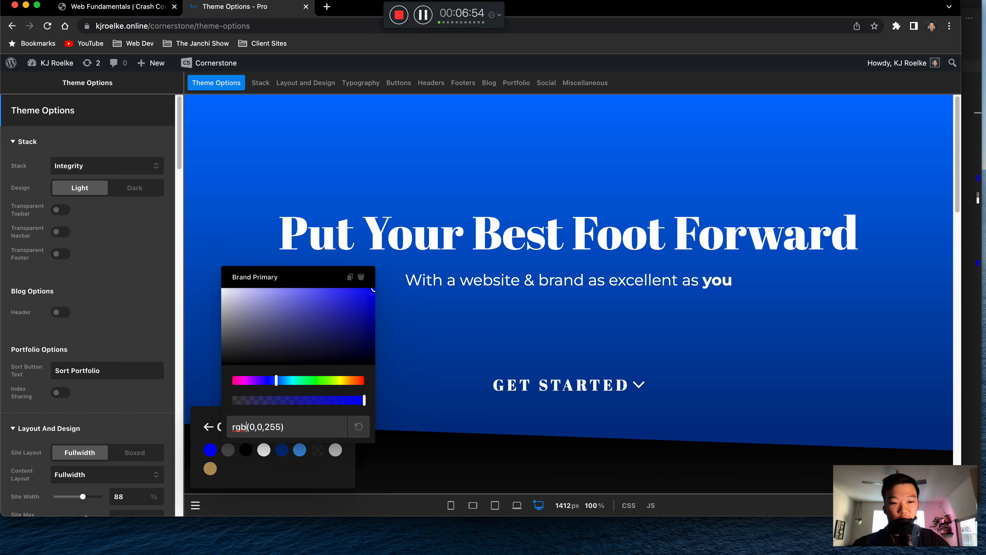
# - Lower Brand Primary's opacity to about 0.46, restore the color to #0071bc, and close the color picker
pyautogui.click(294, 397)
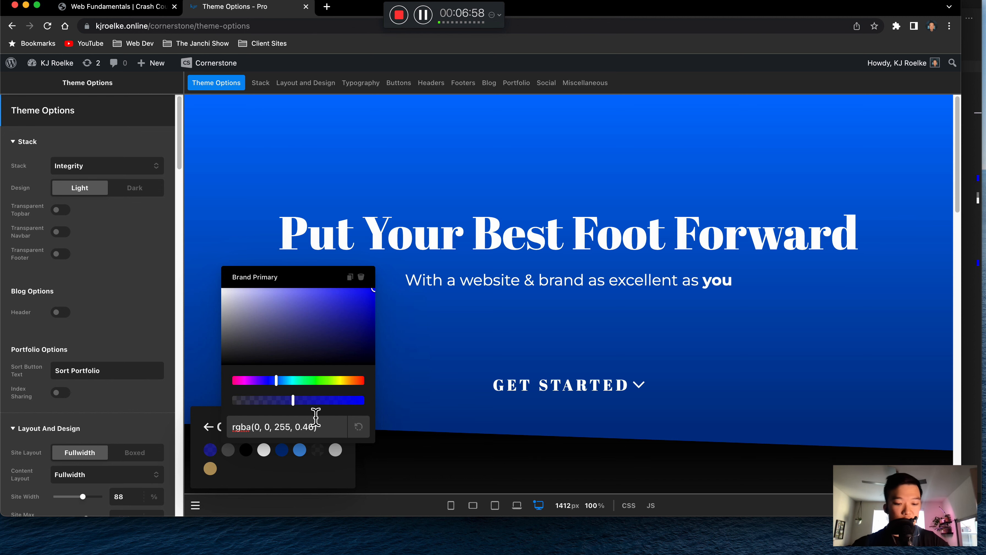
pyautogui.press('super+a')
pyautogui.press('super+v')
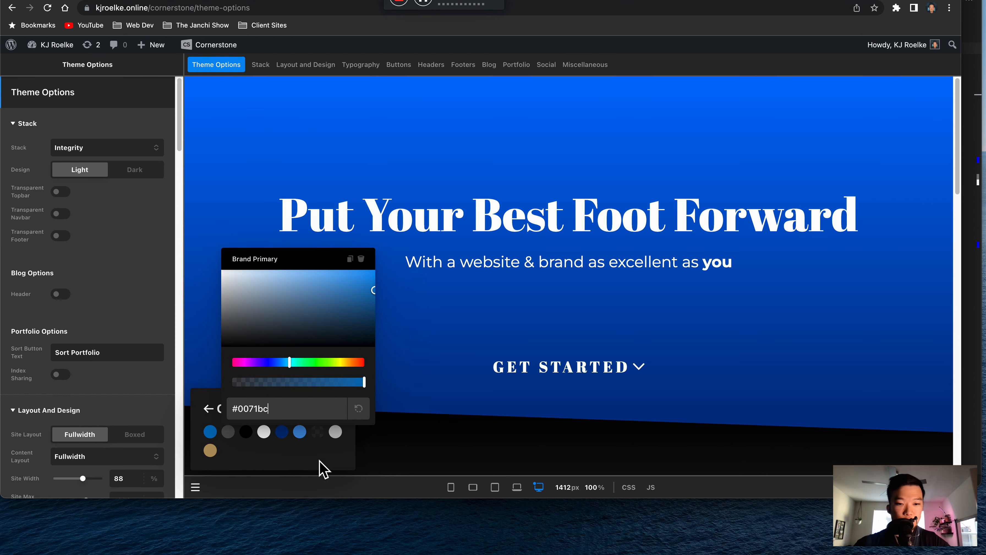
pyautogui.click(319, 480)
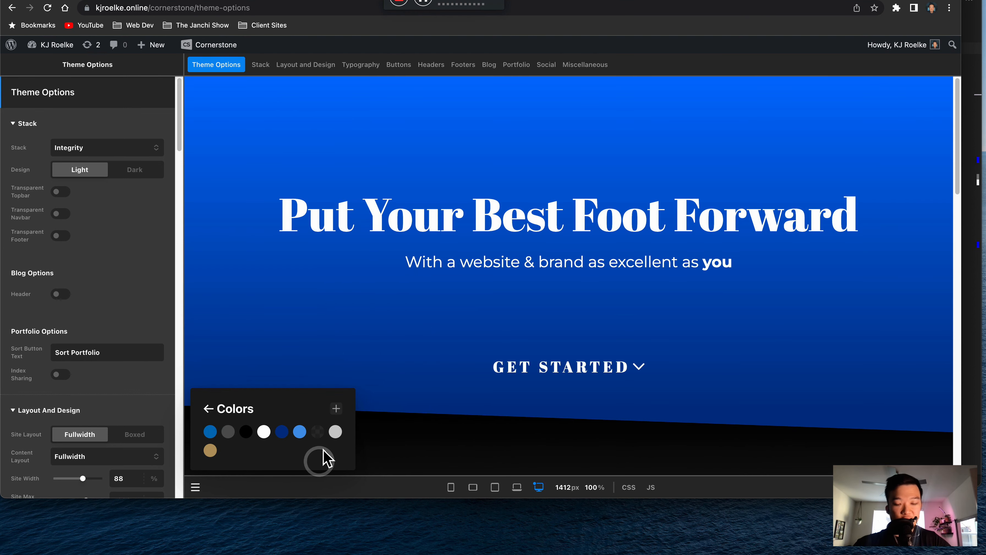
# - Look through the page preview down to the Brand Clarity section to see where the global colors are used
pyautogui.scroll(-5, 349, 335)
pyautogui.scroll(5, 345, 313)
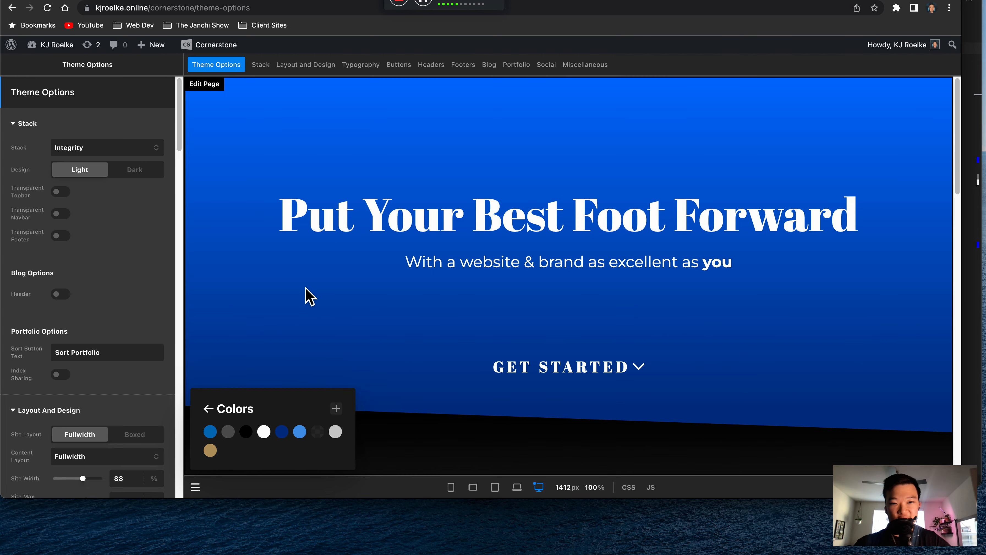
pyautogui.scroll(-8, 307, 295)
pyautogui.scroll(2, 306, 295)
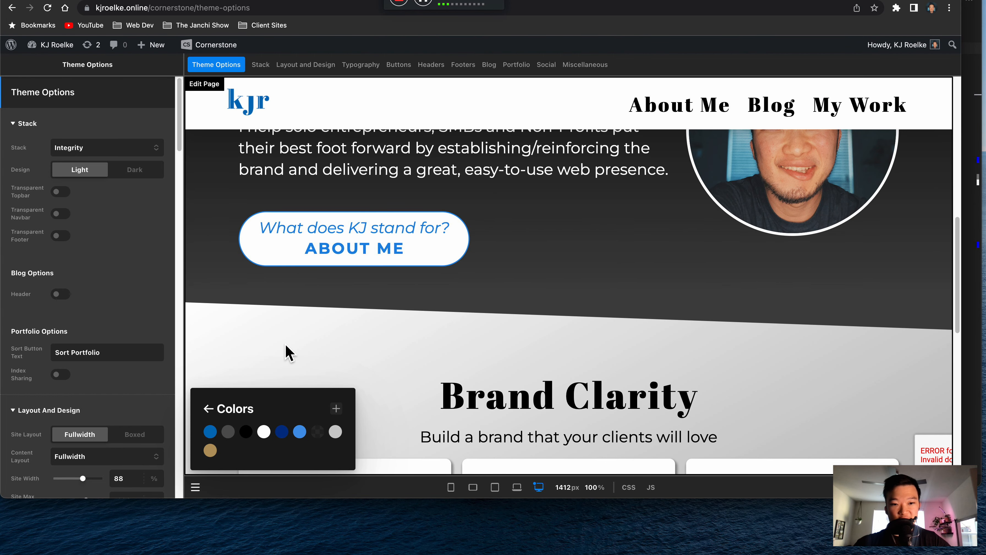
pyautogui.scroll(-4, 288, 352)
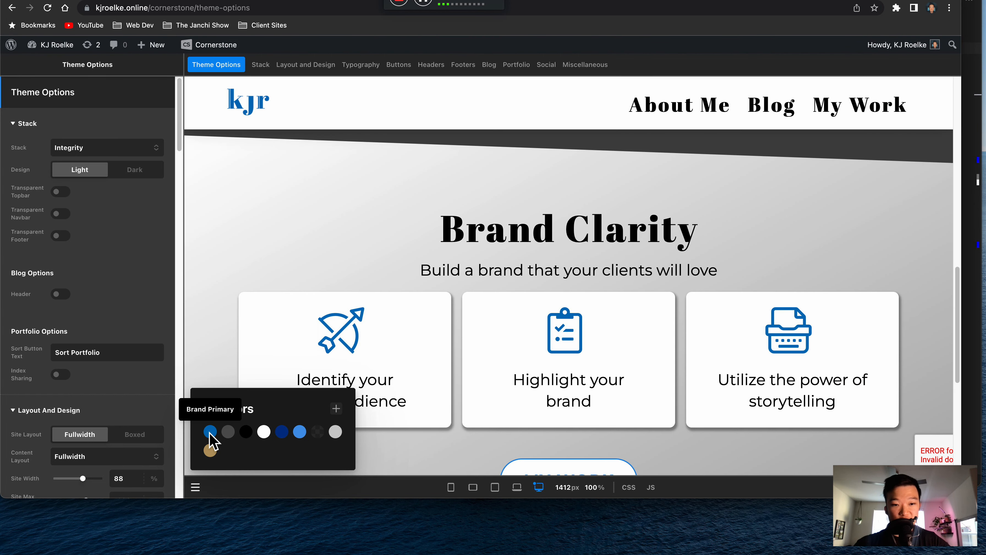
# - Copy Brand Primary's hex value, set the color to #cecece, and check the Brand Clarity section in the page preview
pyautogui.click(210, 432)
pyautogui.tripleClick(278, 404)
pyautogui.press('super+c')
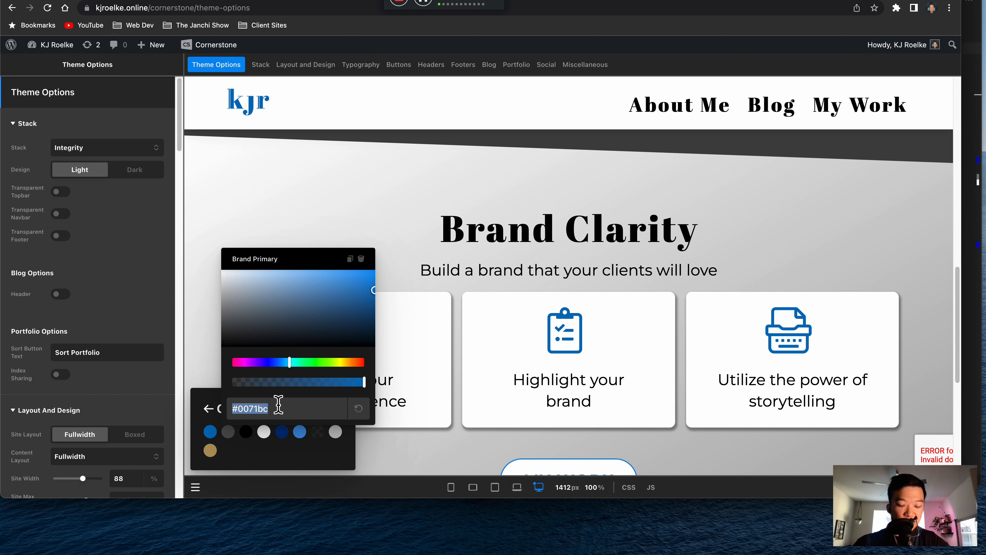
pyautogui.write('#')
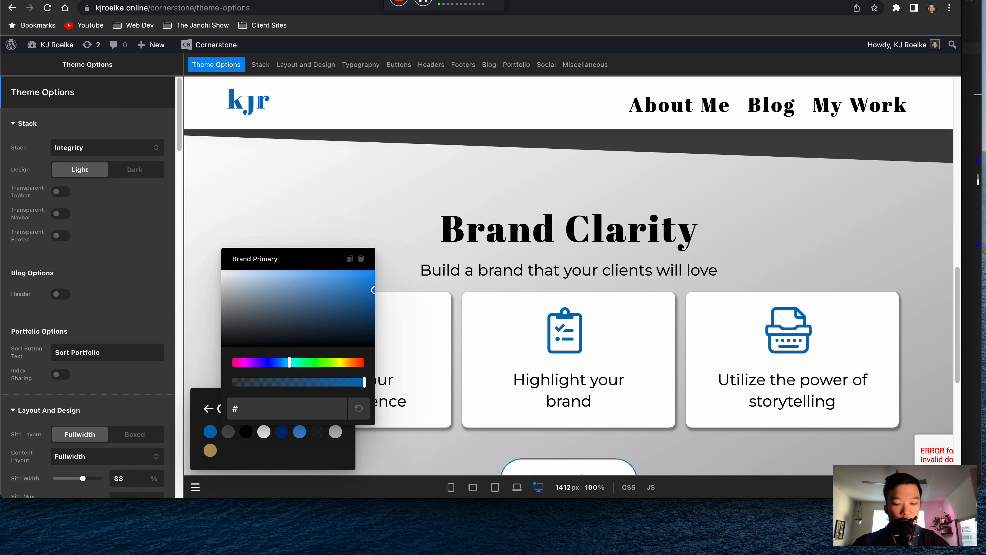
pyautogui.write('cecece')
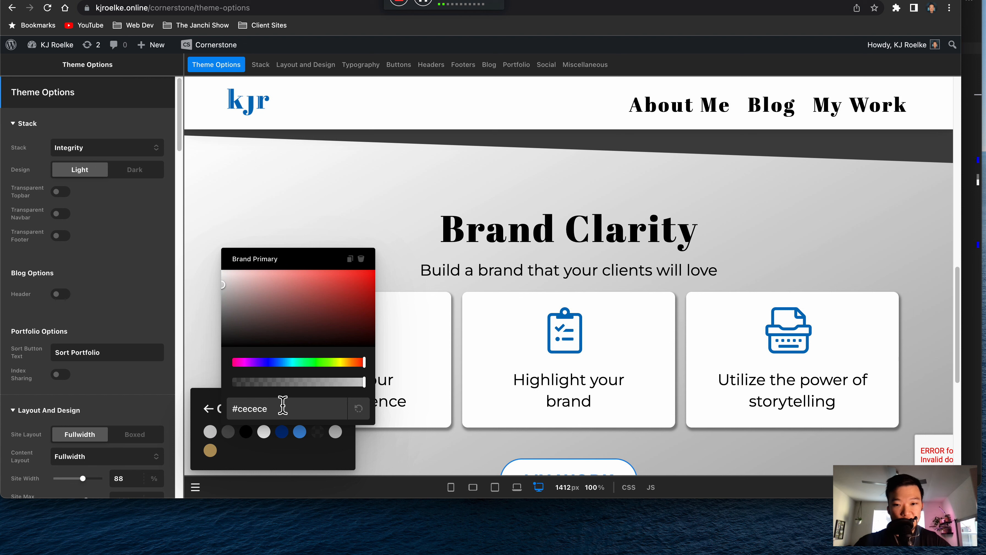
pyautogui.click(302, 476)
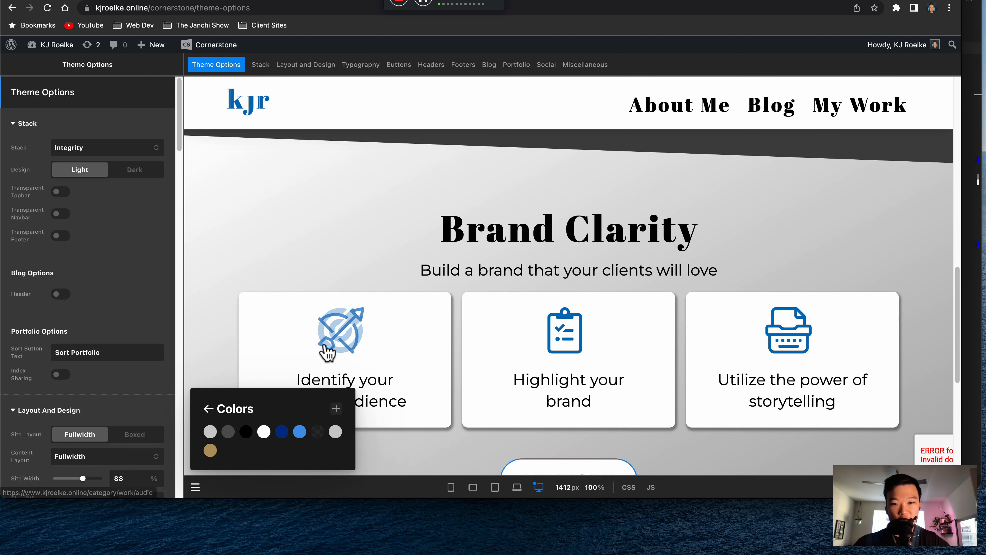
pyautogui.scroll(-2, 329, 352)
pyautogui.scroll(-1, 329, 351)
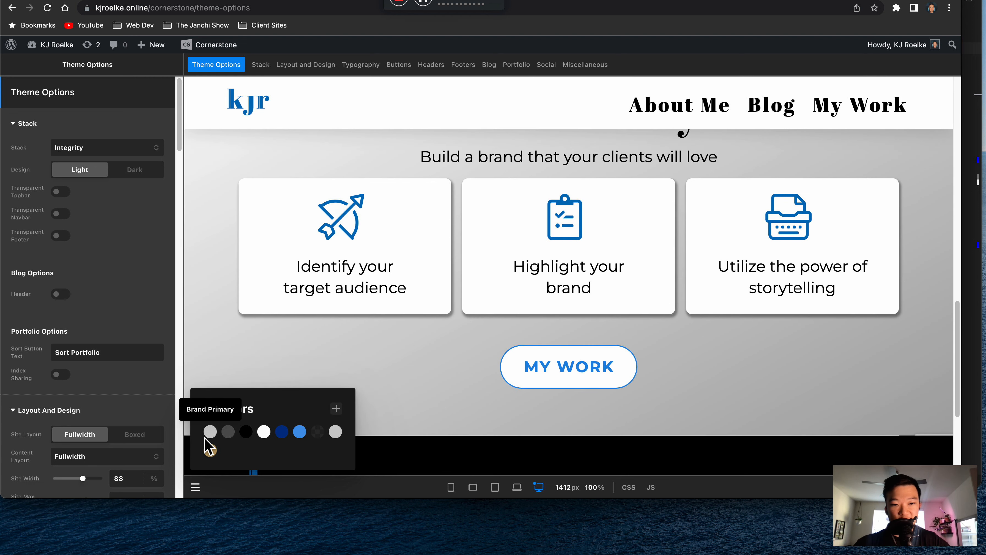
# - Restore Brand Primary to the copied hex value #0071bc and close the color picker
pyautogui.click(210, 432)
pyautogui.tripleClick(278, 410)
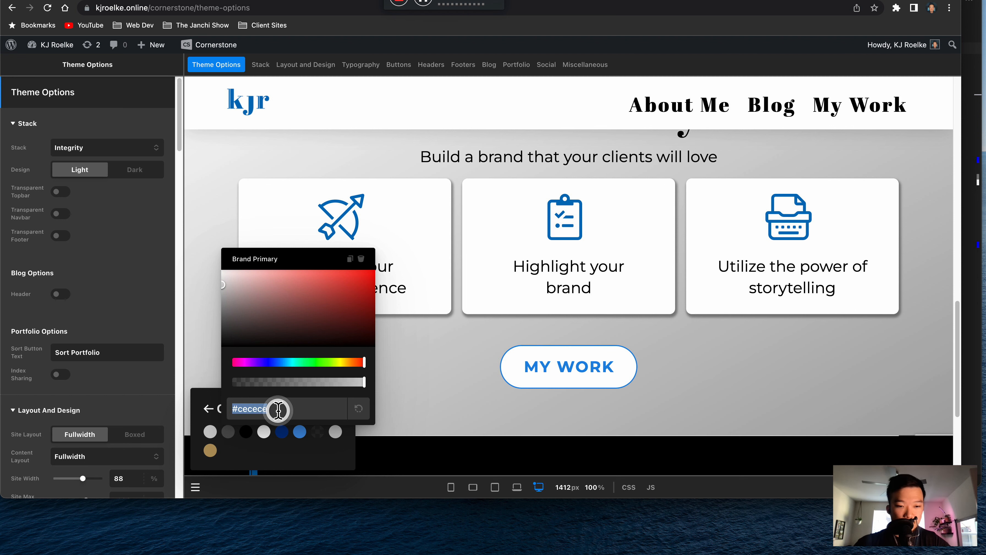
pyautogui.press('super+v')
pyautogui.click(312, 461)
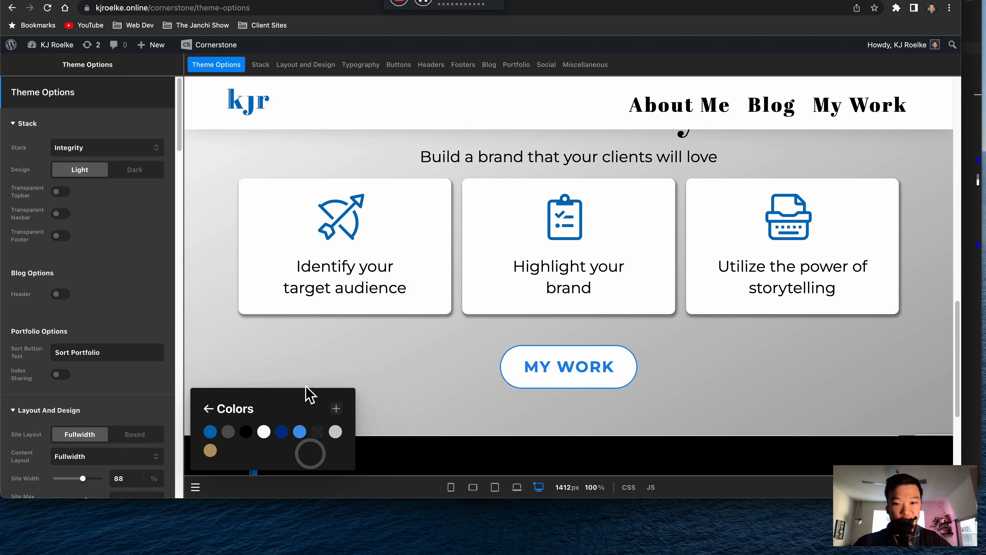
# - Review the page preview down to the footer, close the Colors manager, and save the theme options
pyautogui.scroll(-5, 337, 353)
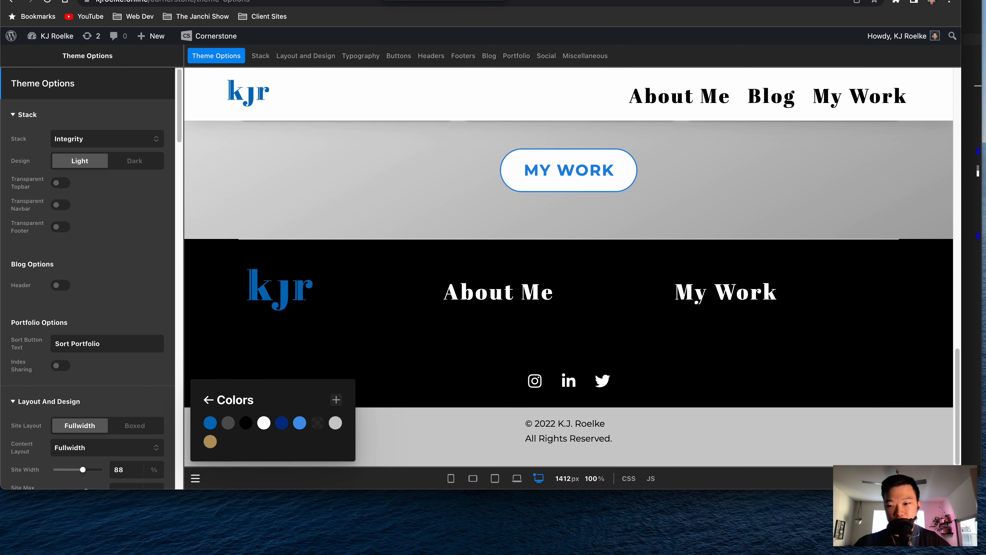
pyautogui.click(940, 486)
pyautogui.press('super+s')
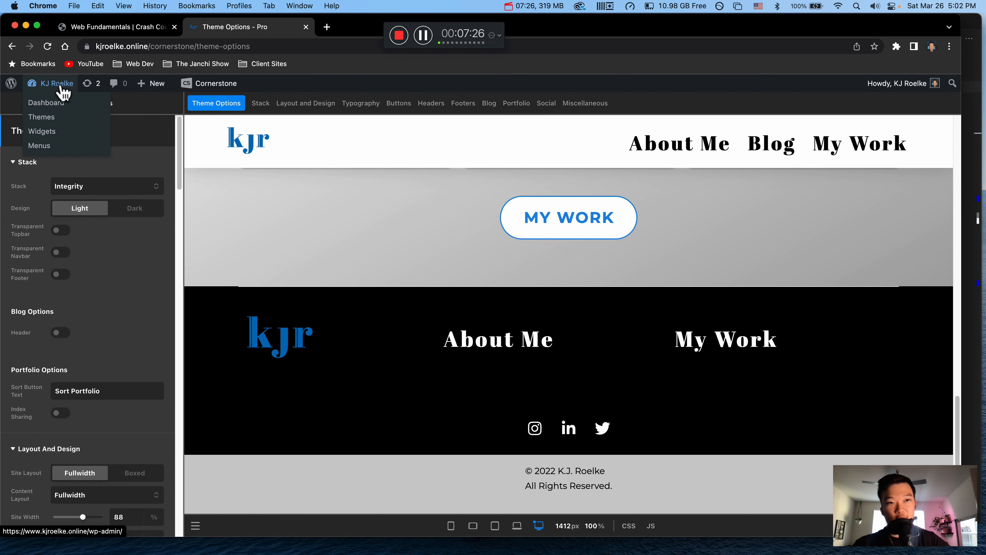
# - Leave Theme Options and open the front page for editing in the Page Builder, confirming the switch
pyautogui.scroll(1, 268, 243)
pyautogui.scroll(10, 274, 263)
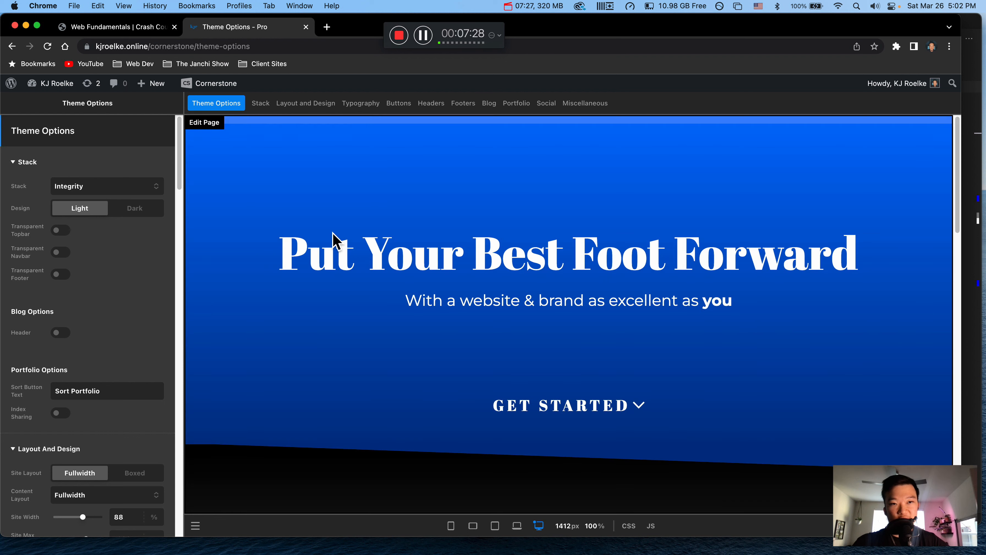
pyautogui.click(310, 252)
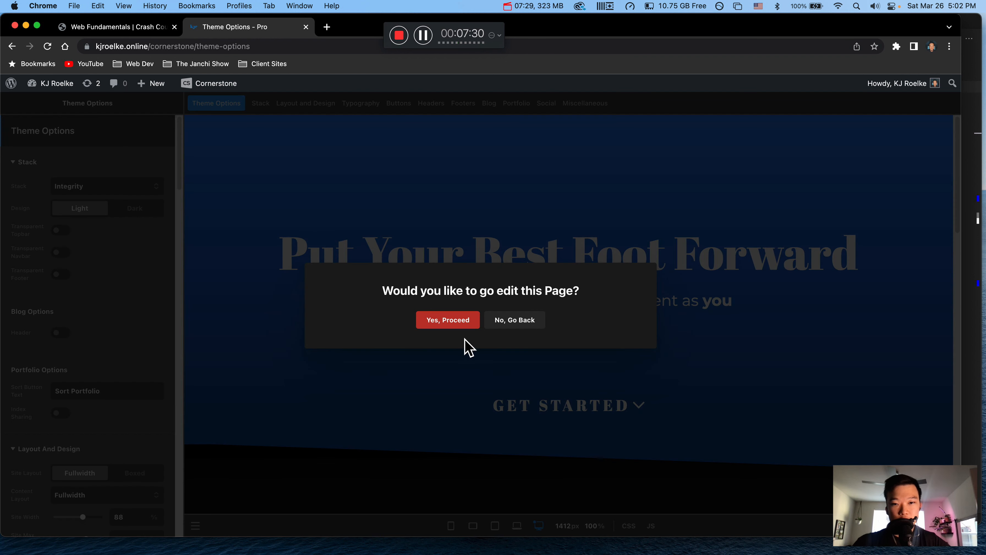
pyautogui.click(449, 319)
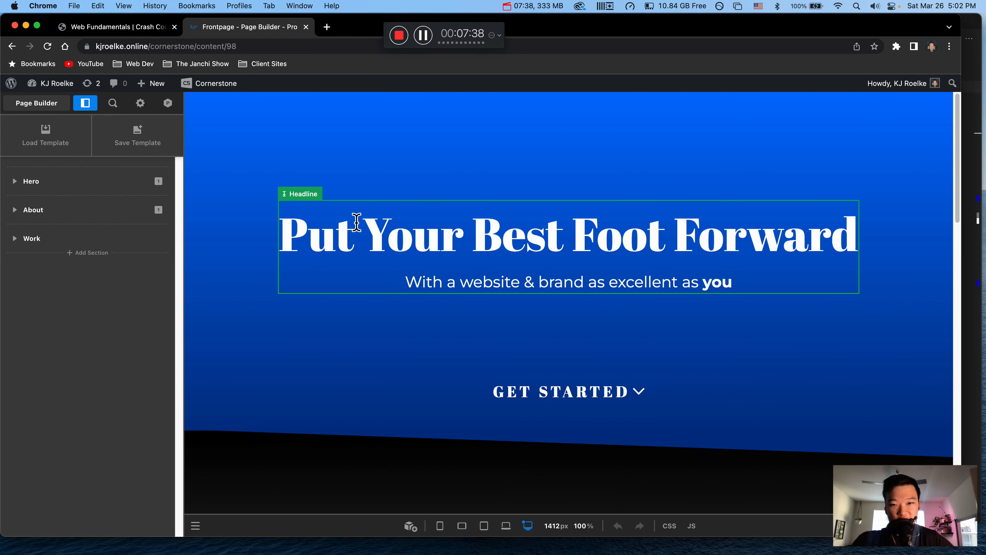
# - Inspect the settings of the Hero section's headline and of the column that contains it
pyautogui.click(458, 258)
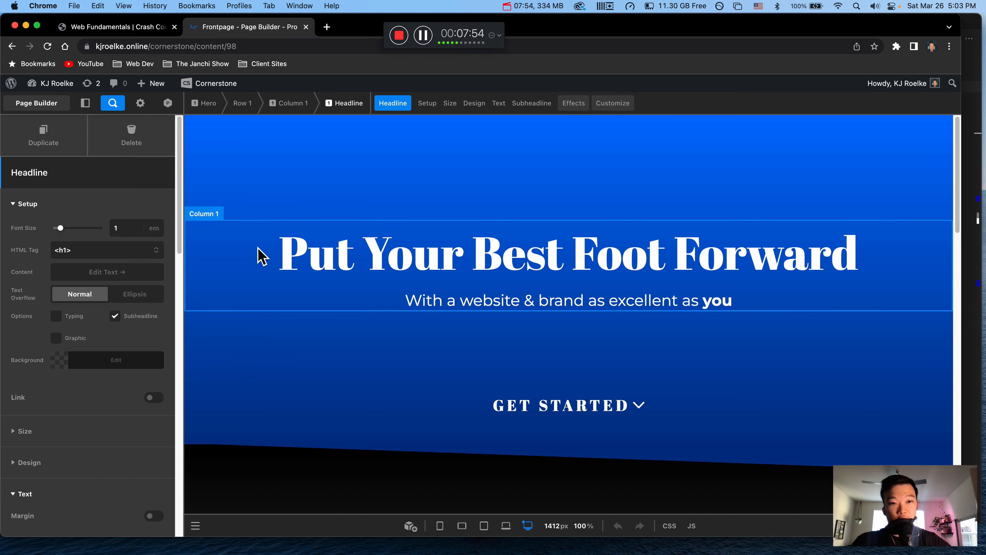
pyautogui.click(238, 252)
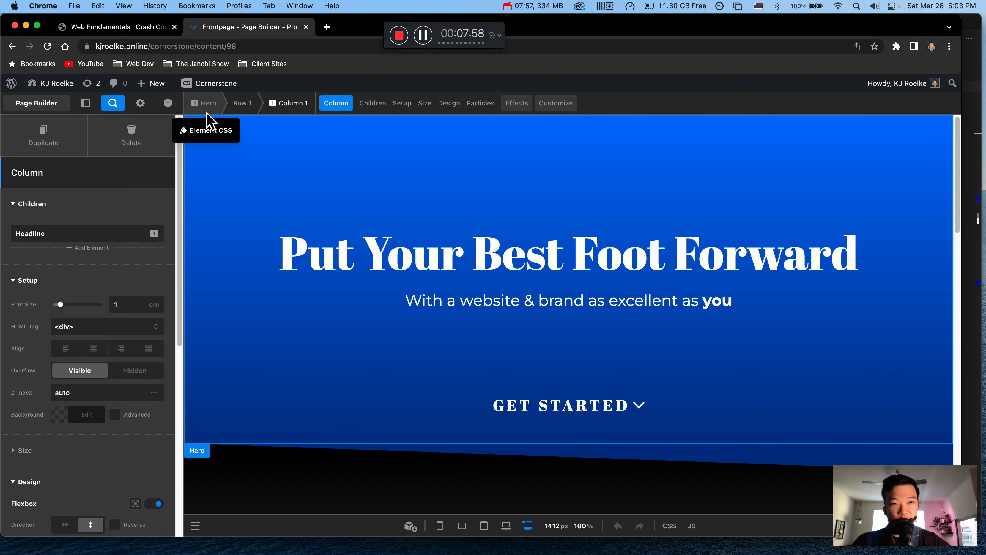
pyautogui.click(430, 248)
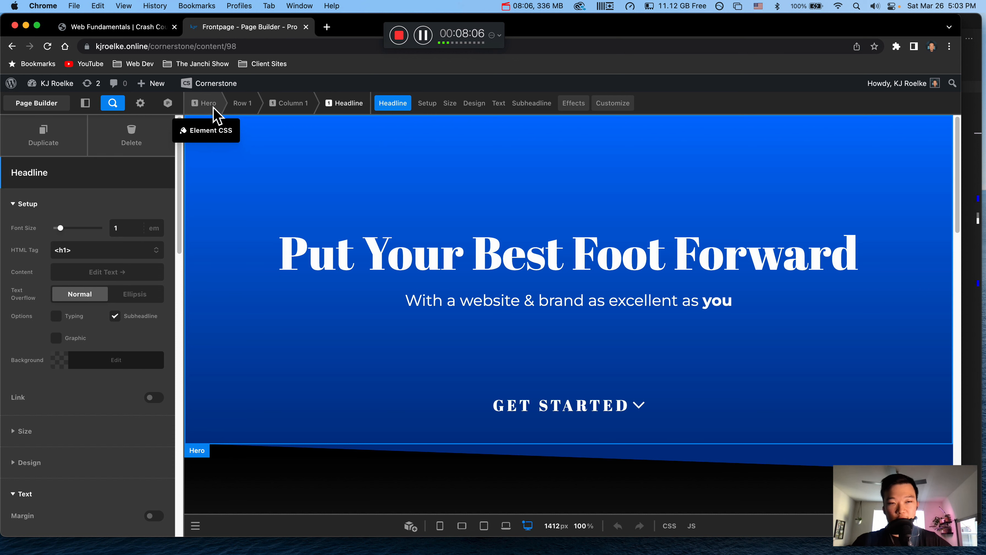
# - Inspect the settings of the About section's introductory headline and its About Me button
pyautogui.scroll(-2, 458, 244)
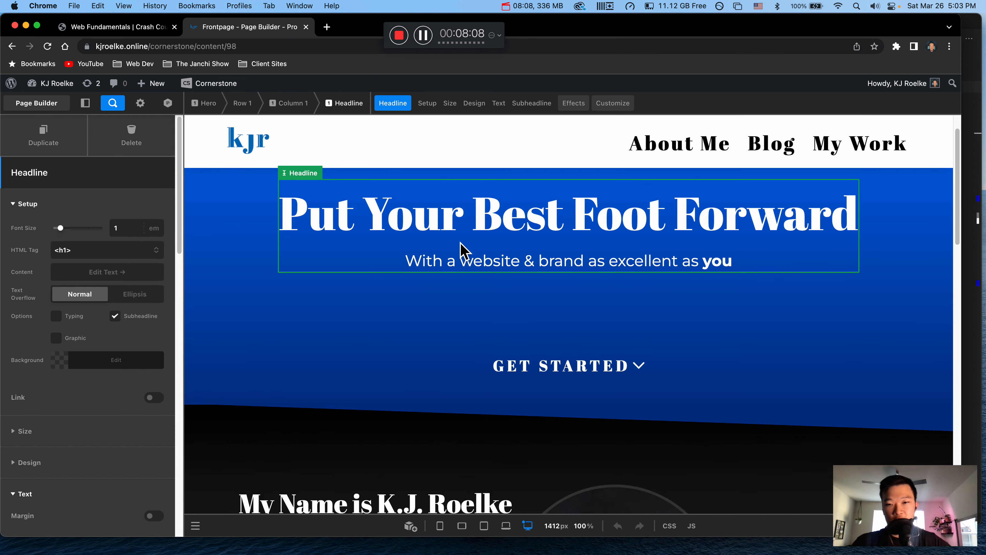
pyautogui.scroll(-5, 530, 364)
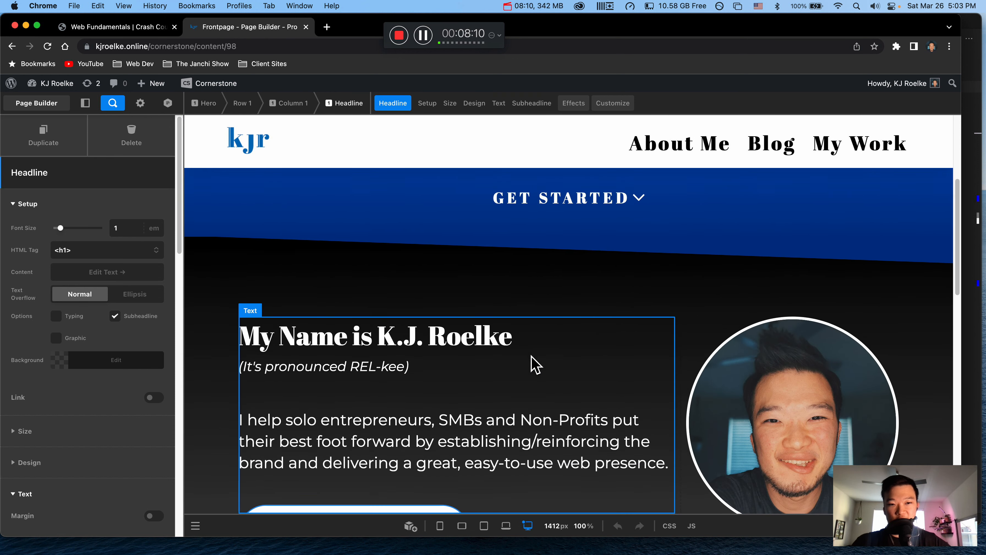
pyautogui.click(445, 418)
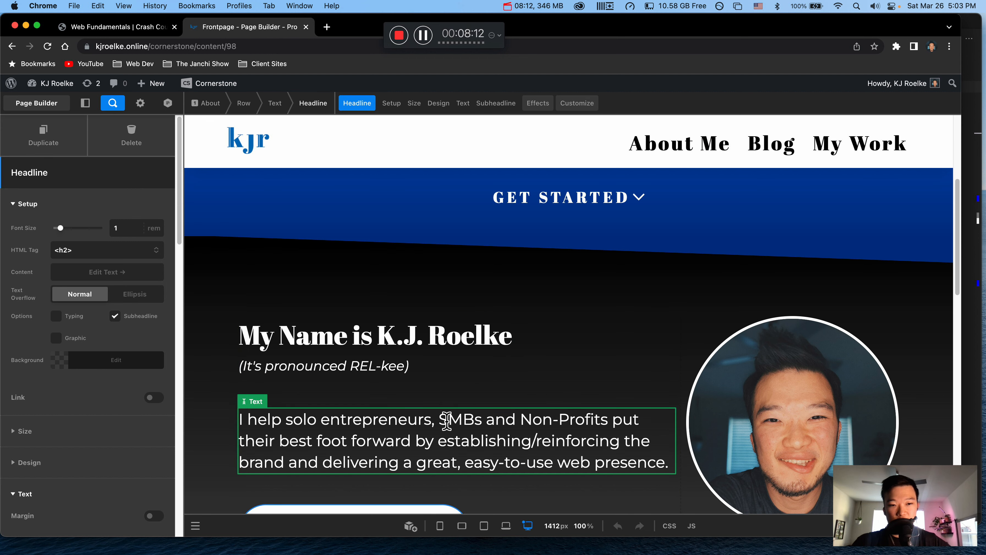
pyautogui.scroll(-1, 448, 424)
pyautogui.scroll(-1, 414, 423)
pyautogui.click(414, 459)
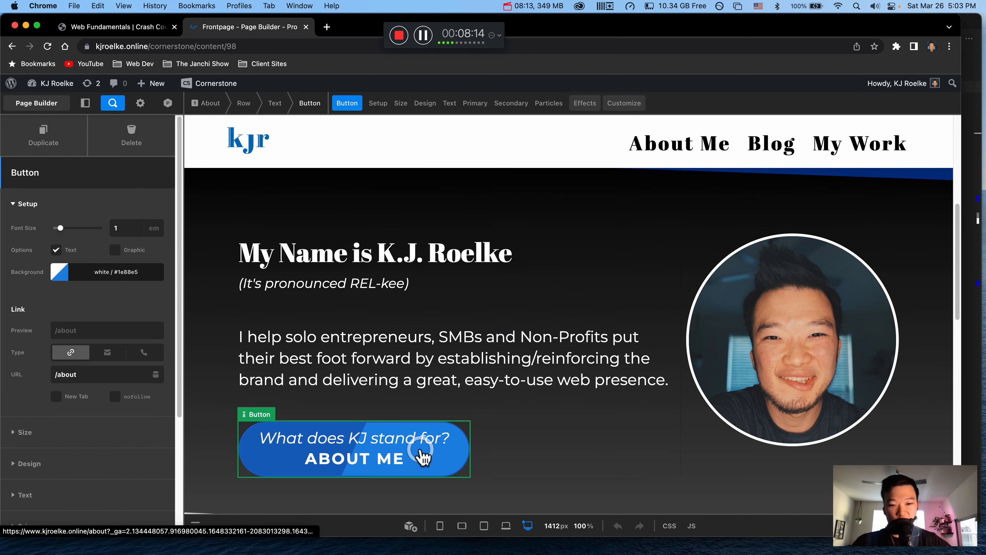
# - Inspect the Brand Clarity headline and the "Identify your target audience" card headline, and reselect the Hero headline
pyautogui.scroll(-2, 420, 457)
pyautogui.scroll(-5, 430, 419)
pyautogui.scroll(-3, 415, 265)
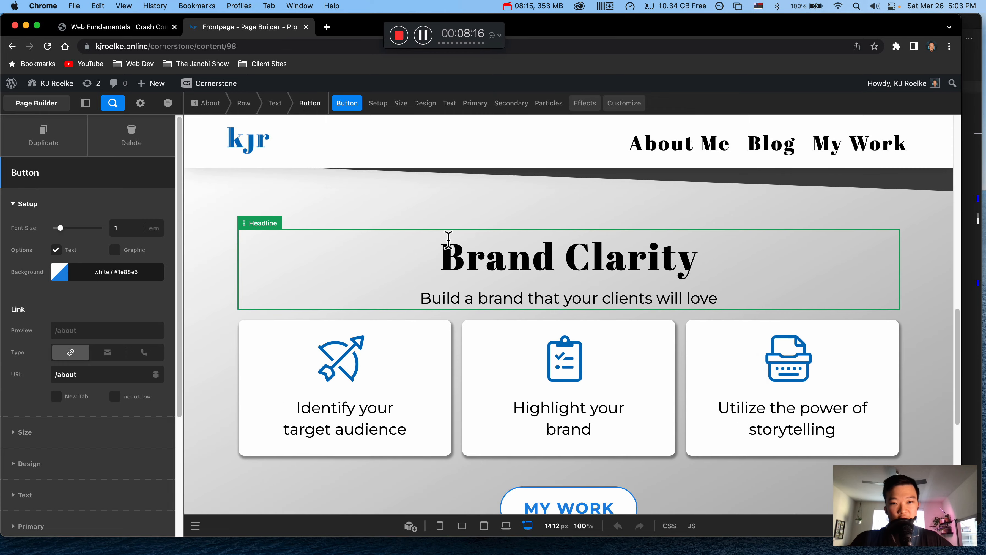
pyautogui.click(477, 251)
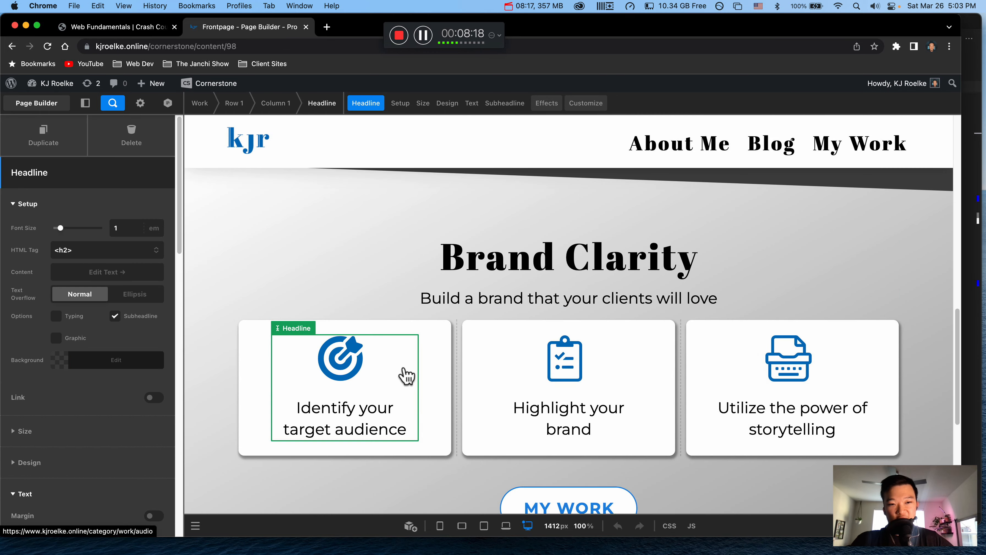
pyautogui.click(352, 365)
pyautogui.scroll(-7, 485, 361)
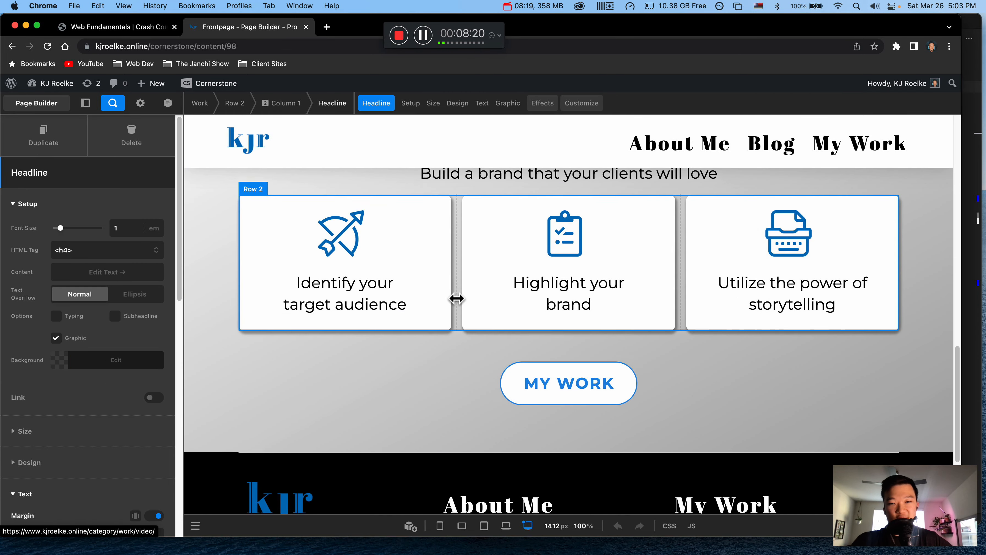
pyautogui.scroll(15, 460, 302)
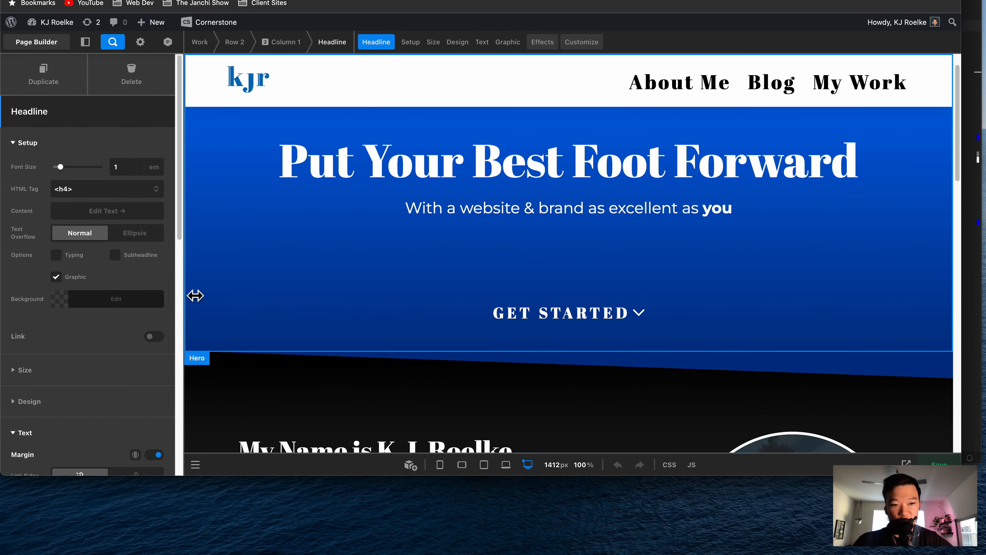
pyautogui.click(413, 198)
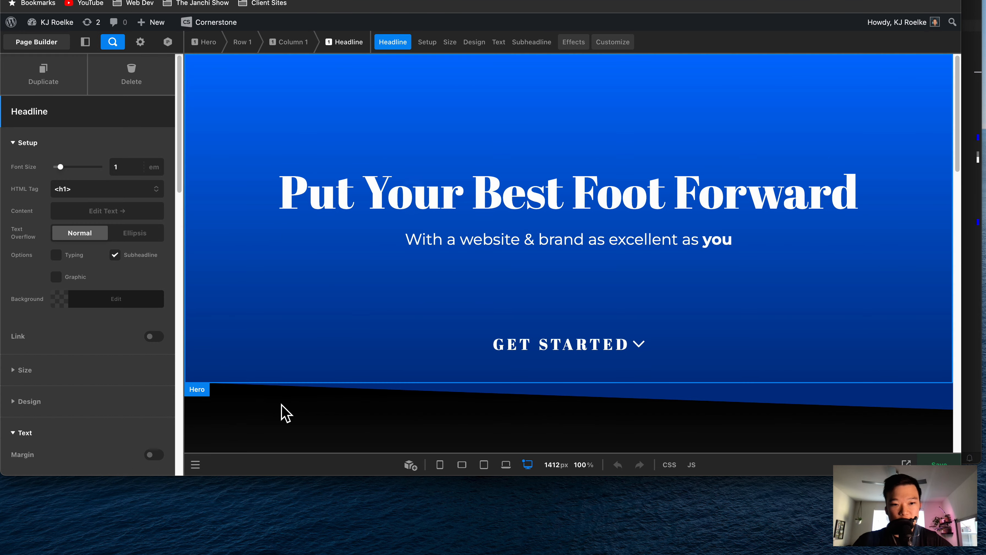
# - Create a published page titled Sample Page with the "Blank - No Container | Header, Footer" template from the Page Builder's content list
pyautogui.click(197, 466)
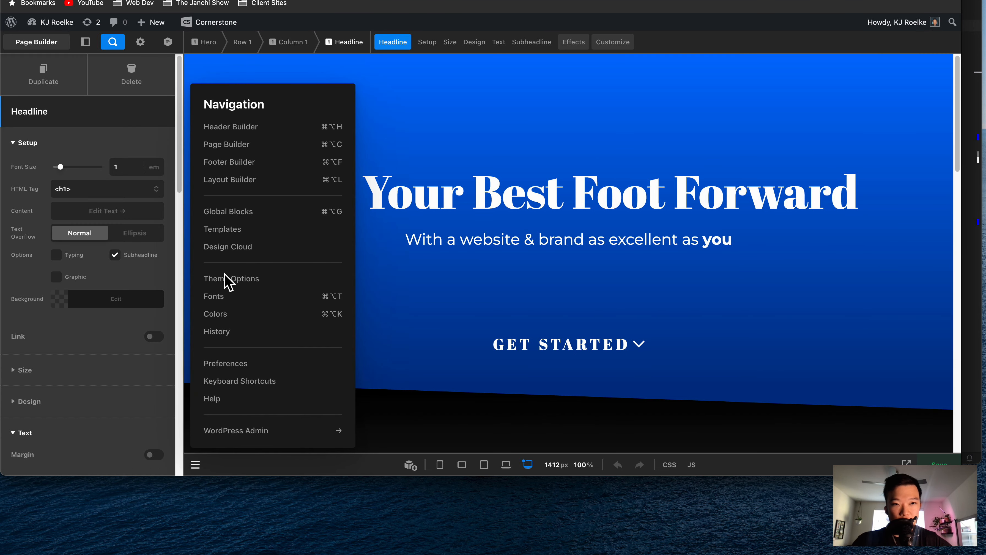
pyautogui.click(214, 147)
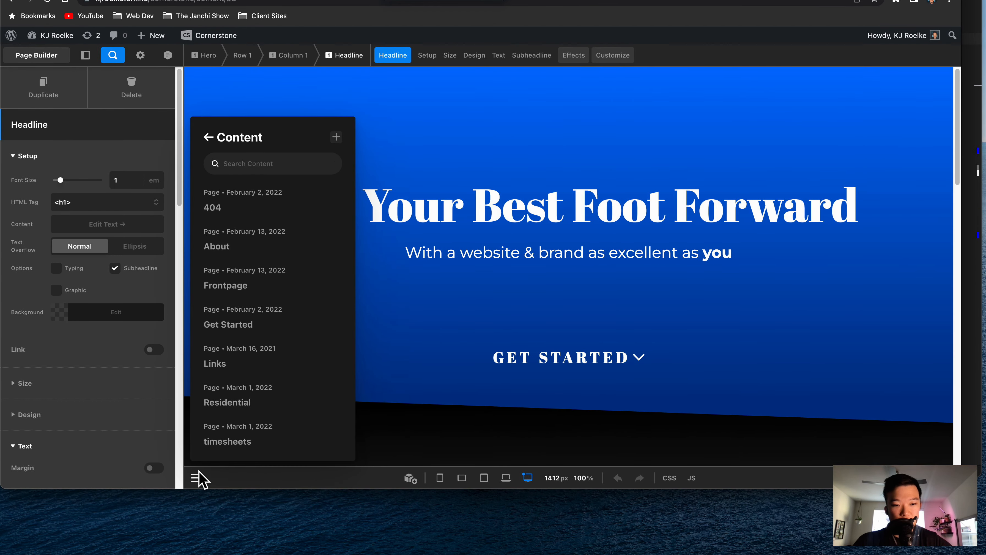
pyautogui.click(208, 133)
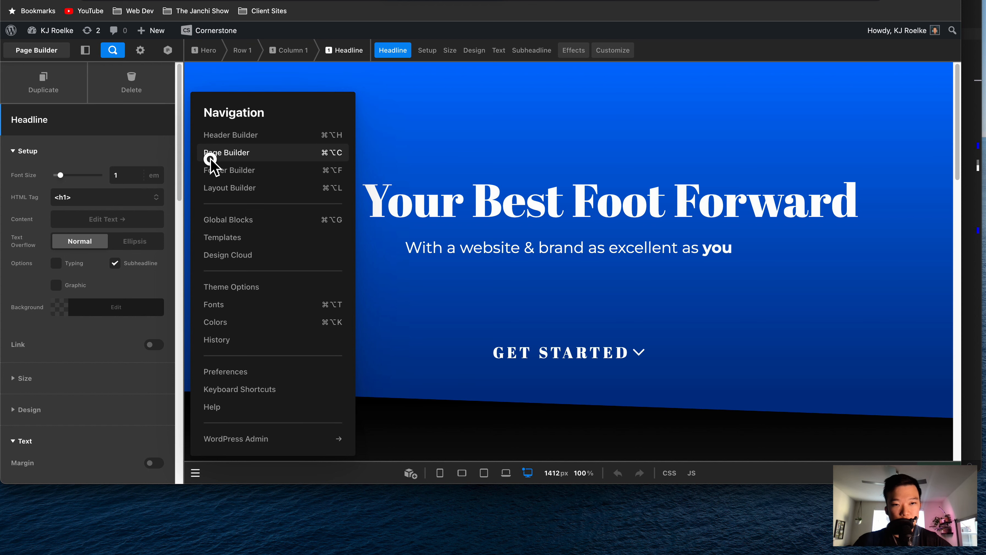
pyautogui.click(210, 158)
pyautogui.click(339, 133)
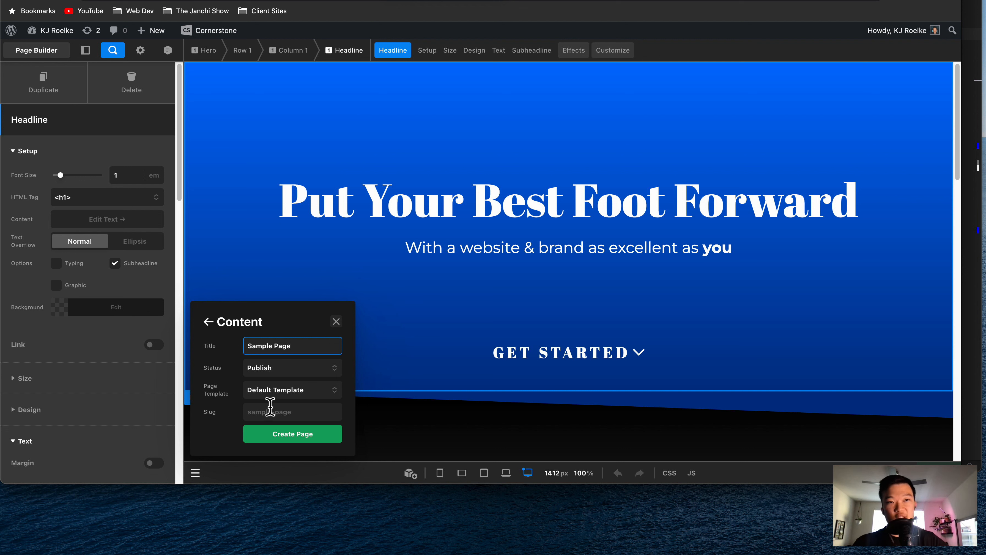
pyautogui.click(267, 392)
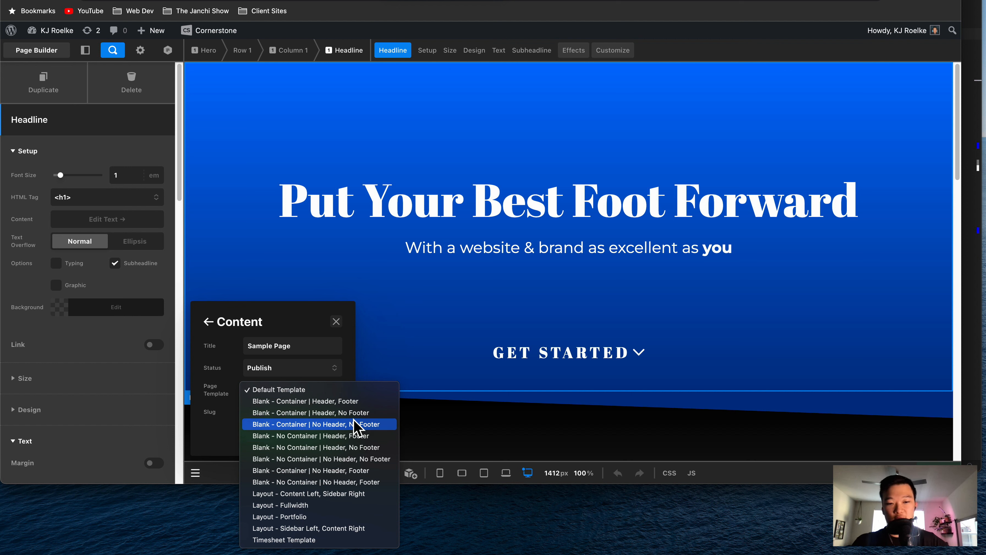
pyautogui.click(356, 437)
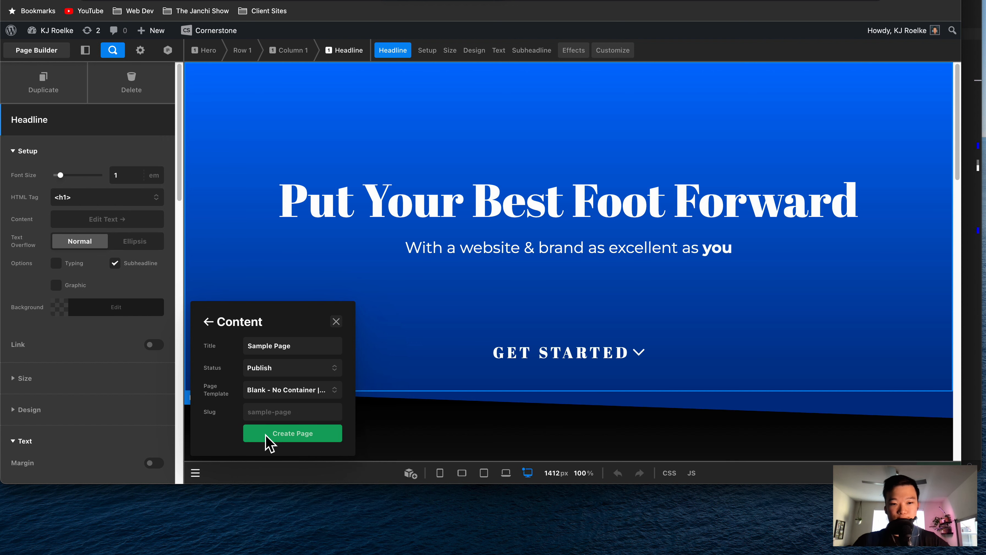
pyautogui.click(275, 434)
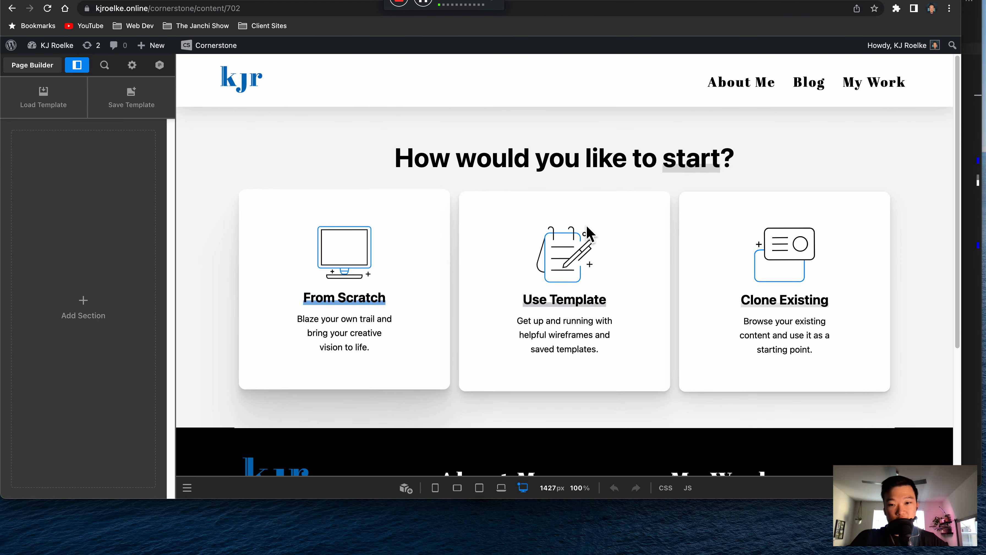
# - Browse the starter templates and Design Cloud assets for the new page, and preview the Fit and Finish demo
pyautogui.click(577, 304)
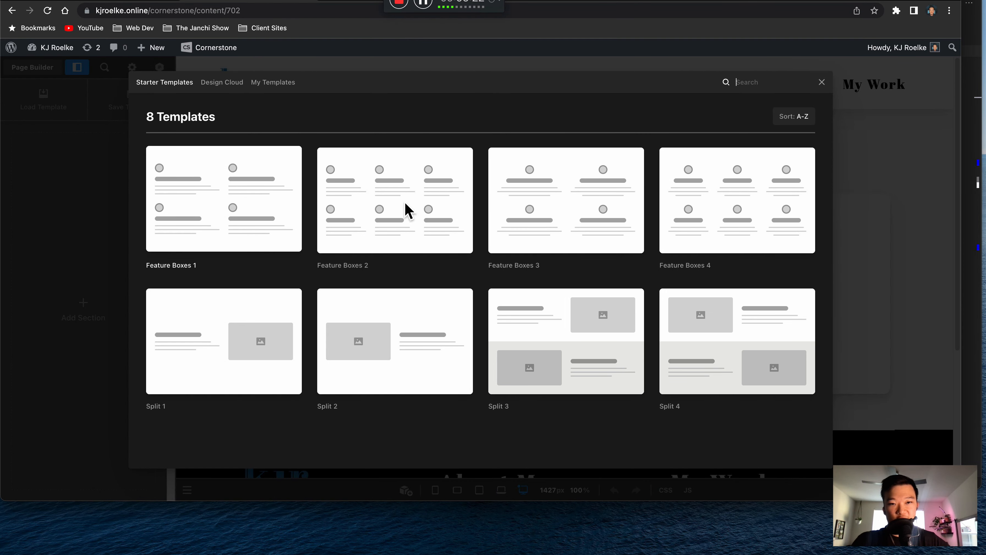
pyautogui.click(239, 84)
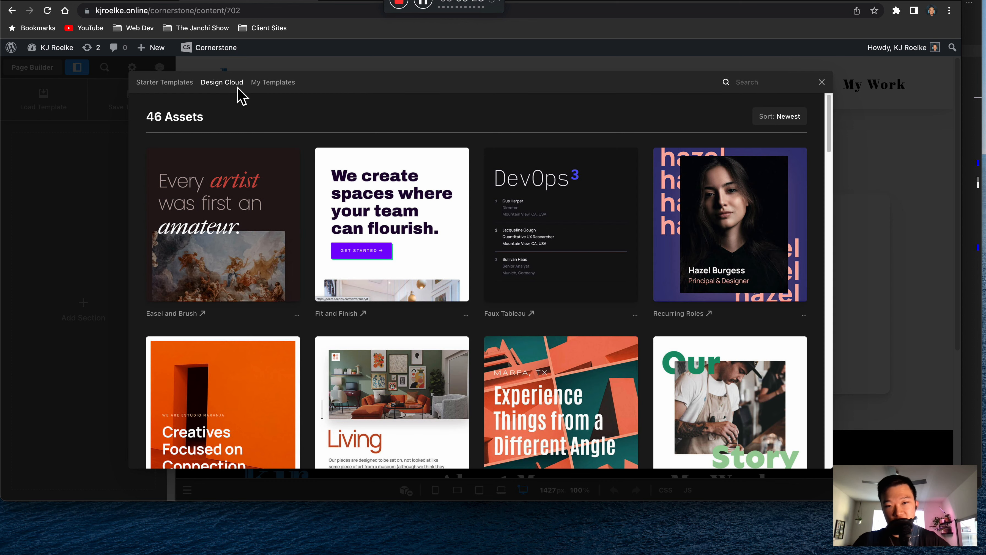
pyautogui.click(364, 317)
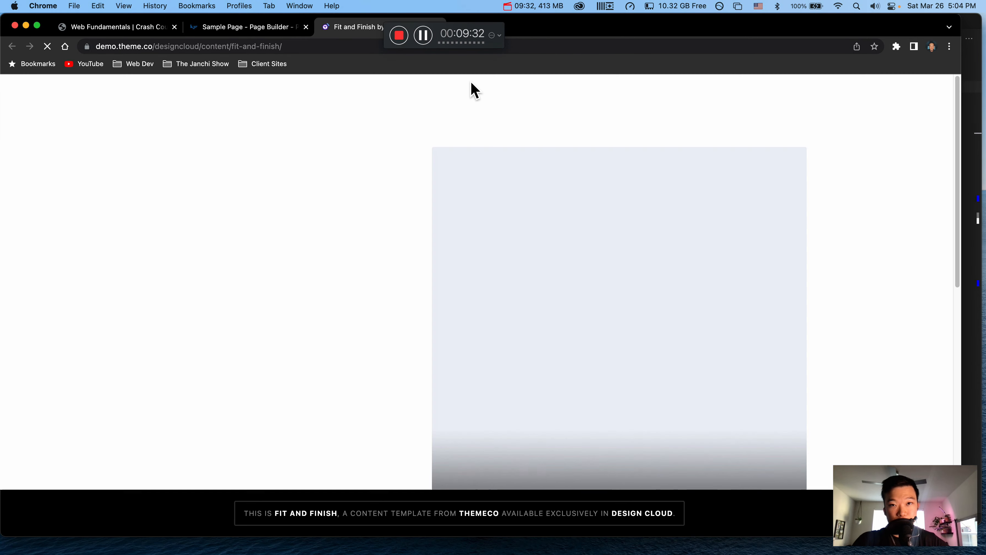
pyautogui.scroll(-3, 375, 275)
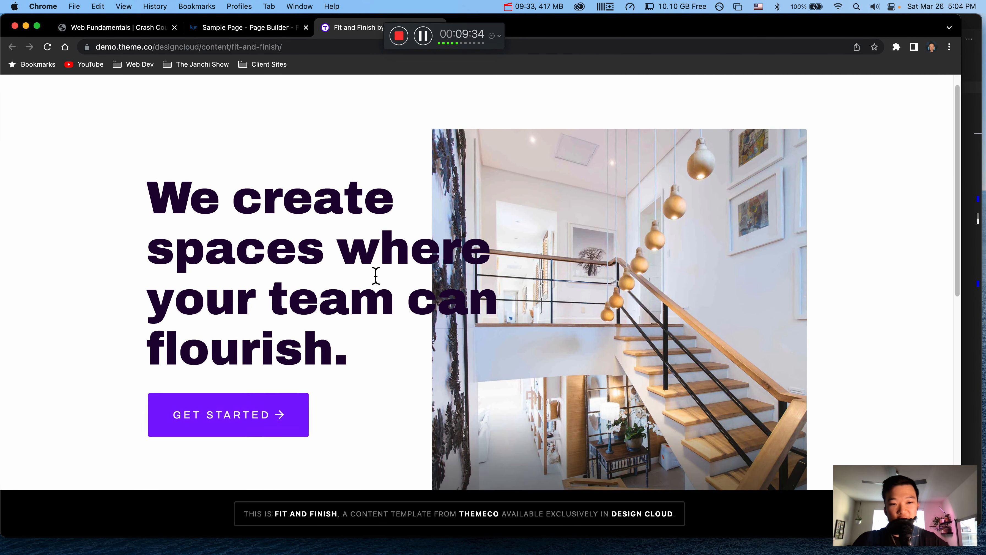
# - Review the rest of the Fit and Finish demo and insert that Design Cloud template into the new page
pyautogui.scroll(-10, 375, 275)
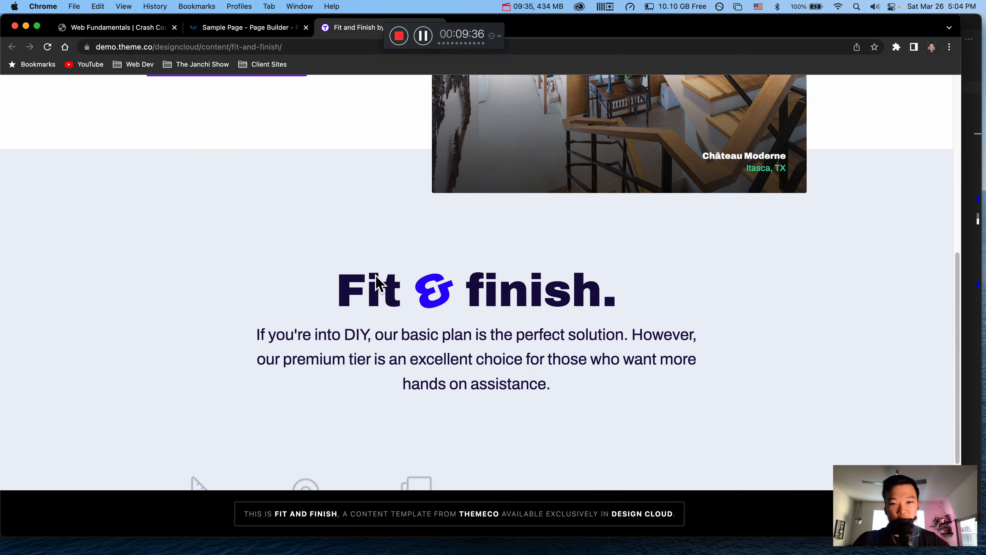
pyautogui.scroll(15, 396, 253)
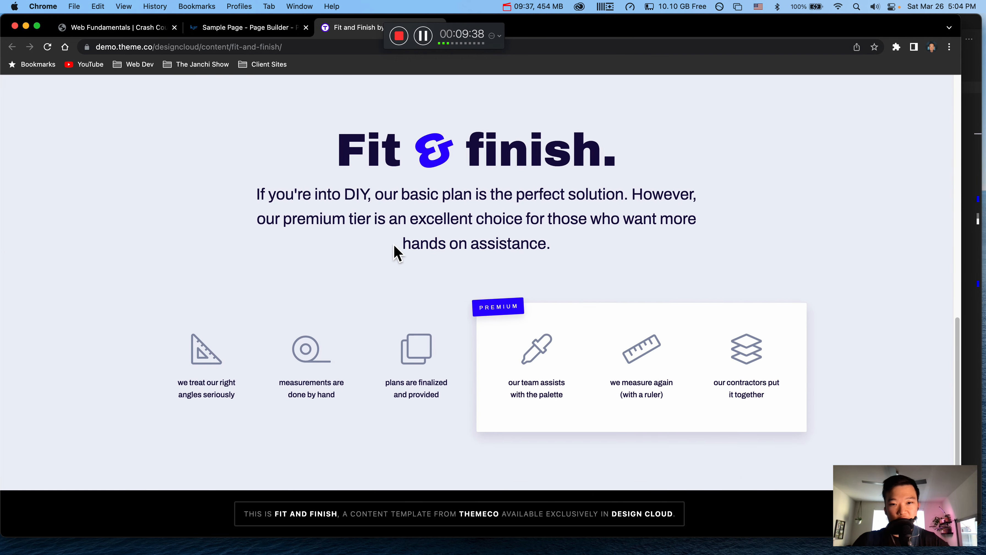
pyautogui.click(246, 30)
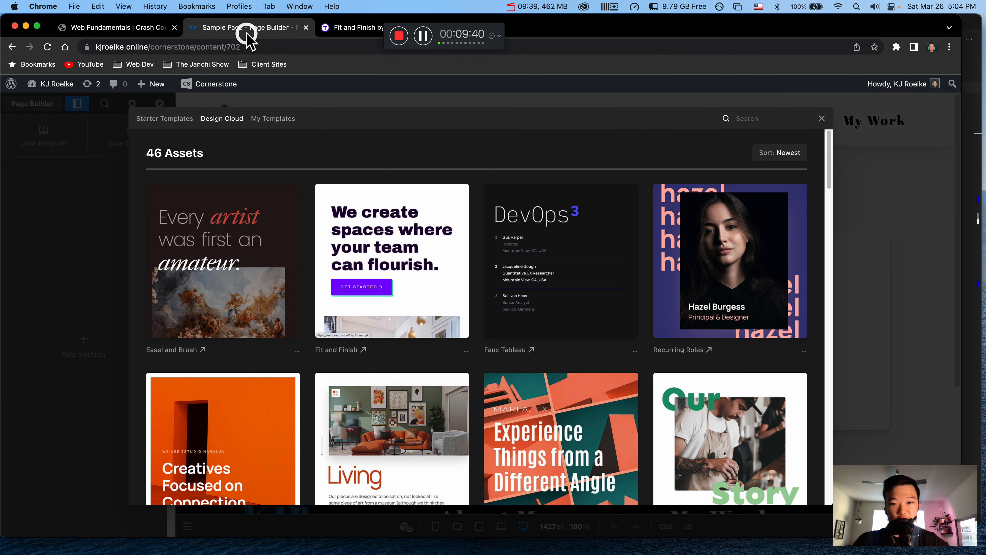
pyautogui.click(375, 251)
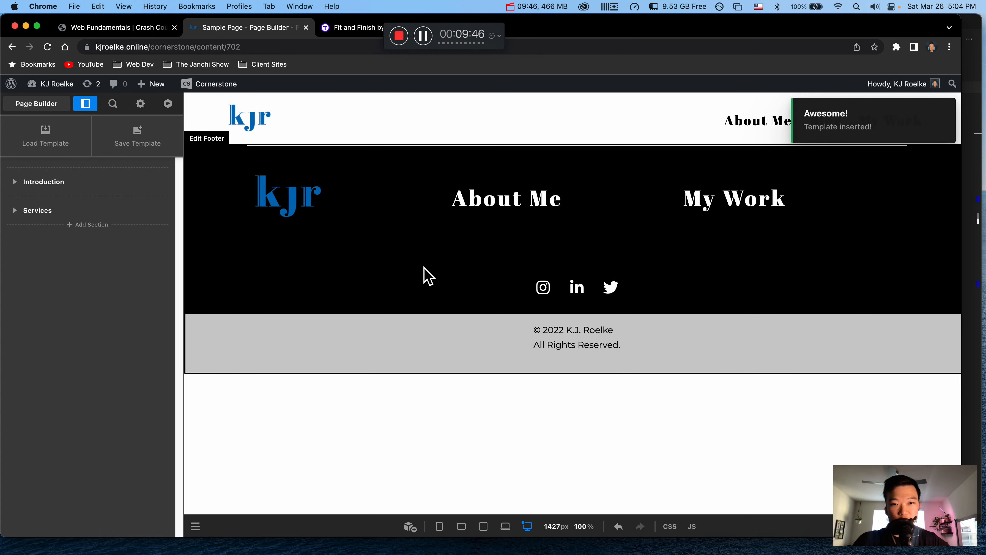
# - Look over the inserted template's hero, services row and footer on the page
pyautogui.scroll(-4, 326, 324)
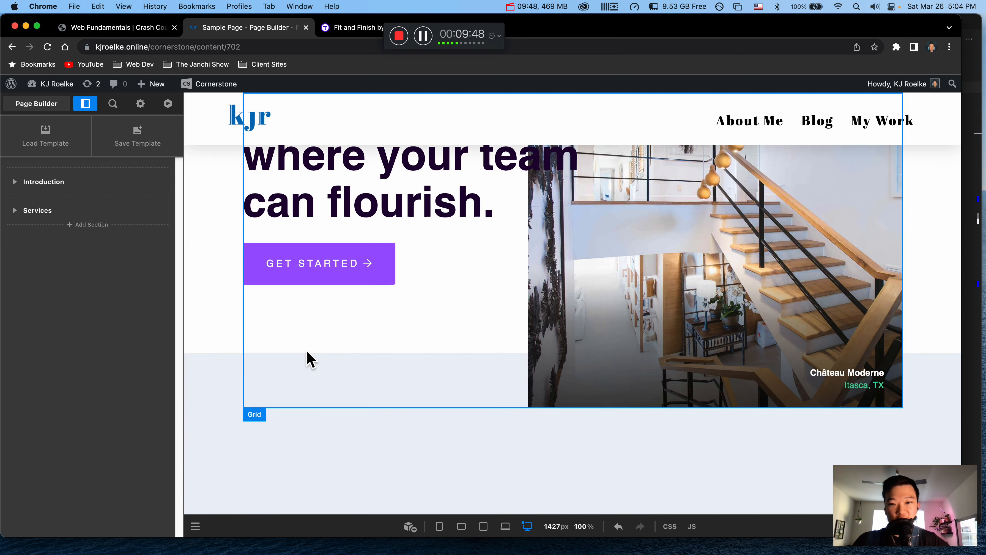
pyautogui.scroll(-10, 309, 360)
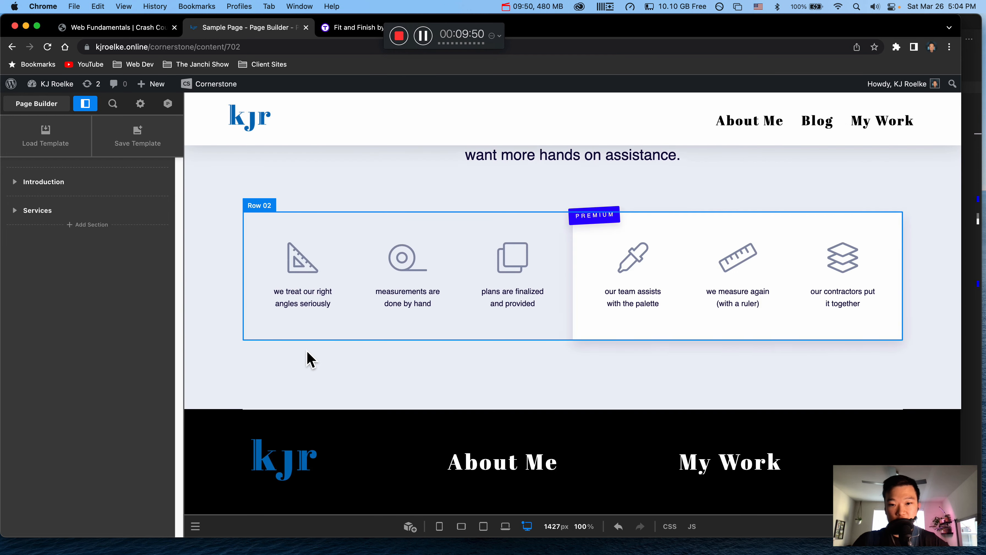
pyautogui.scroll(15, 309, 360)
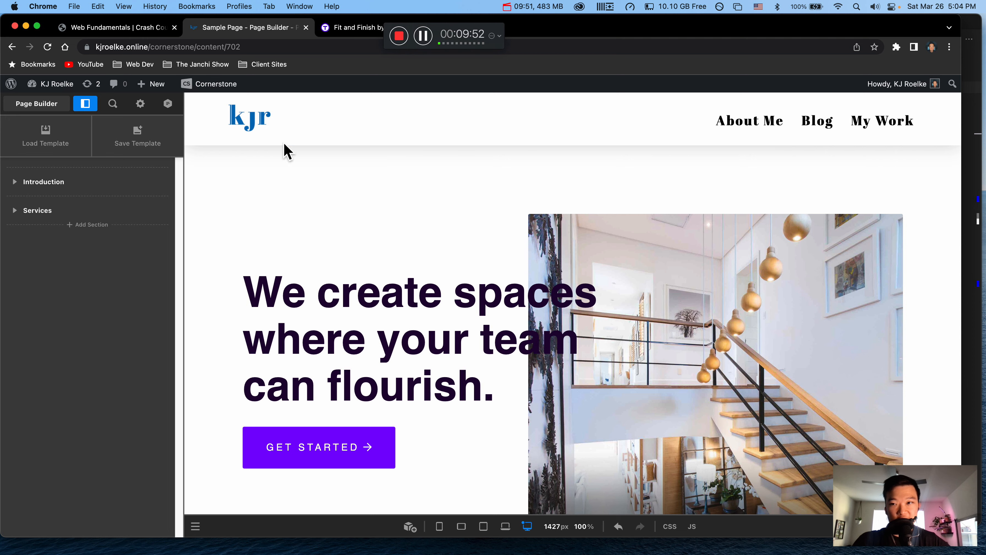
pyautogui.scroll(-15, 330, 171)
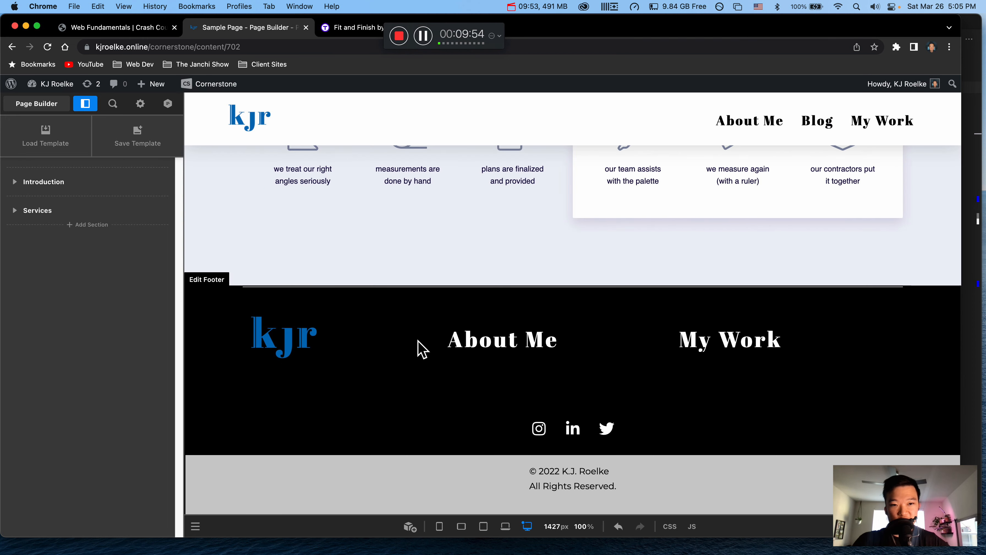
pyautogui.scroll(15, 353, 299)
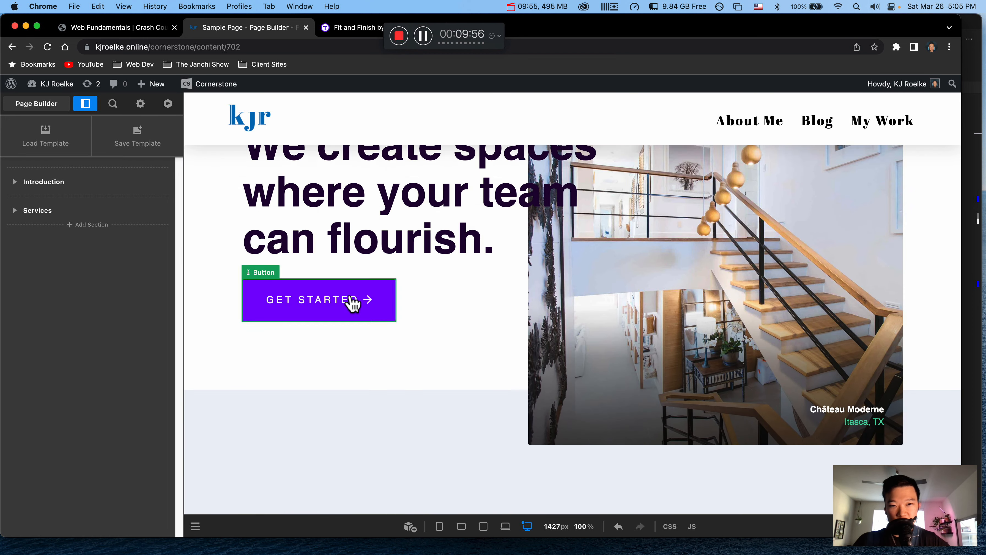
pyautogui.scroll(3, 353, 303)
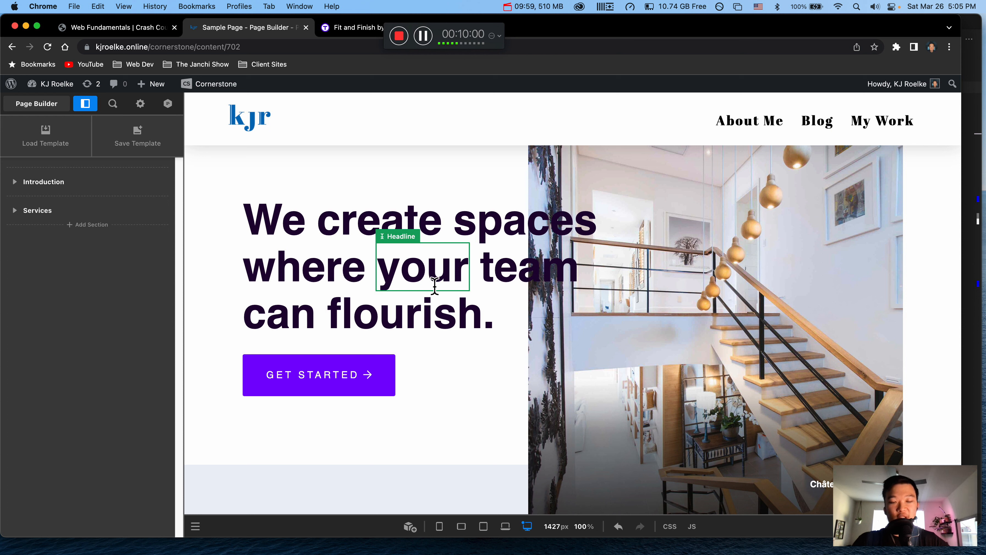
# - Expand the Introduction section's outline through Grid and Cell 01 to the words inside Headline (Row)
pyautogui.click(15, 181)
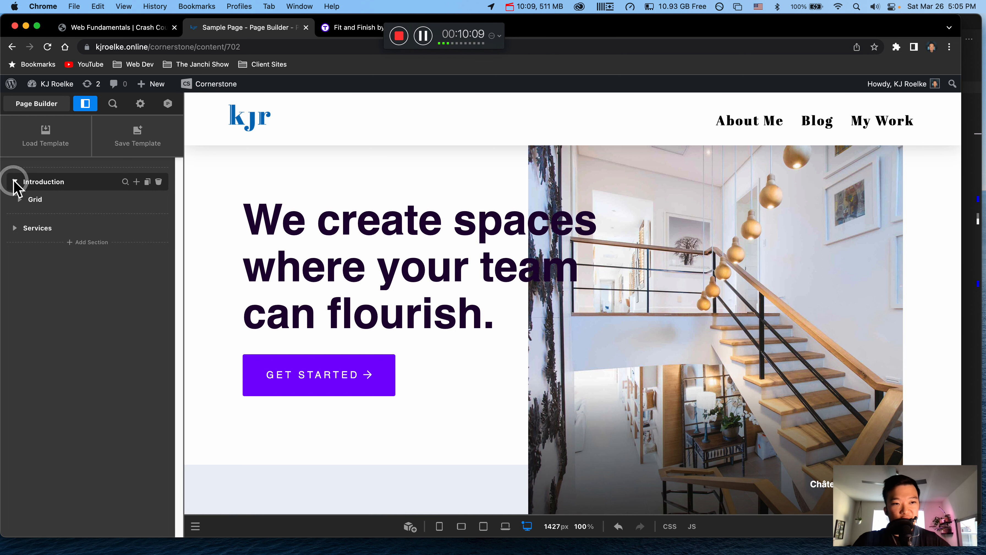
pyautogui.click(20, 199)
pyautogui.click(31, 216)
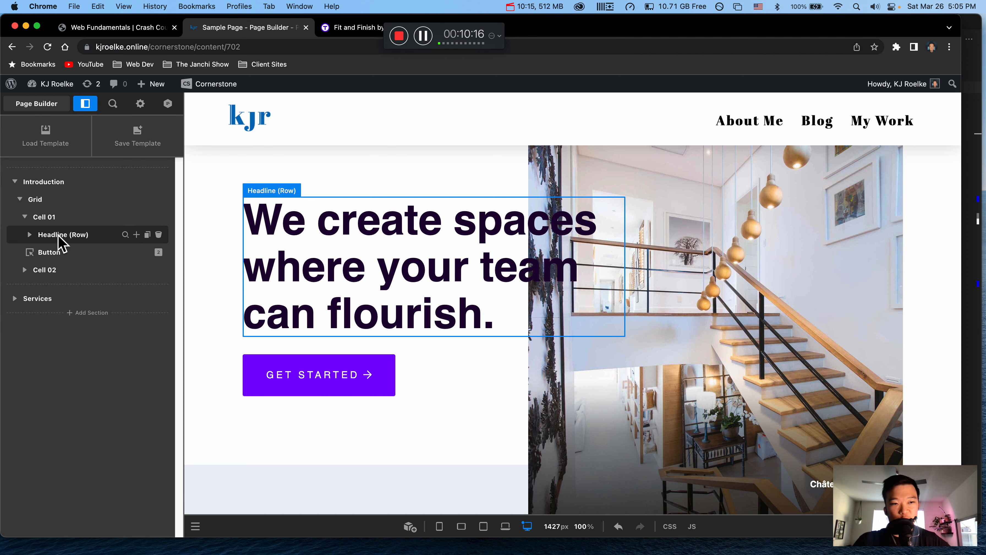
pyautogui.click(59, 237)
pyautogui.click(30, 235)
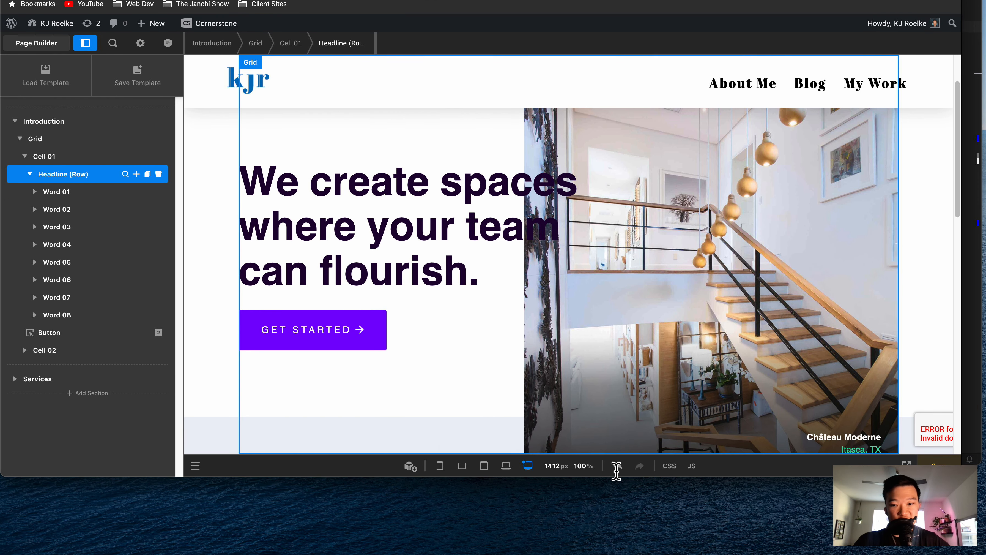
# - View the Page CSS and Global CSS editors, and close them
pyautogui.click(670, 466)
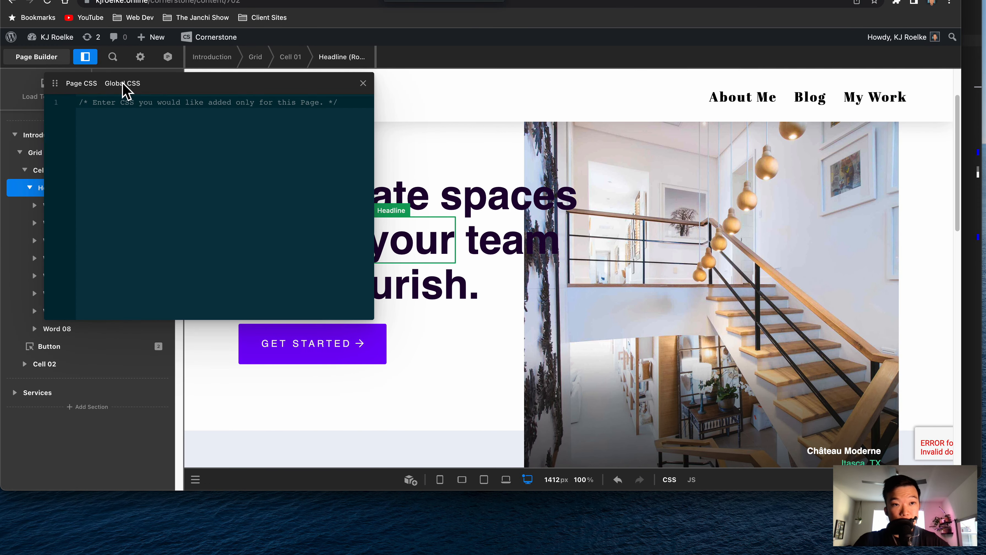
pyautogui.click(123, 82)
pyautogui.click(364, 91)
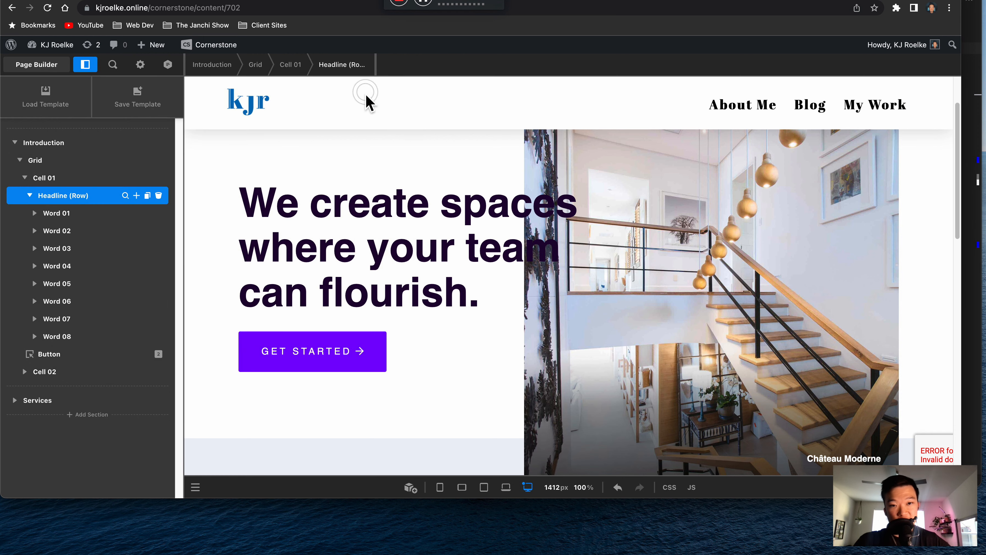
# - Inspect the Effects settings of the hero's "We" headline, including its scroll entrance, exit, offset and transition
pyautogui.click(268, 204)
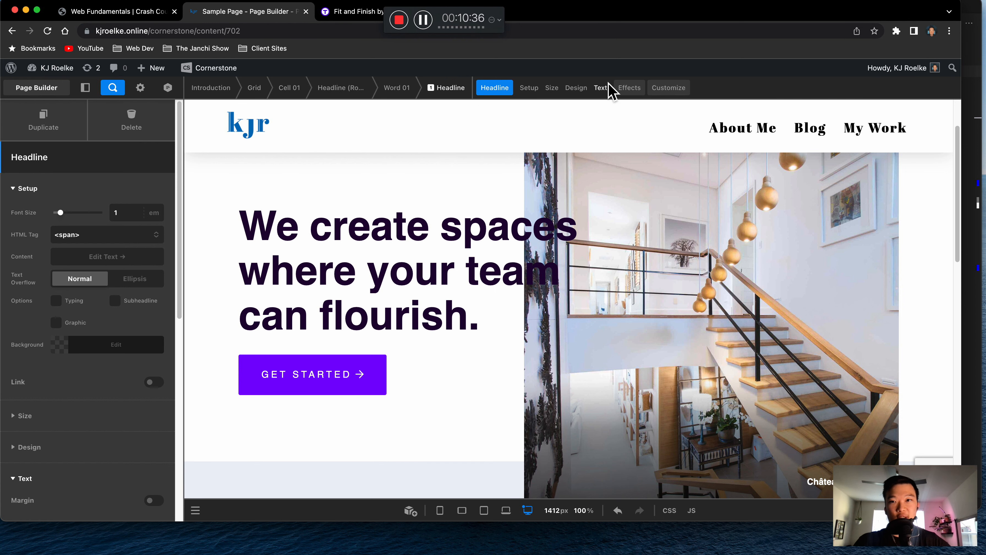
pyautogui.click(628, 86)
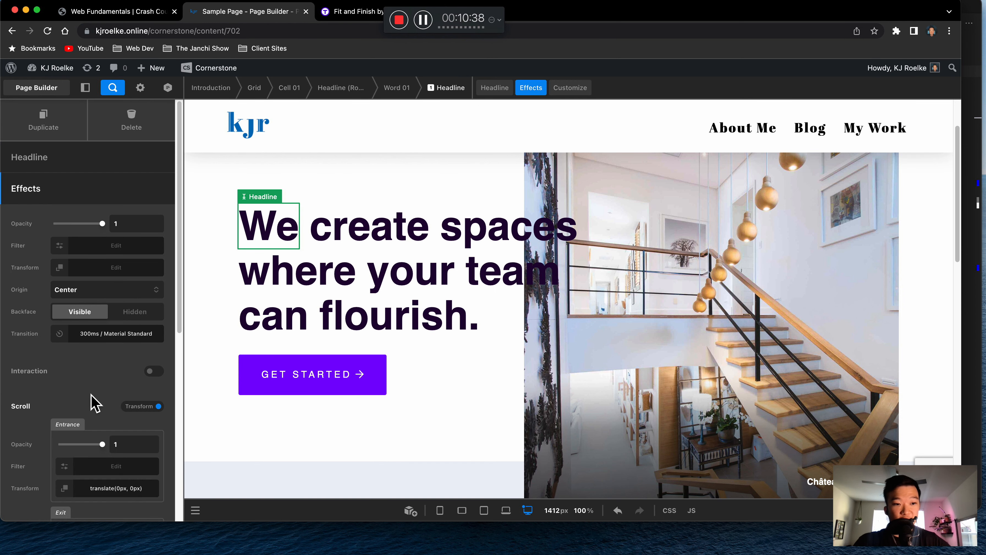
pyautogui.scroll(-3, 98, 388)
pyautogui.scroll(-2, 124, 443)
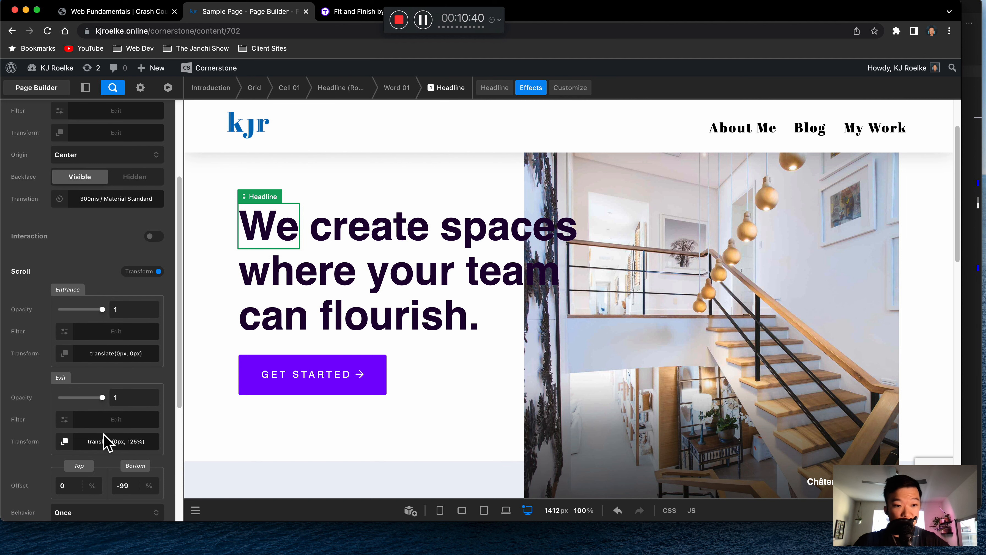
pyautogui.scroll(-3, 113, 462)
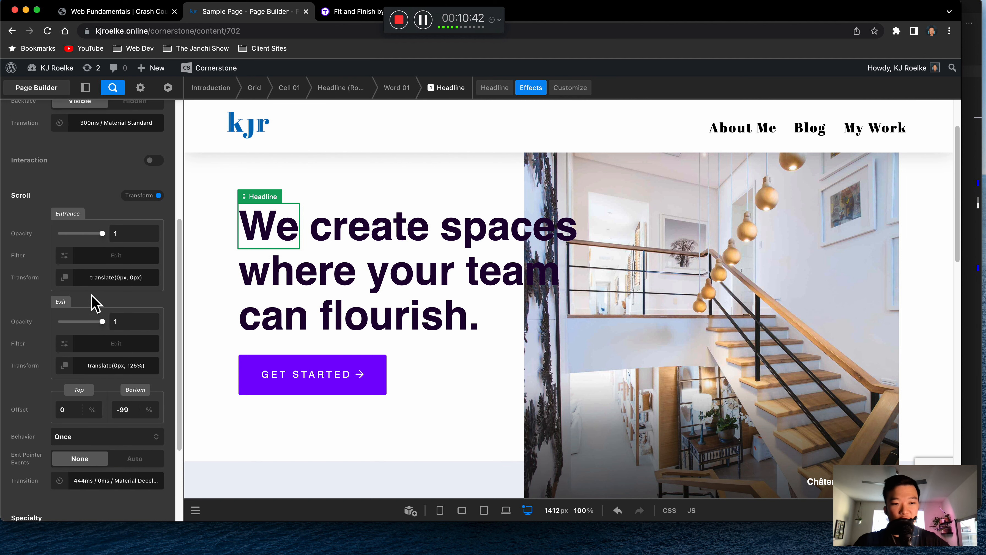
pyautogui.scroll(3, 116, 315)
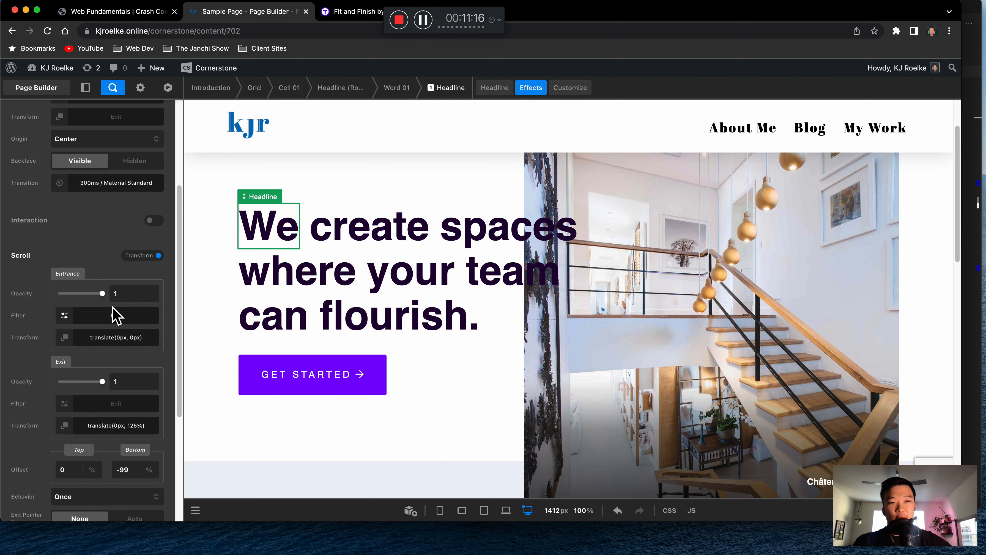
pyautogui.scroll(-5, 110, 237)
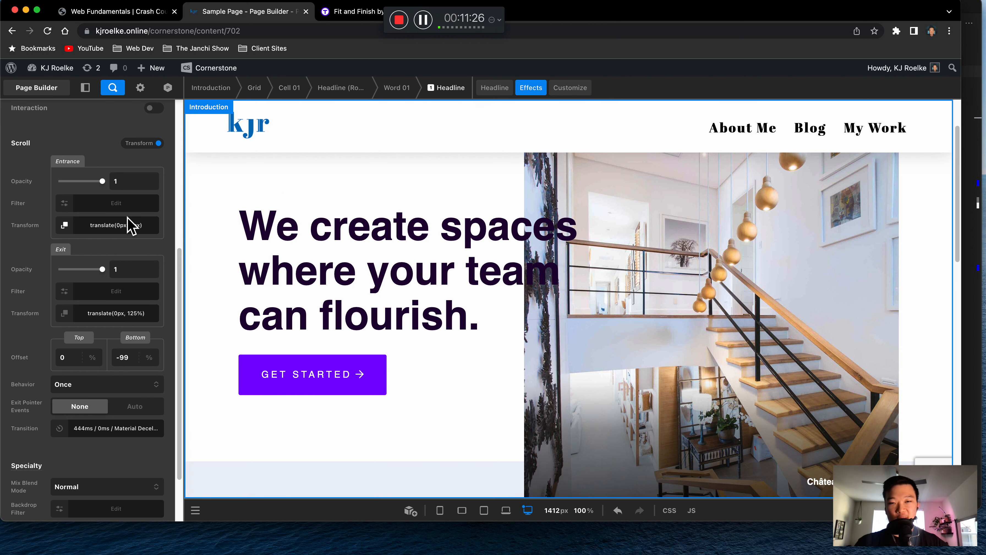
# - Examine how the hero headline behaves as the page scrolls in the preview
pyautogui.scroll(2, 379, 216)
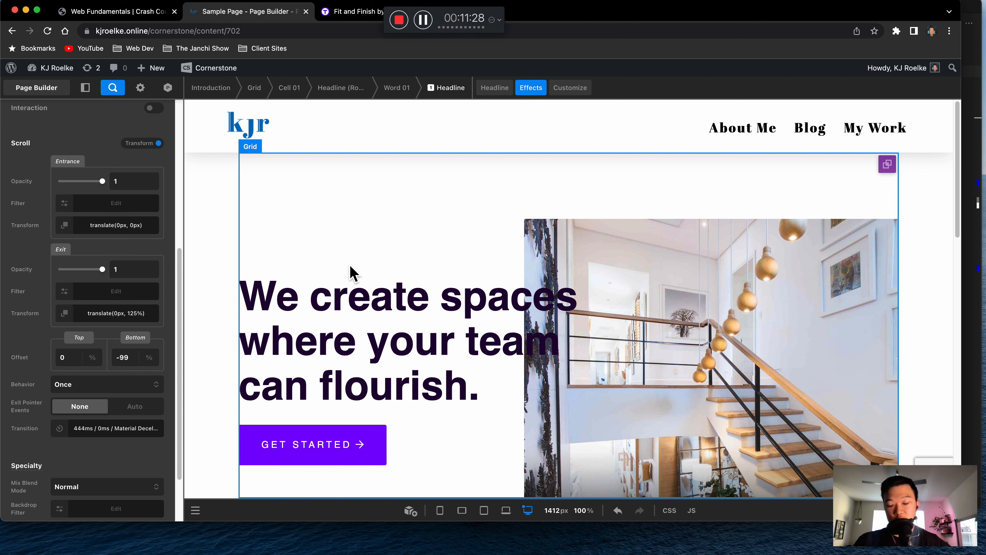
pyautogui.scroll(-1, 351, 256)
pyautogui.scroll(-3, 328, 295)
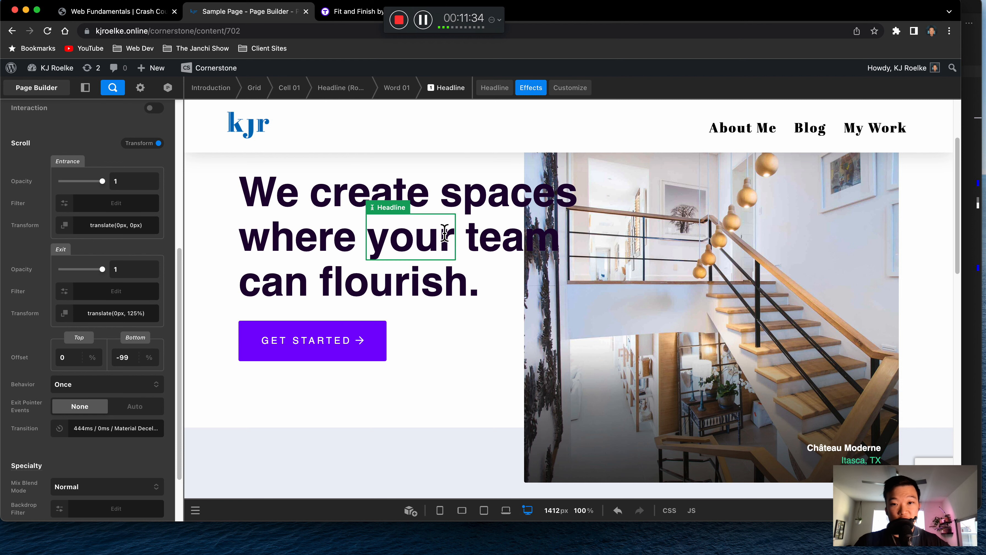
pyautogui.scroll(3, 504, 377)
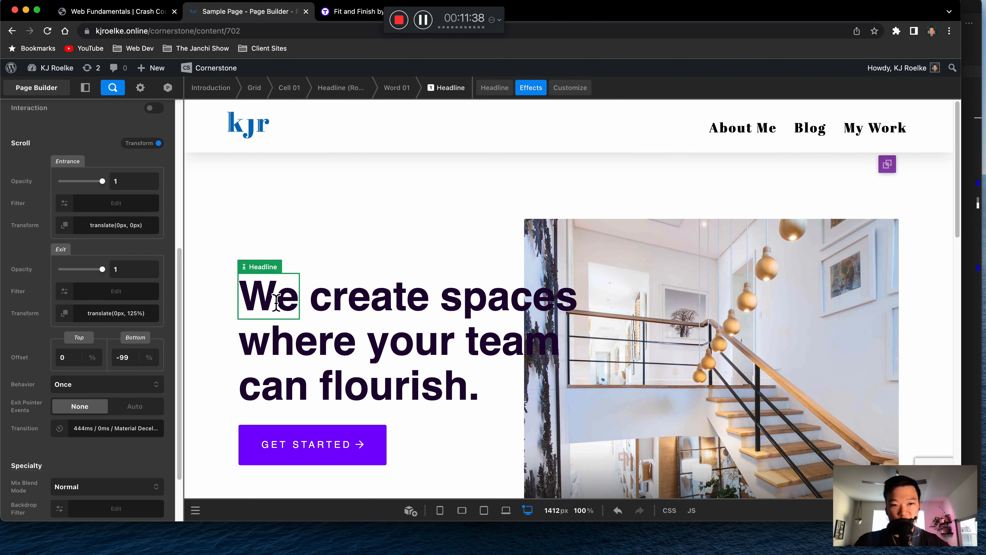
# - Replace the hero headline word "We" with "I"
pyautogui.scroll(3, 128, 260)
pyautogui.scroll(3, 129, 260)
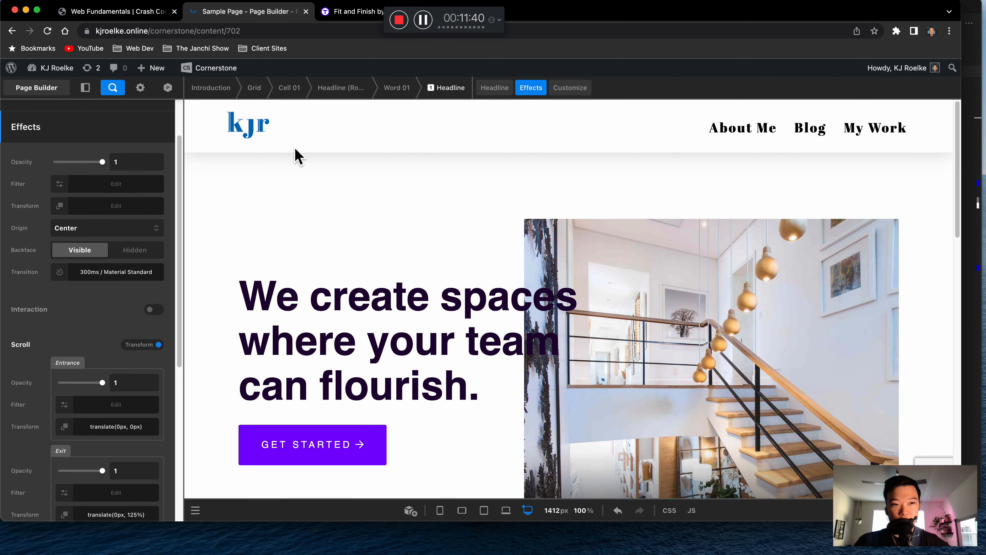
pyautogui.scroll(2, 79, 137)
pyautogui.click(73, 157)
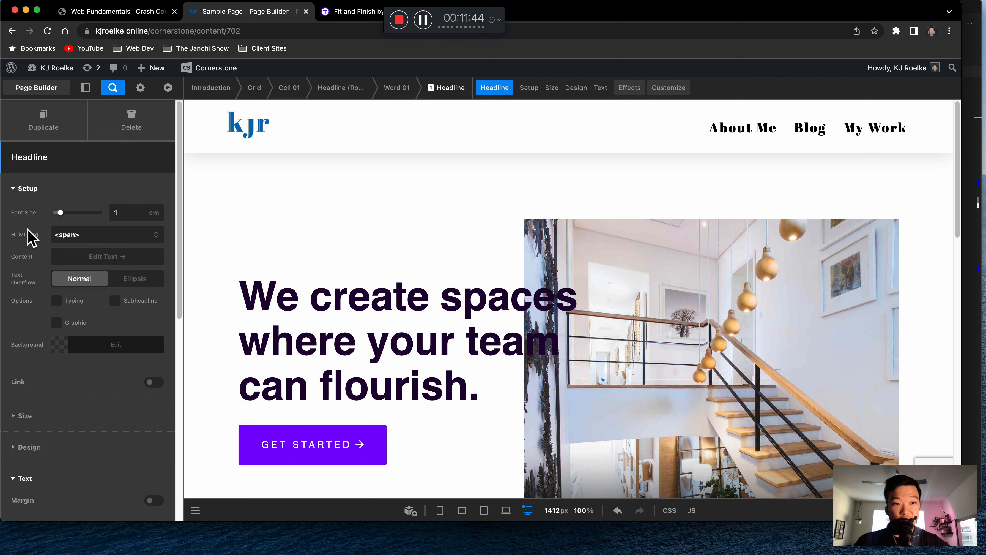
pyautogui.click(88, 257)
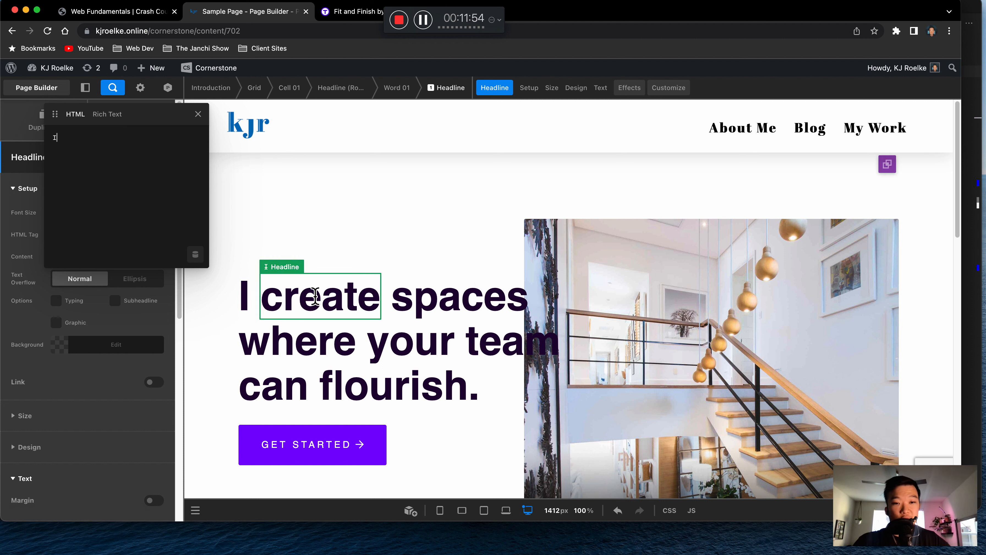
# - Replace the hero headline word "spaces" with "websites"
pyautogui.click(443, 298)
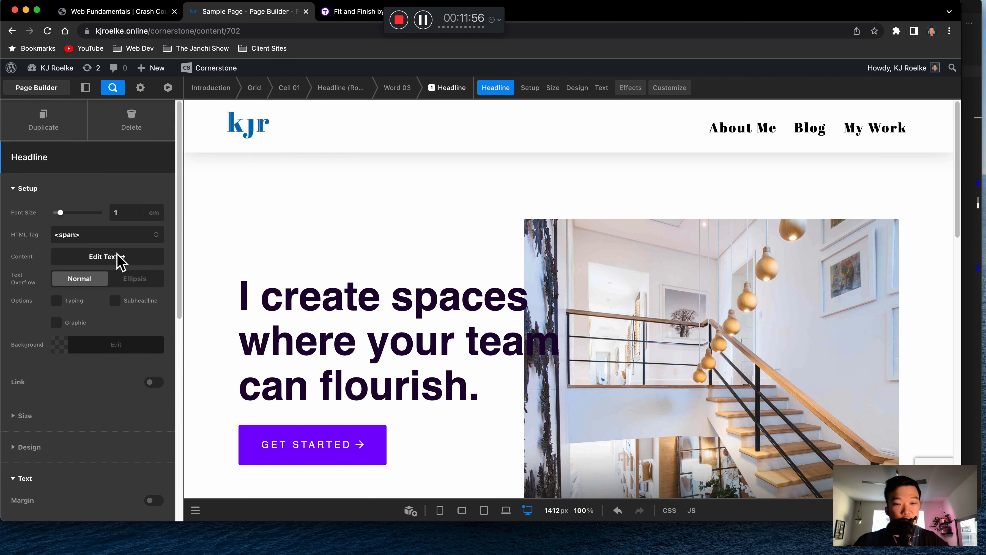
pyautogui.click(72, 257)
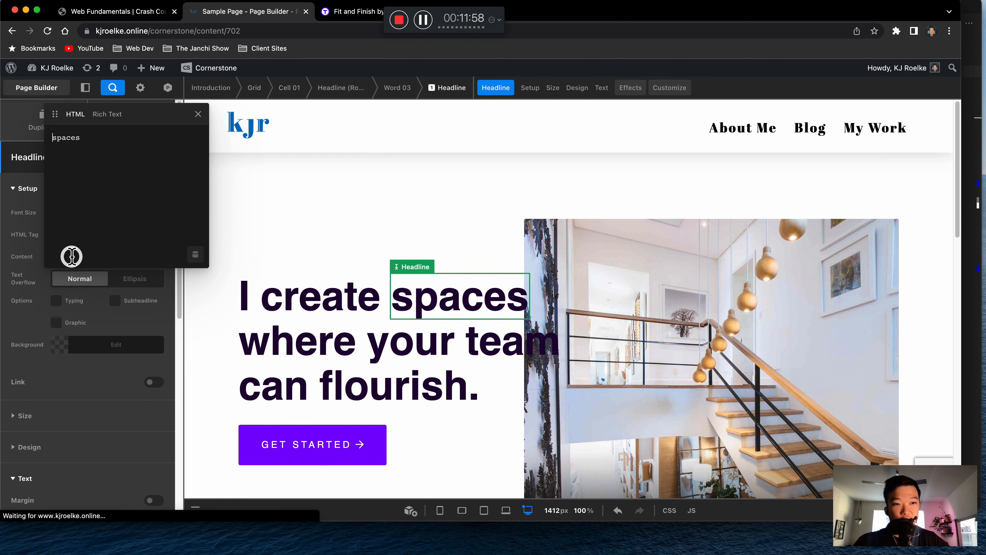
pyautogui.doubleClick(92, 214)
pyautogui.write('web')
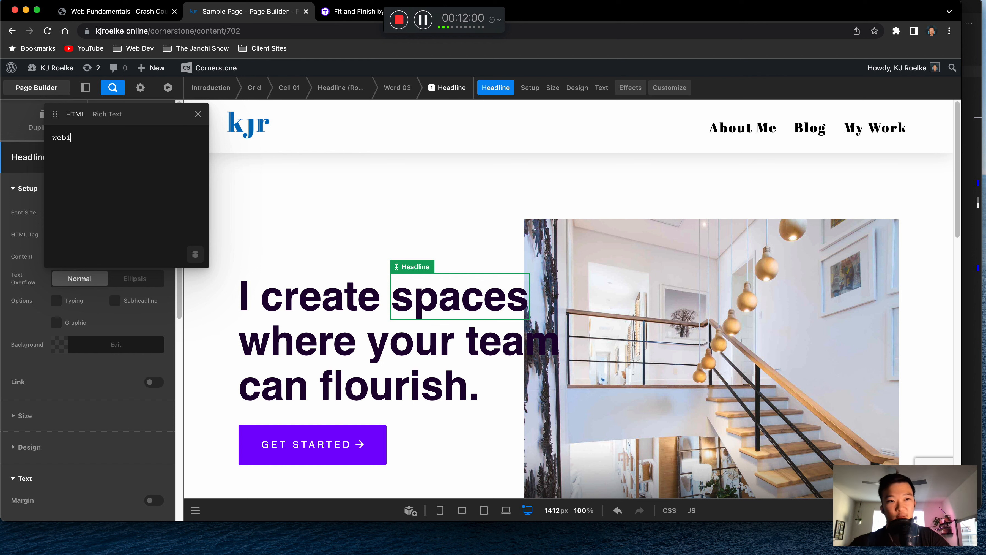
pyautogui.write('sites')
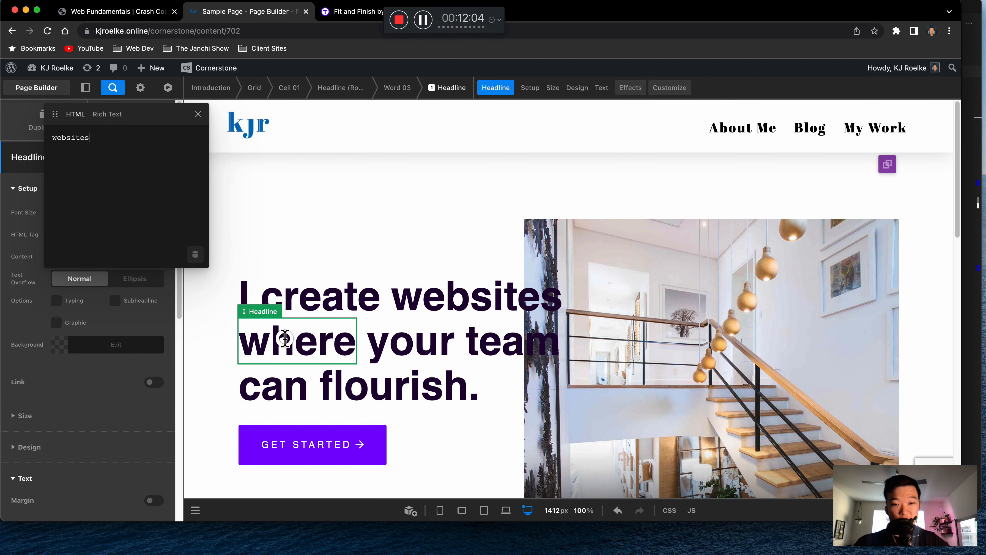
# - Replace the hero headline word "where" with "that"
pyautogui.click(283, 335)
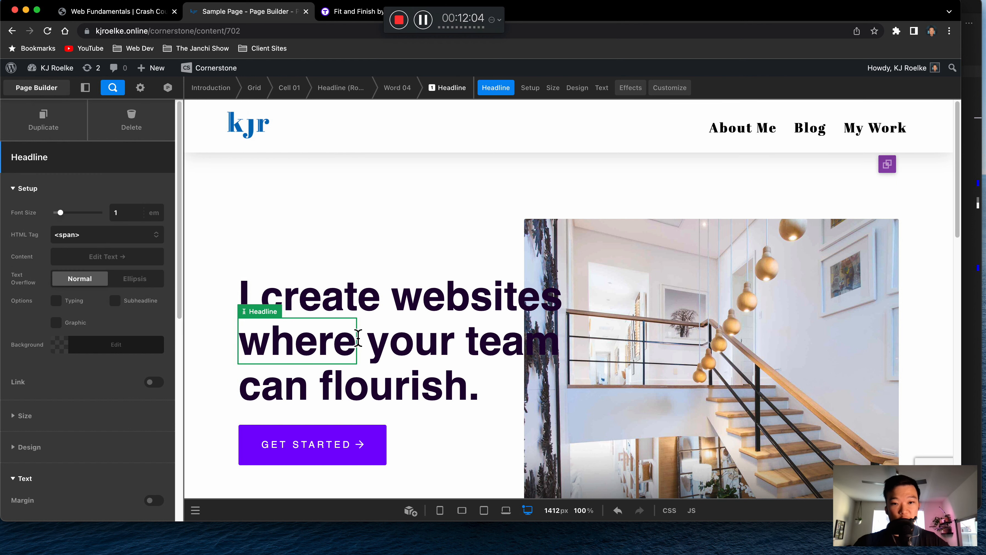
pyautogui.click(112, 257)
pyautogui.press('super+a')
pyautogui.write('that')
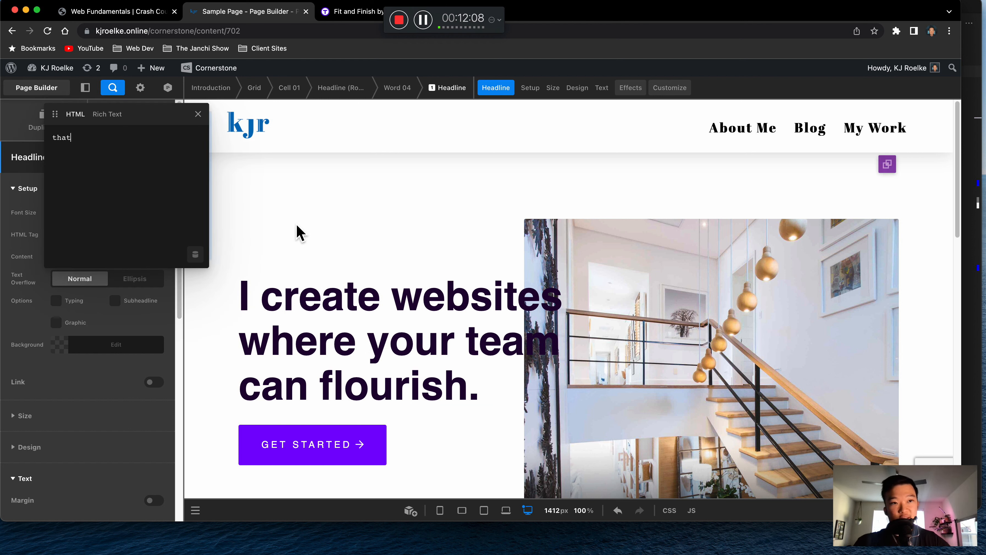
# - Replace the hero headline word "your" with "people"
pyautogui.click(382, 338)
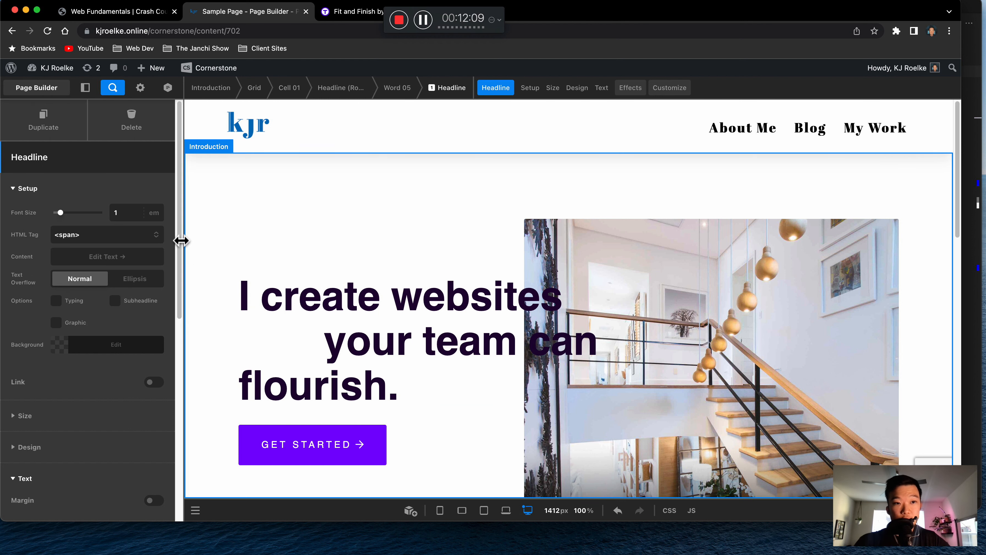
pyautogui.click(123, 257)
pyautogui.press('super+a')
pyautogui.write('peopl')
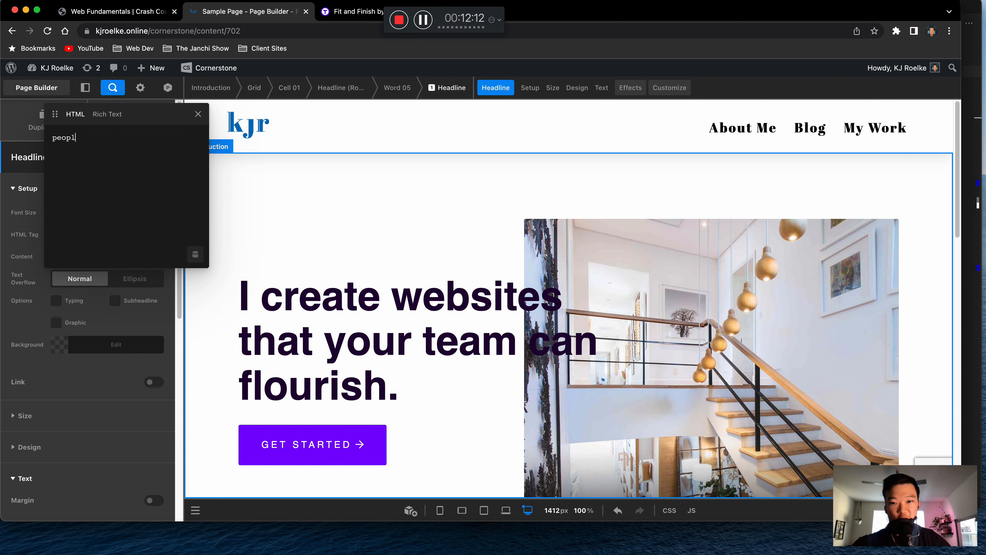
pyautogui.write('e')
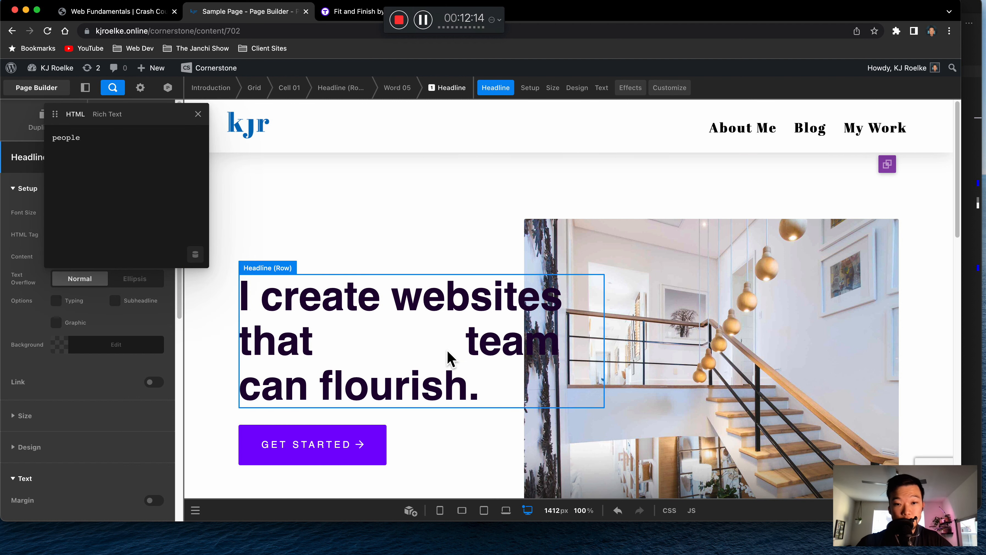
# - Replace the hero headline word "team" with "love"
pyautogui.click(518, 344)
pyautogui.click(94, 257)
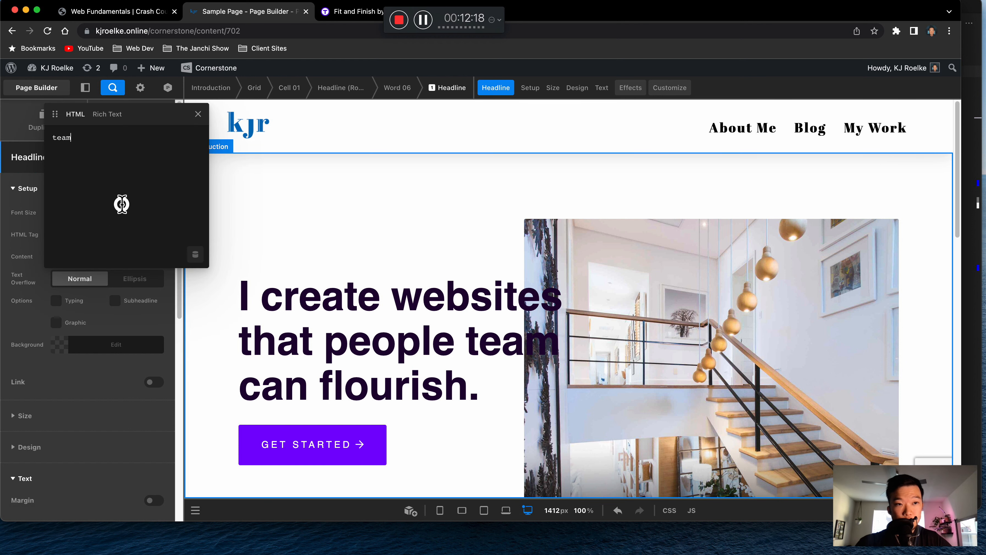
pyautogui.press('super+a')
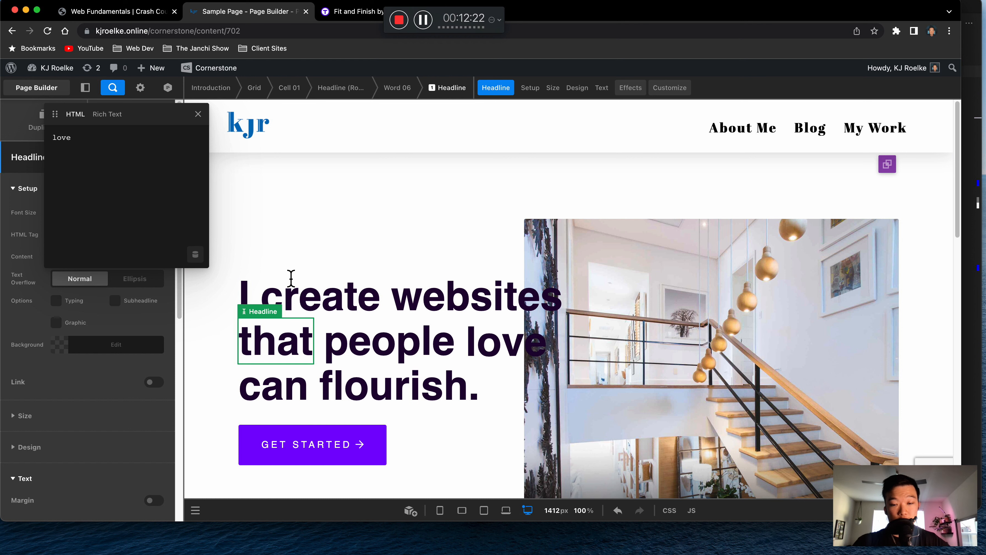
# - Replace the hero headline word "can" with "to"
pyautogui.scroll(-2, 289, 283)
pyautogui.click(260, 344)
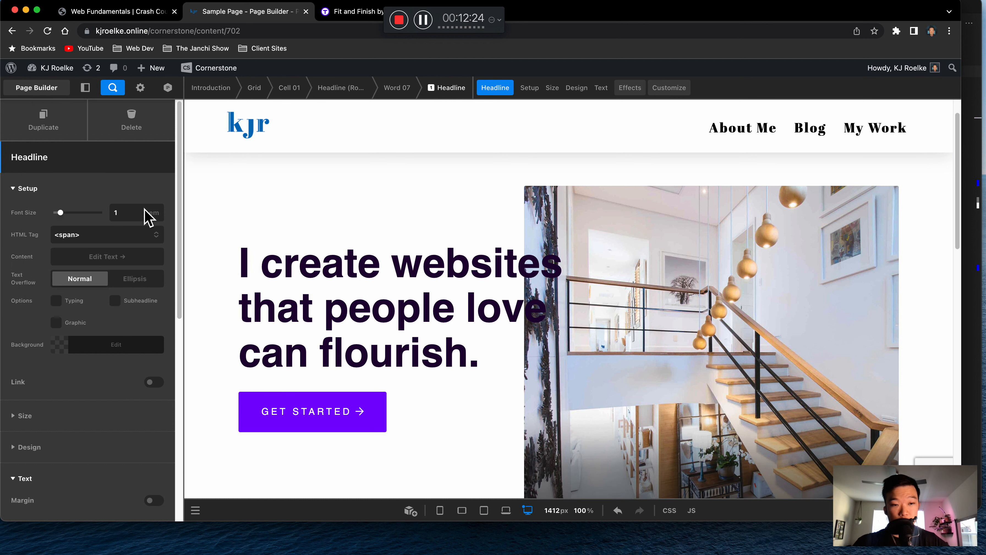
pyautogui.click(107, 256)
pyautogui.press('super+a')
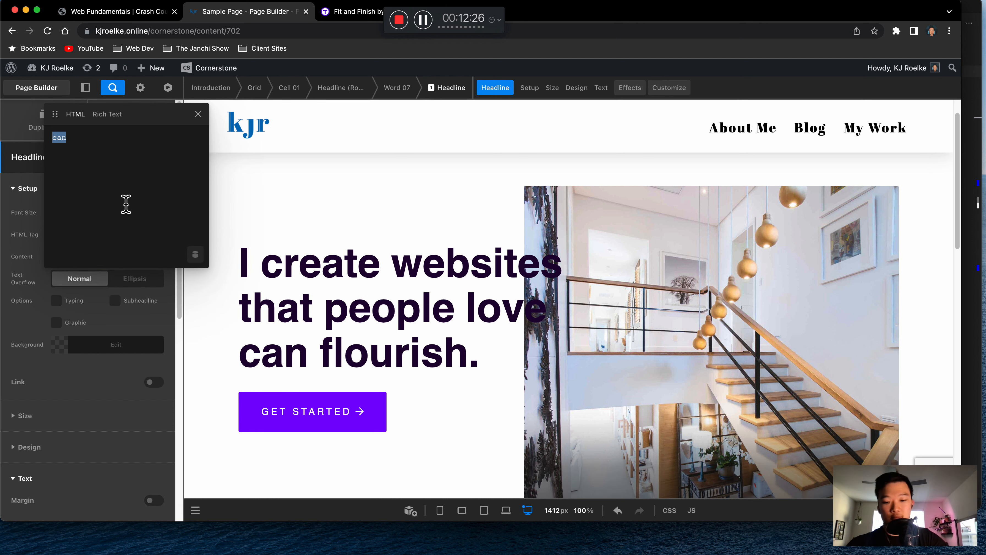
pyautogui.write('to')
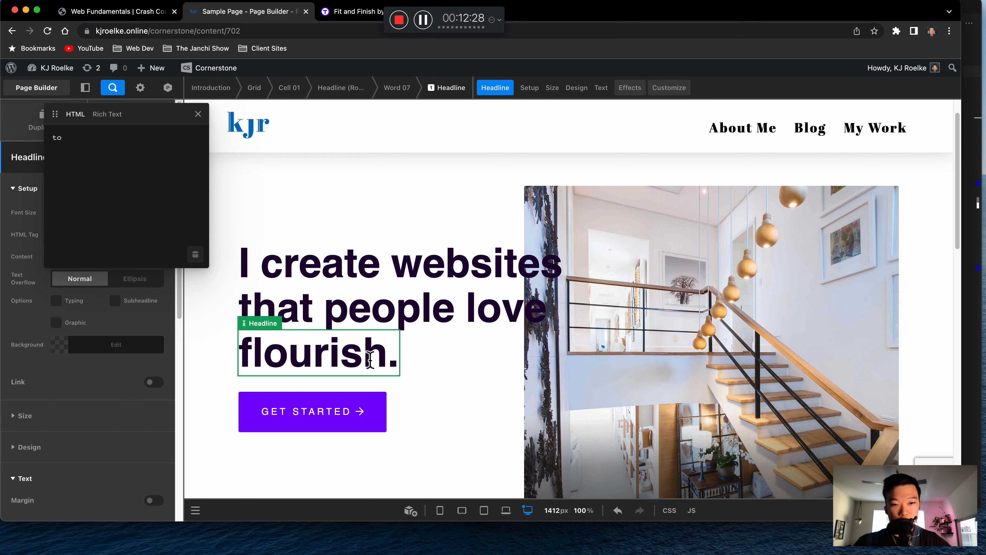
# - Replace the final hero headline word "flourish." with "use."
pyautogui.click(283, 347)
pyautogui.click(124, 256)
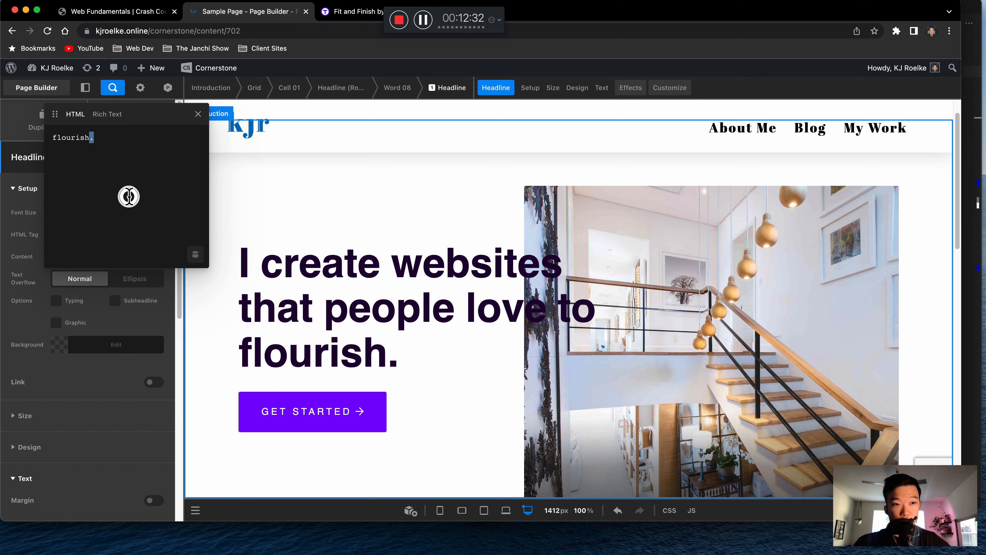
pyautogui.write('use.')
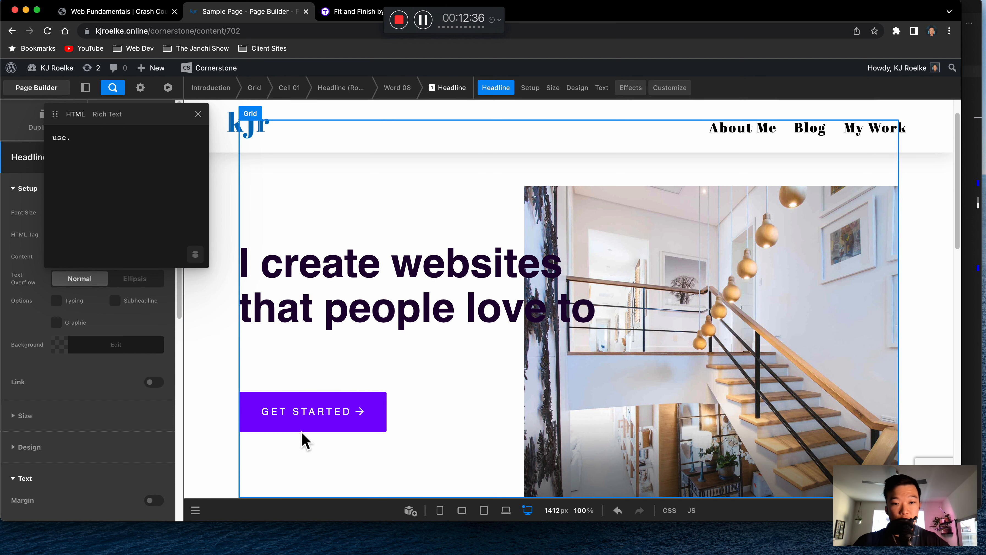
# - Set the base background of the hero's Get Started button to the Brand Secondary color
pyautogui.click(296, 415)
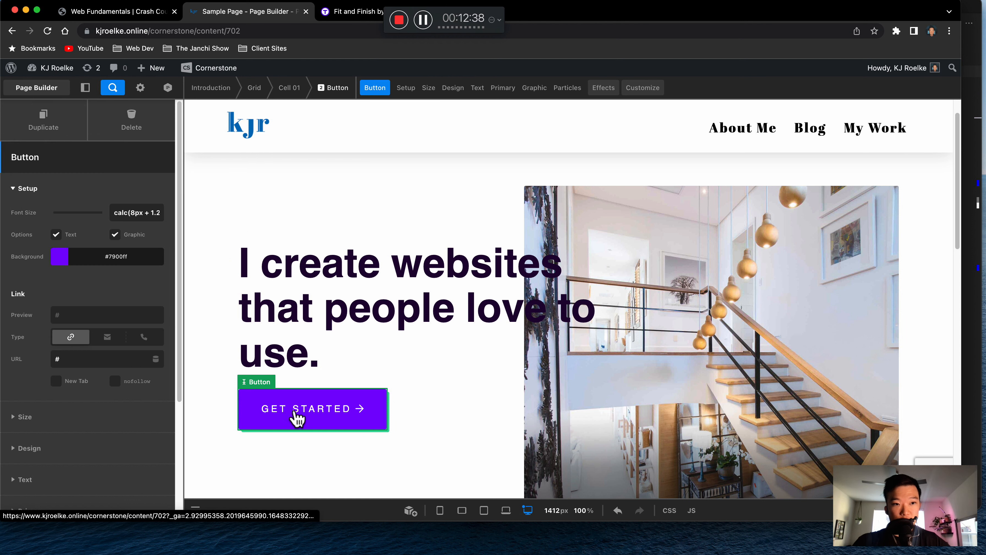
pyautogui.click(102, 257)
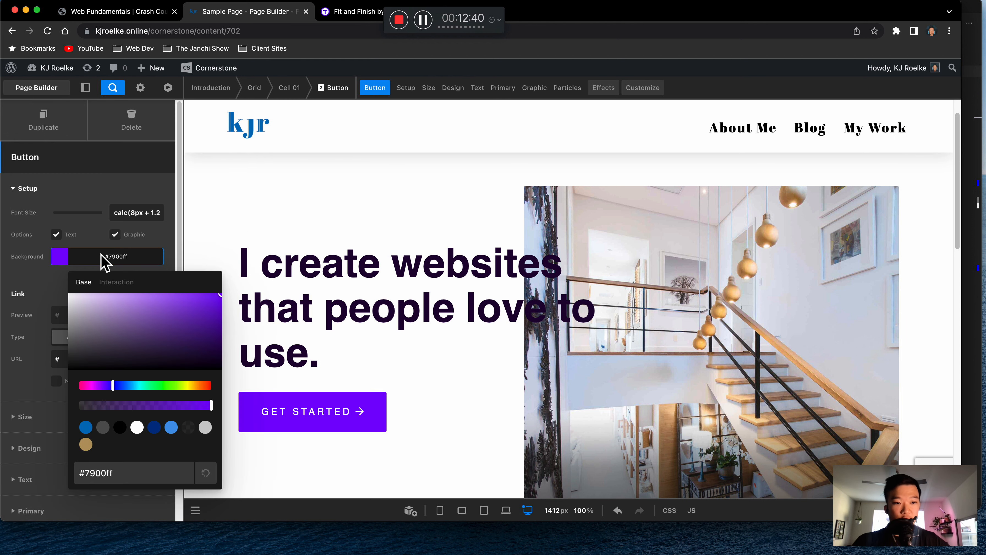
pyautogui.click(155, 428)
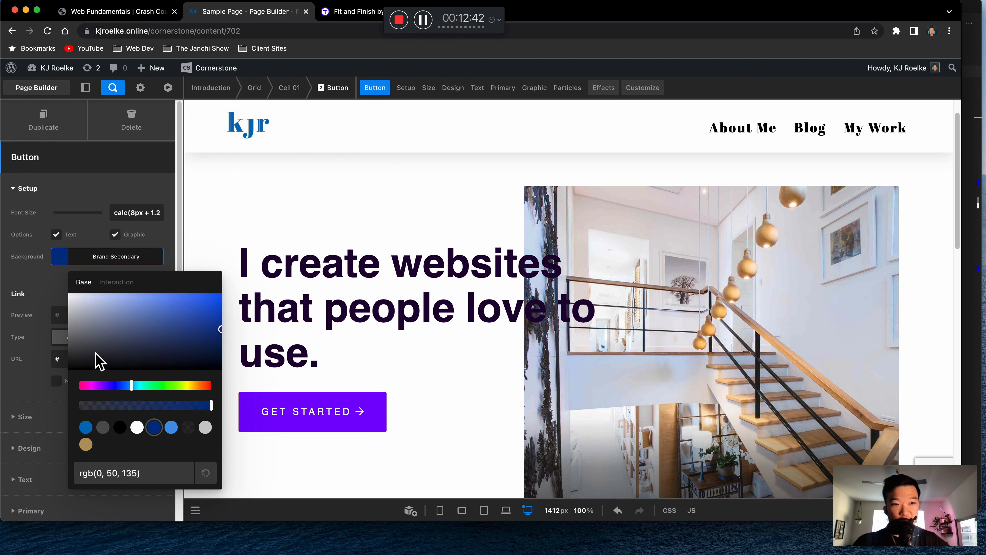
pyautogui.click(58, 297)
# - Set the link URL of the Get Started button to "/"
pyautogui.scroll(-5, 78, 304)
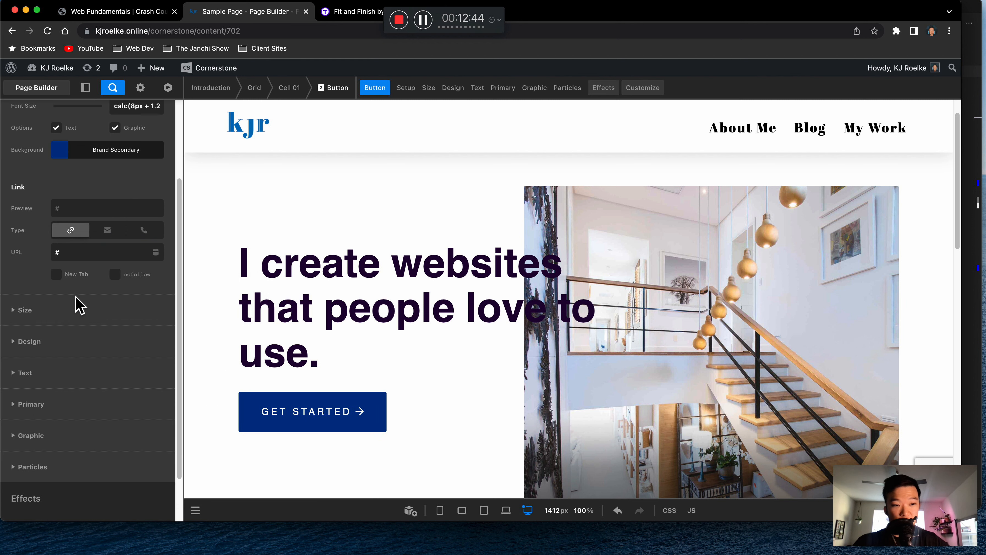
pyautogui.scroll(4, 77, 301)
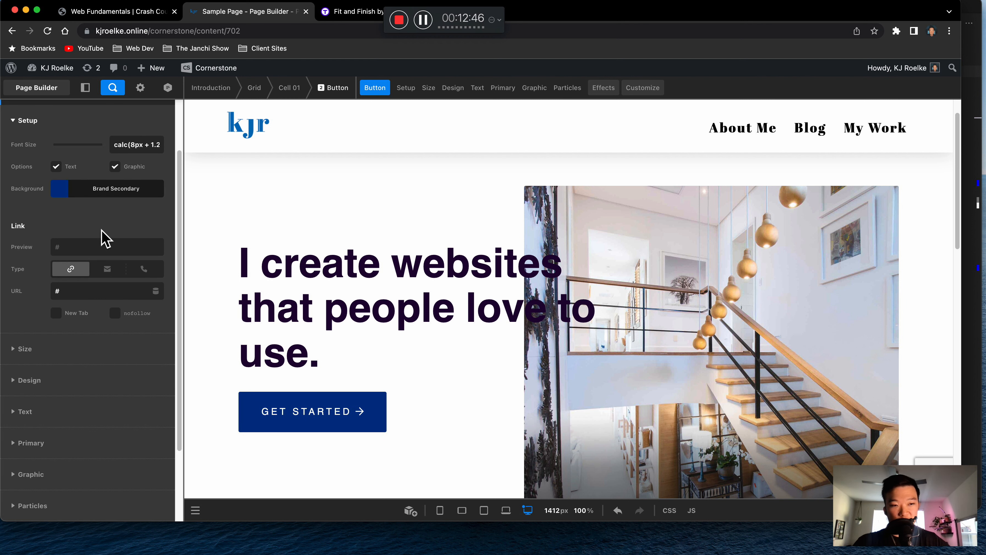
pyautogui.click(79, 291)
pyautogui.press('BackSpace')
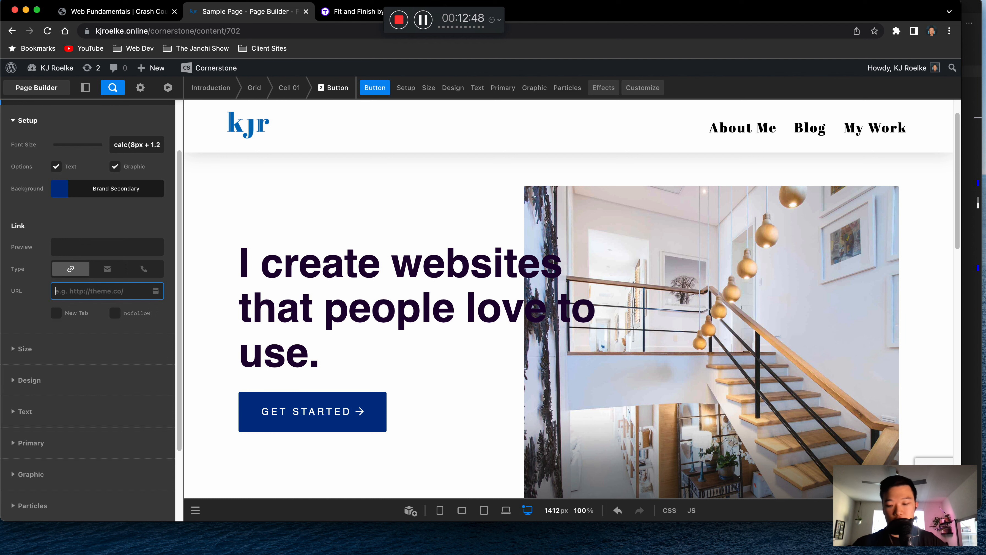
# - Examine the size, flexbox, margin and padding settings of the Get Started button
pyautogui.click(112, 339)
pyautogui.scroll(-3, 112, 339)
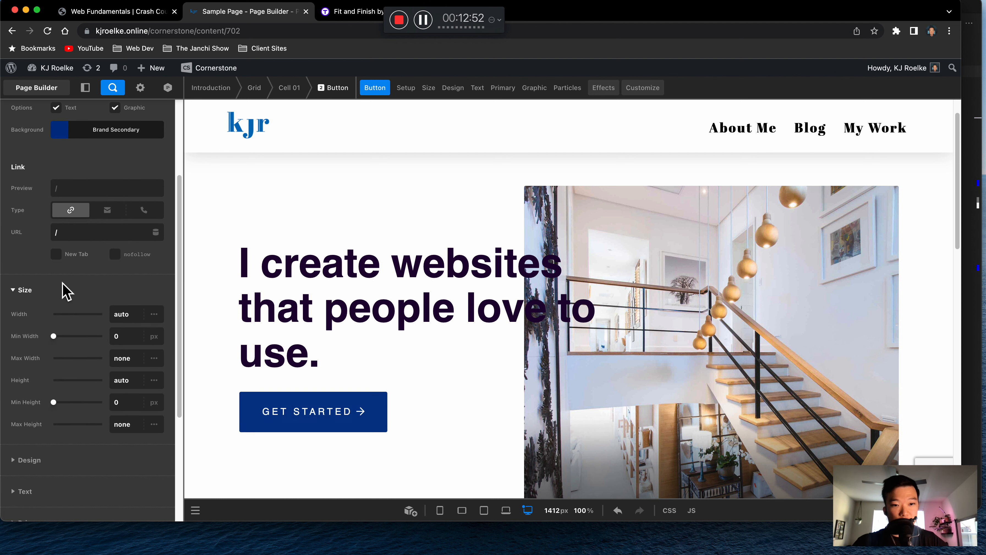
pyautogui.click(59, 290)
pyautogui.click(35, 322)
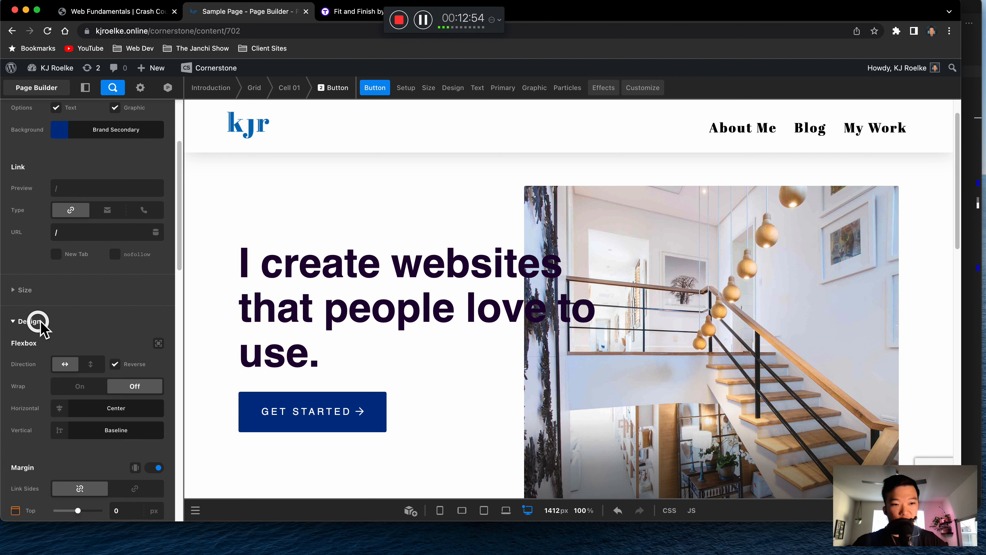
pyautogui.scroll(-2, 58, 332)
pyautogui.scroll(-7, 33, 218)
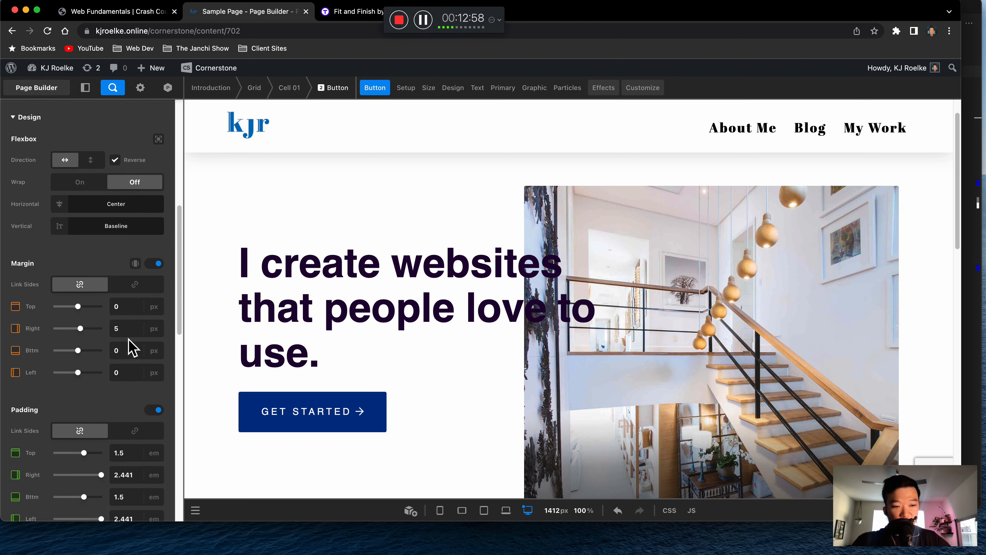
pyautogui.scroll(-4, 117, 330)
pyautogui.scroll(-4, 71, 270)
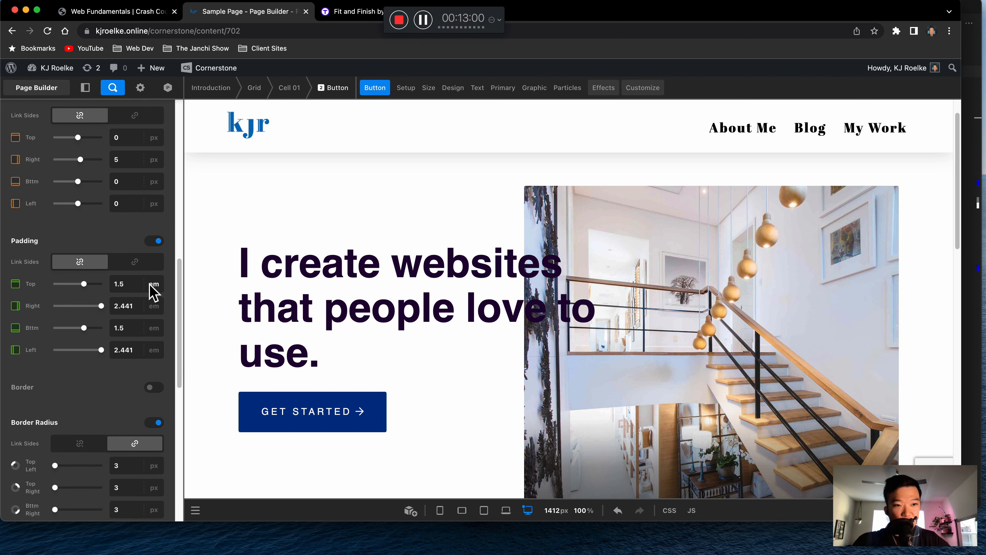
# - Set the linked border radius of the Get Started button to 10 px on all corners
pyautogui.scroll(-8, 123, 288)
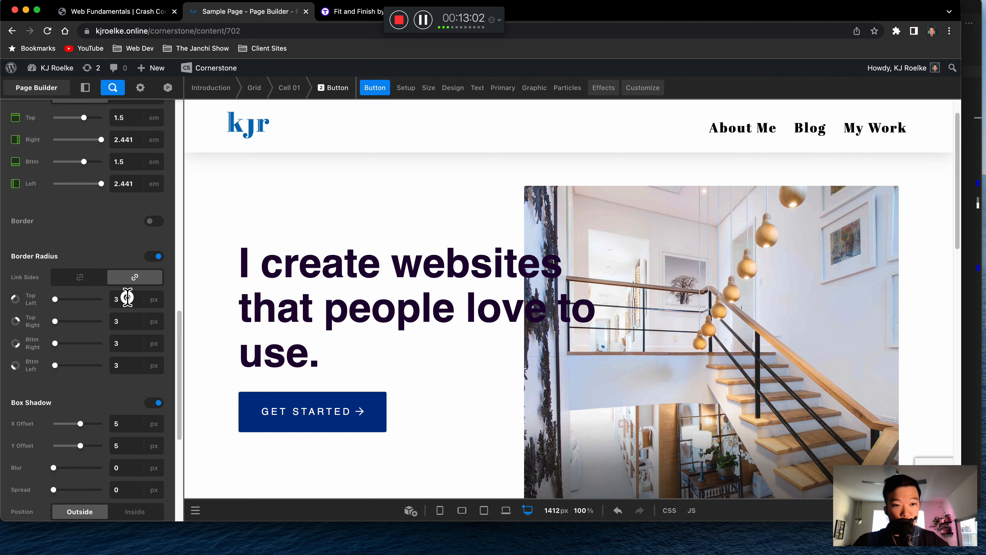
pyautogui.click(128, 298)
pyautogui.write('10')
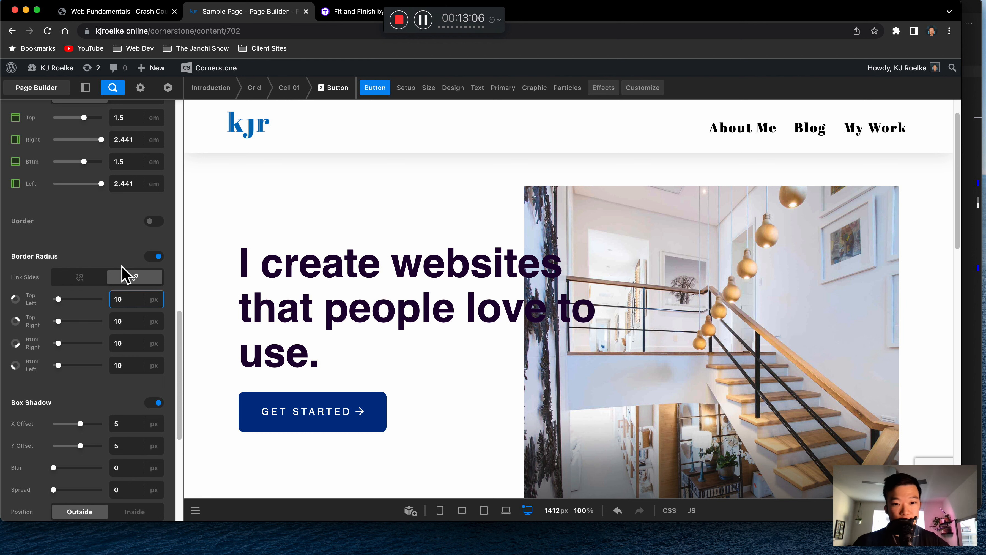
# - Set the interaction color of the Get Started button's box shadow to the light blue swatch, rgb(70, 151, 233)
pyautogui.scroll(-4, 97, 294)
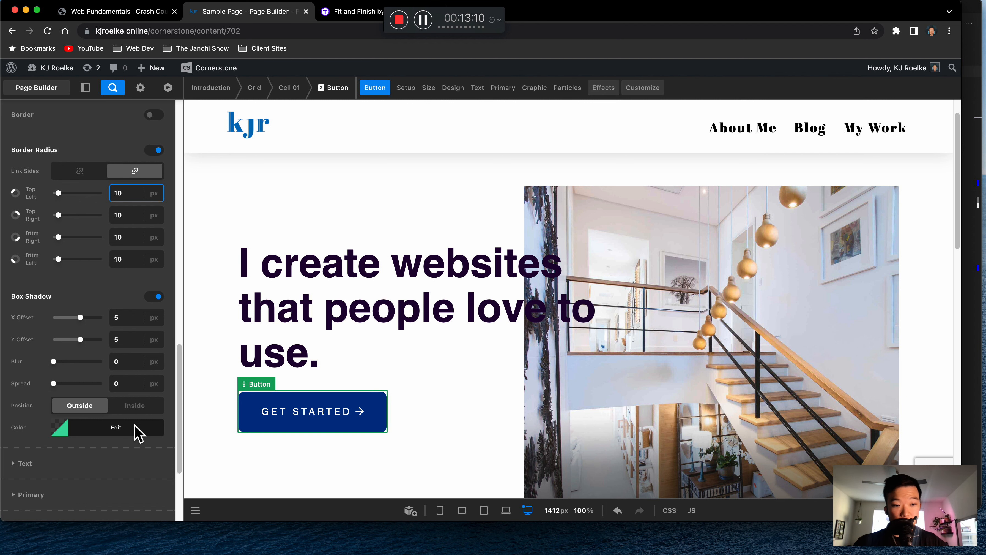
pyautogui.click(135, 425)
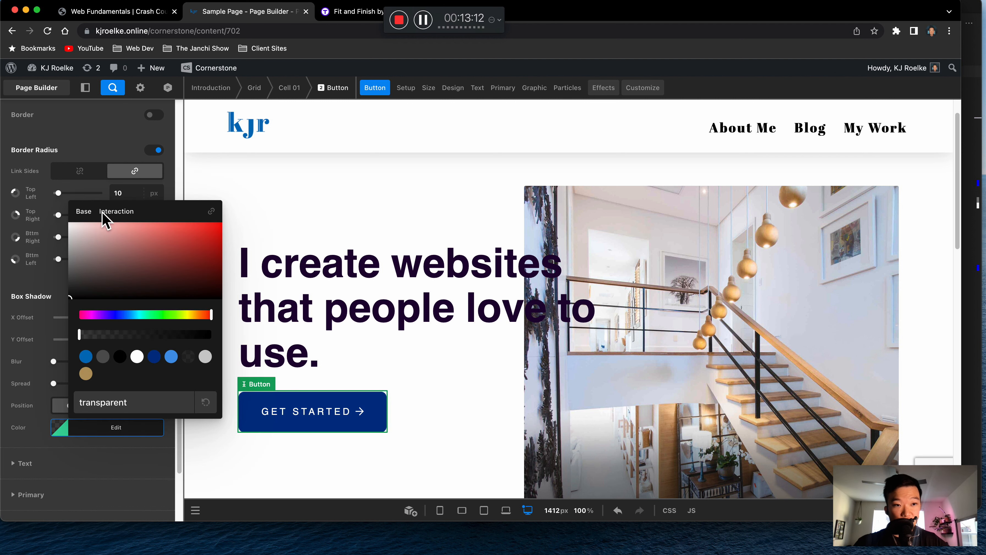
pyautogui.click(110, 212)
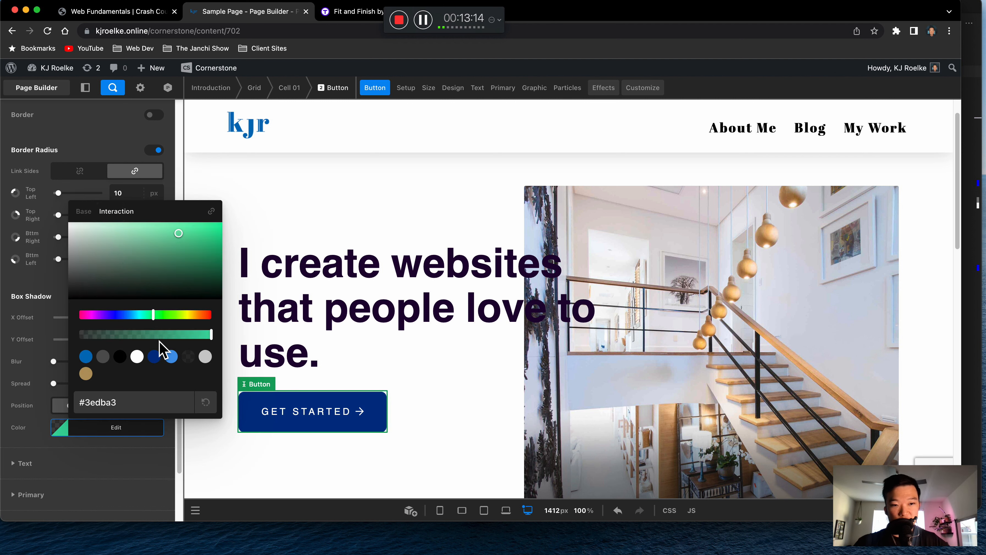
pyautogui.click(172, 356)
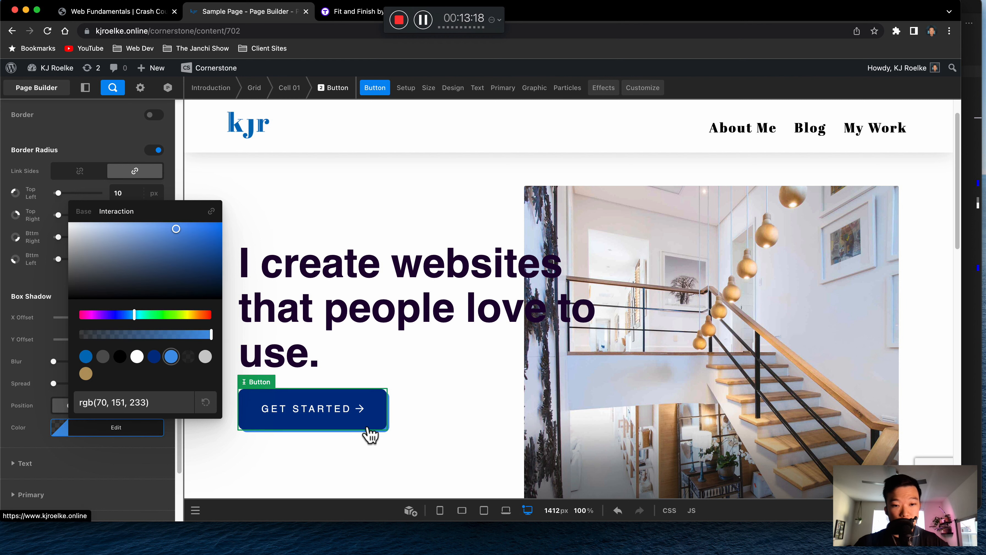
# - Replace the hero section's staircase image with headshot-v4.jpg from the media library
pyautogui.scroll(-3, 495, 352)
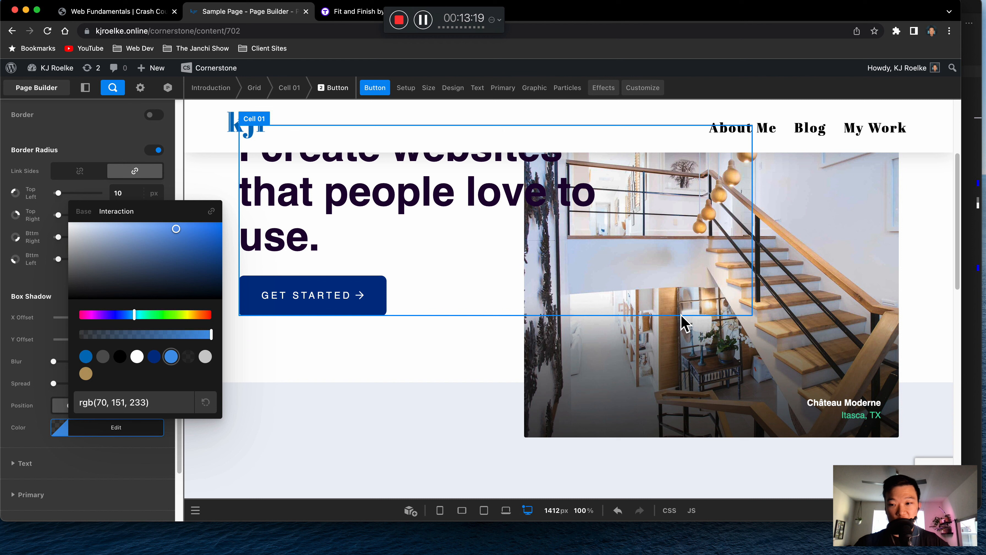
pyautogui.click(794, 337)
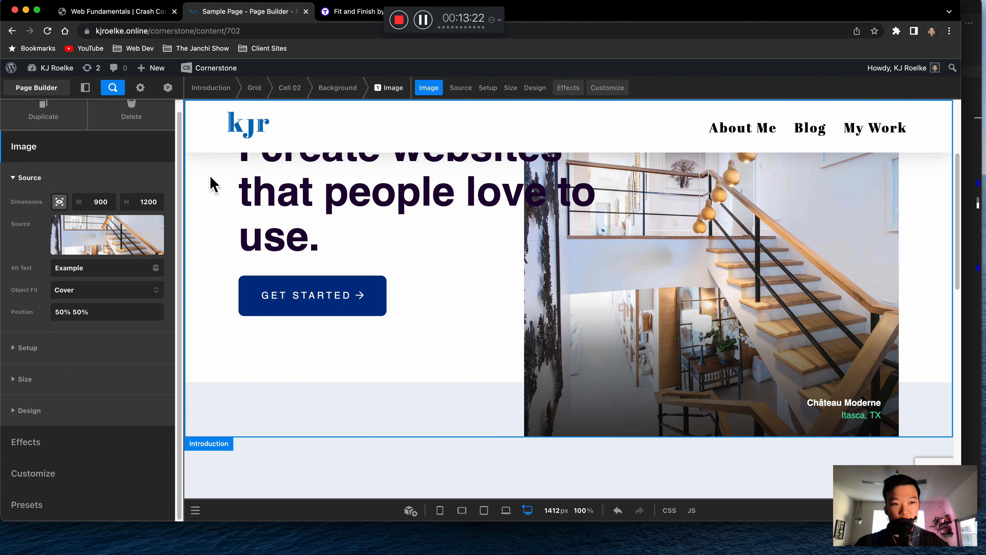
pyautogui.click(94, 249)
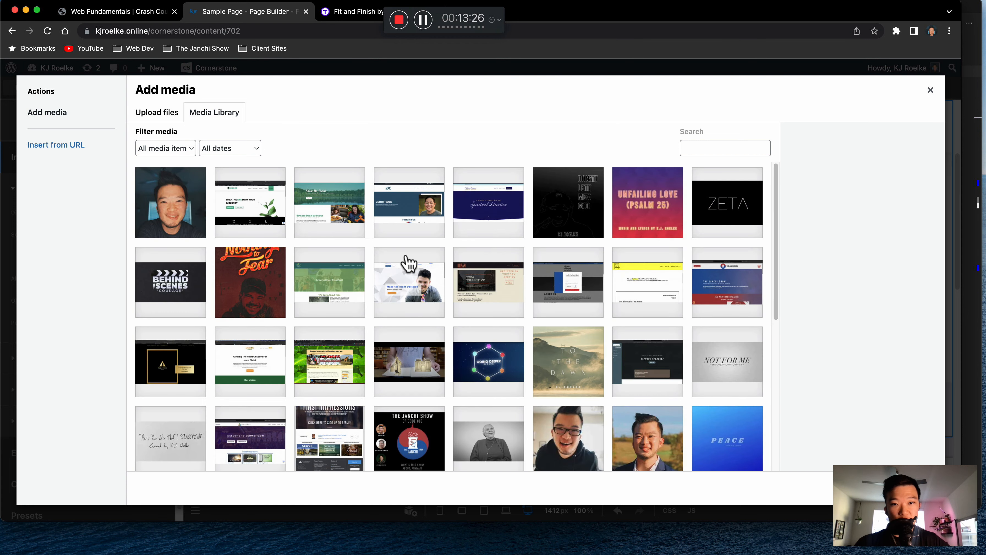
pyautogui.scroll(-3, 630, 334)
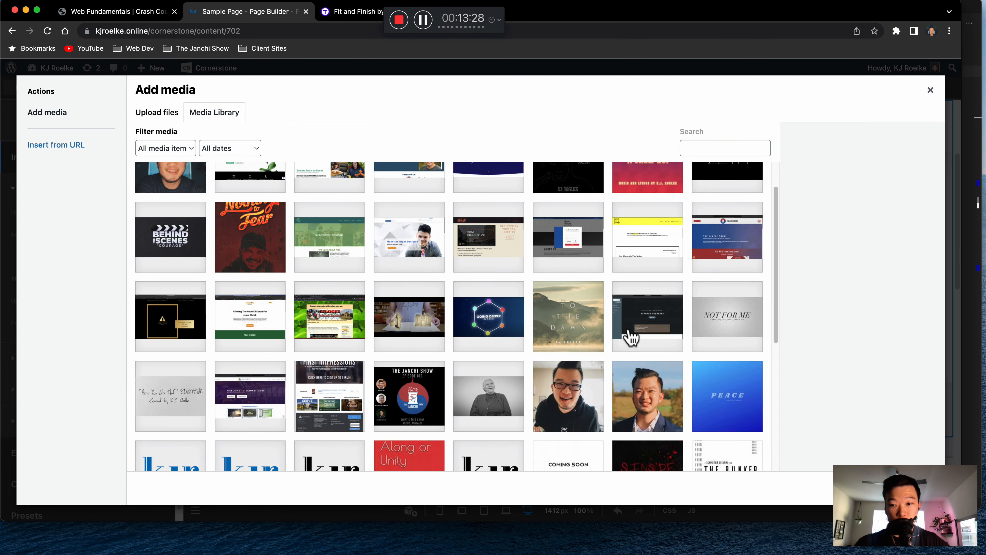
pyautogui.scroll(-6, 558, 311)
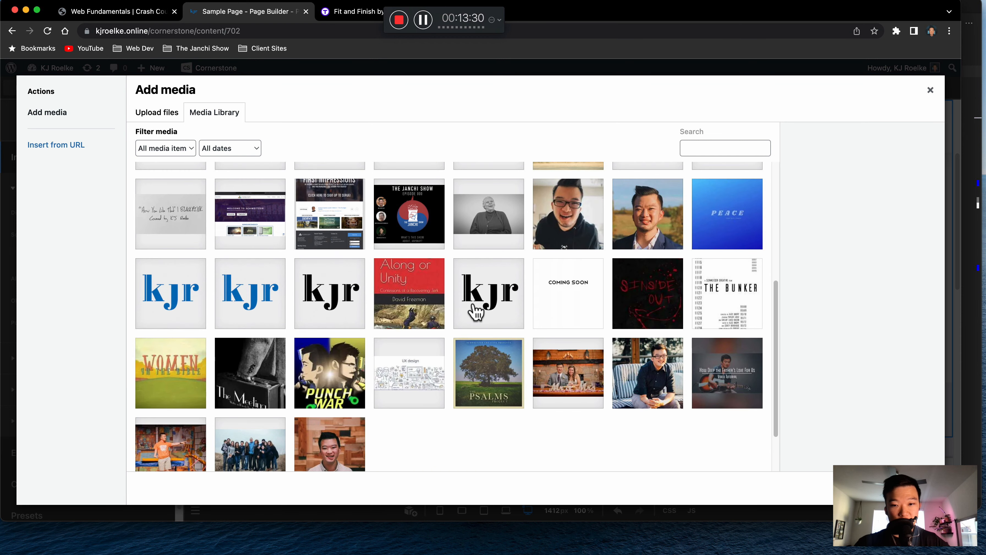
pyautogui.scroll(15, 379, 289)
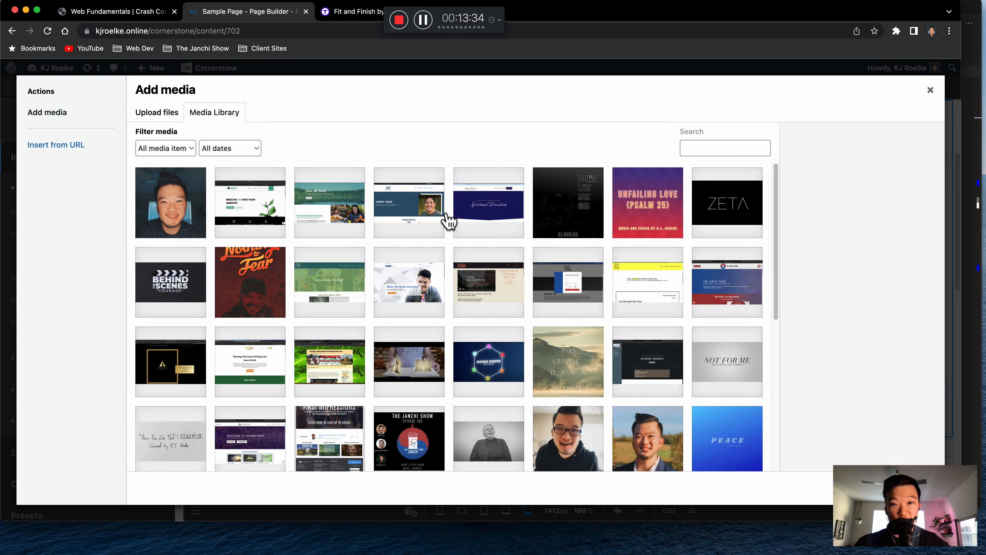
pyautogui.click(165, 202)
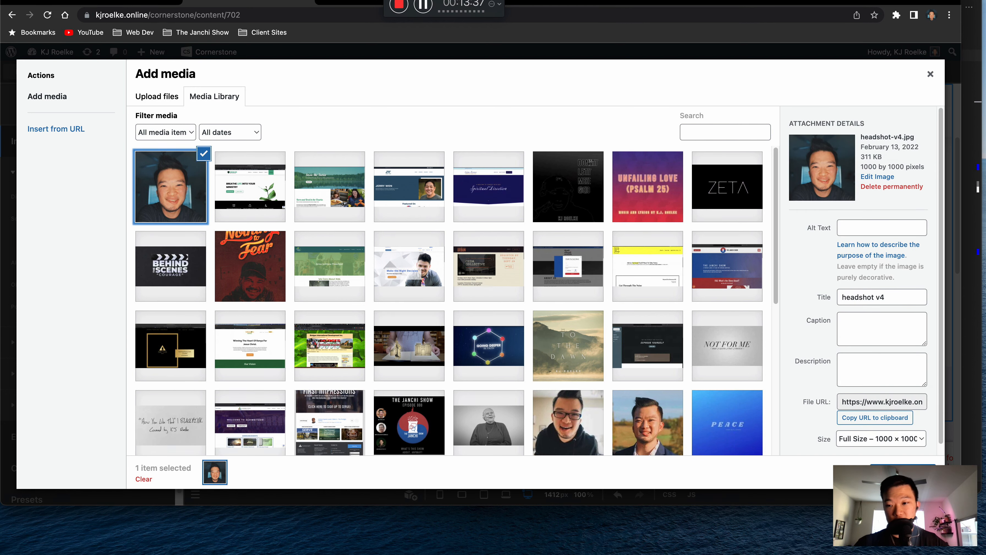
pyautogui.click(903, 488)
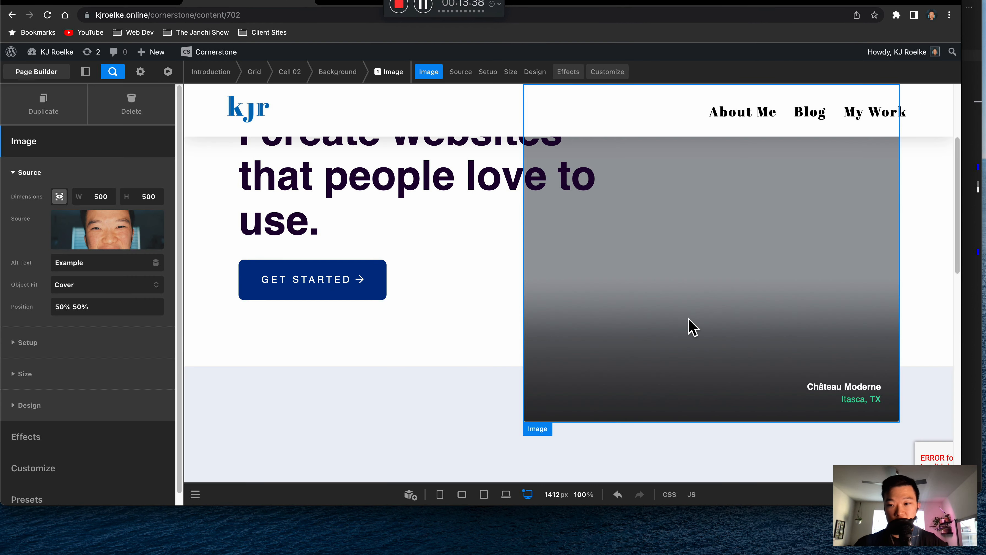
pyautogui.scroll(3, 501, 331)
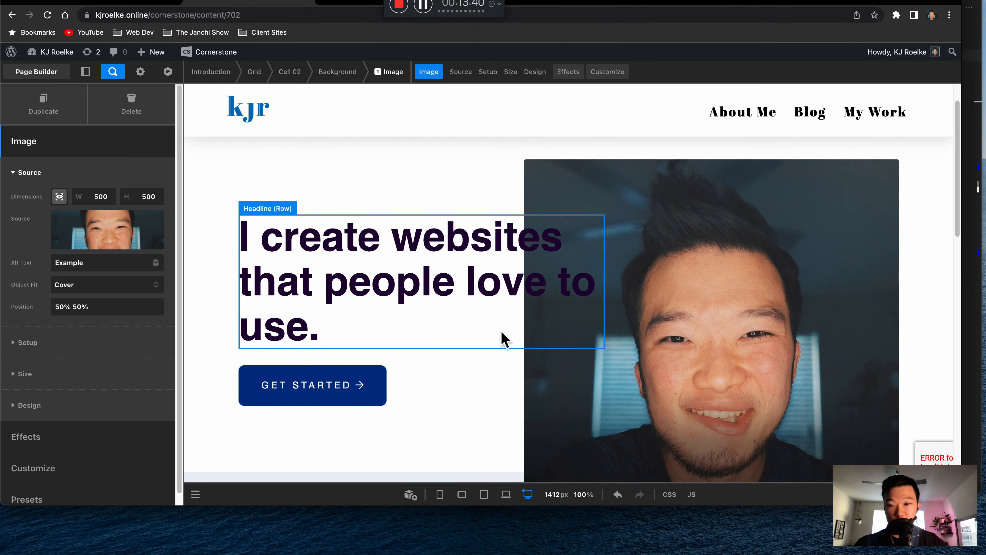
# - Set the text color of the word "I" in the hero headline to Brand Secondary, rgb(0, 50, 135)
pyautogui.scroll(-1, 502, 331)
pyautogui.scroll(-1, 503, 338)
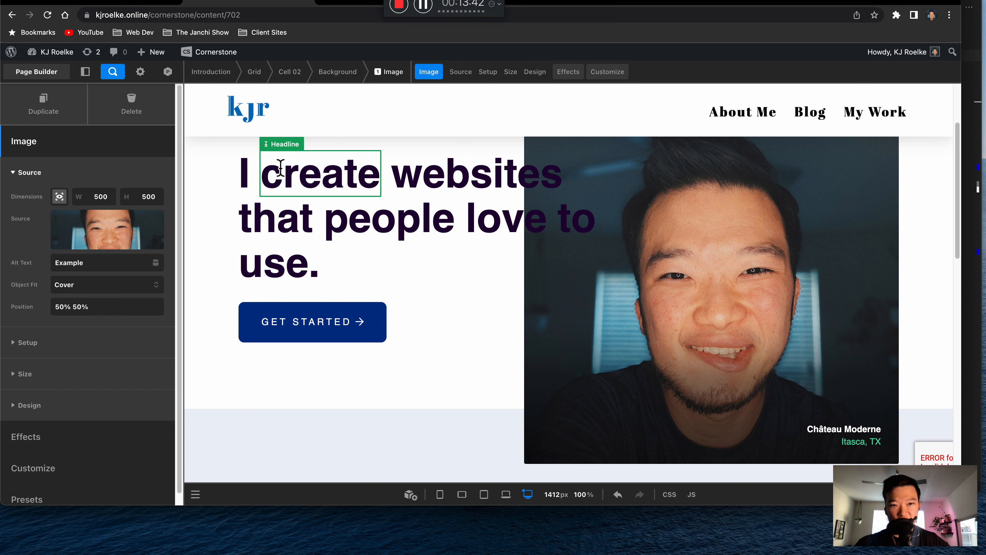
pyautogui.click(246, 173)
pyautogui.scroll(-10, 99, 303)
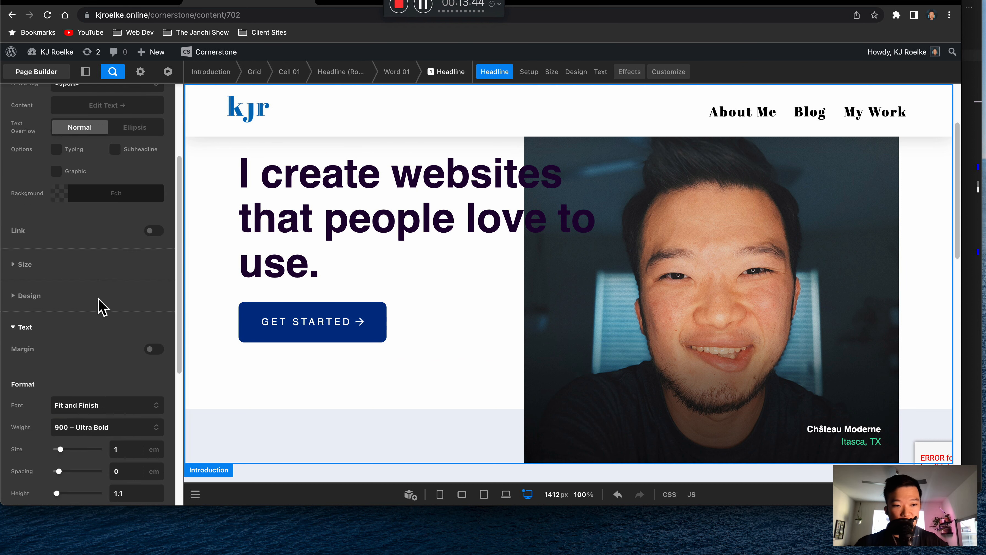
pyautogui.scroll(-2, 105, 310)
pyautogui.click(120, 360)
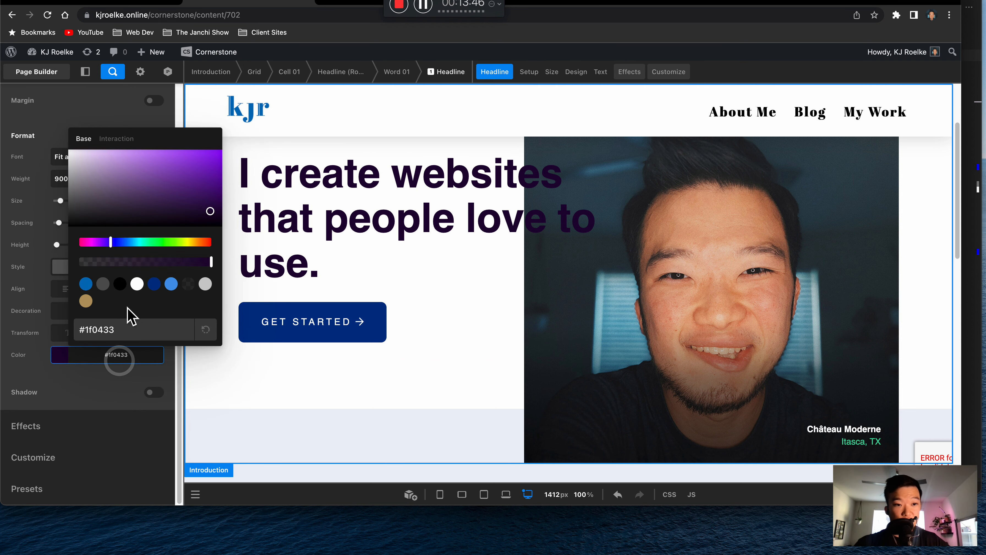
pyautogui.click(155, 287)
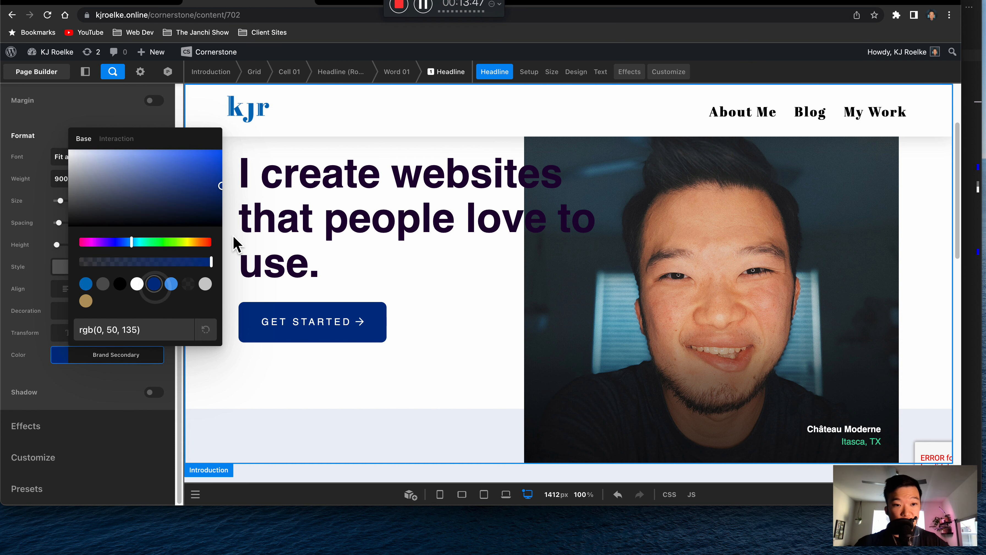
# - Apply the Brand Secondary color, rgb(0, 50, 135), to the headline words "create" and "websites"
pyautogui.click(321, 178)
pyautogui.click(115, 360)
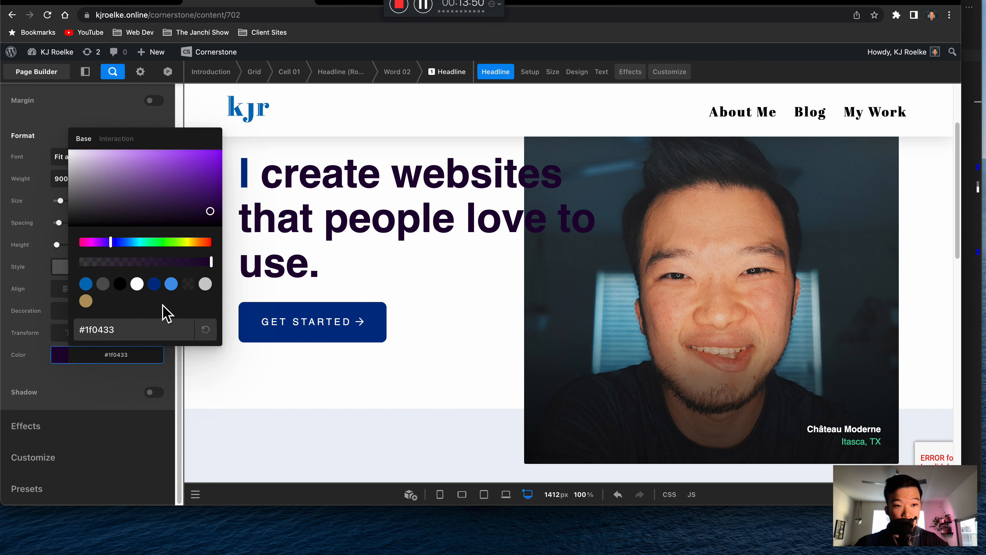
pyautogui.click(155, 285)
pyautogui.click(425, 176)
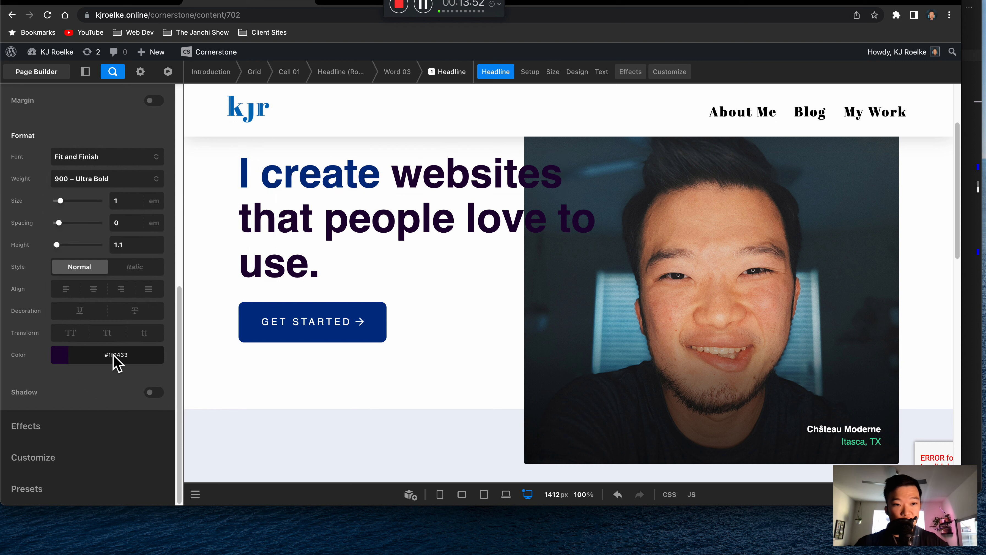
pyautogui.click(112, 355)
pyautogui.click(154, 284)
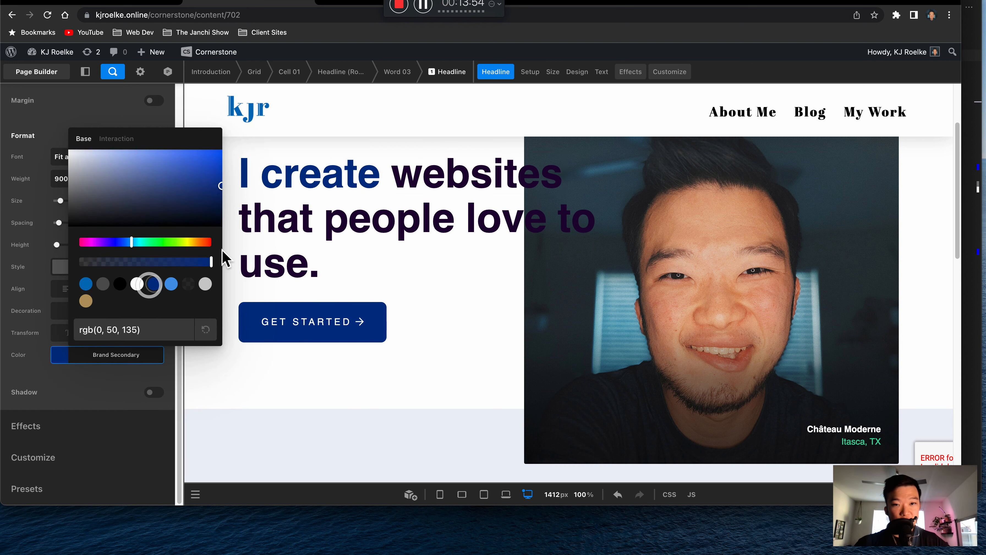
# - Apply the Brand Secondary color to the headline words "that" and "people"
pyautogui.click(295, 202)
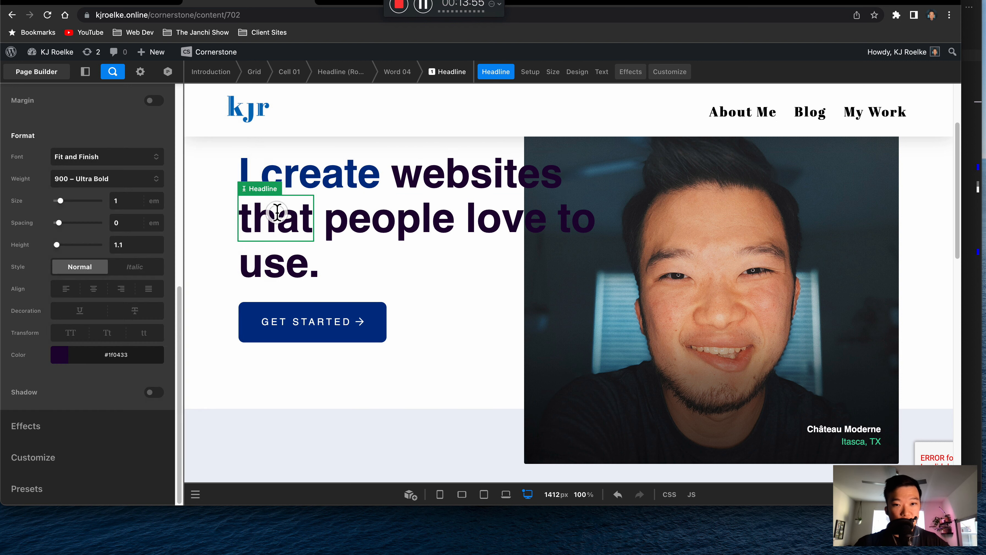
pyautogui.click(147, 355)
pyautogui.click(150, 286)
pyautogui.click(373, 215)
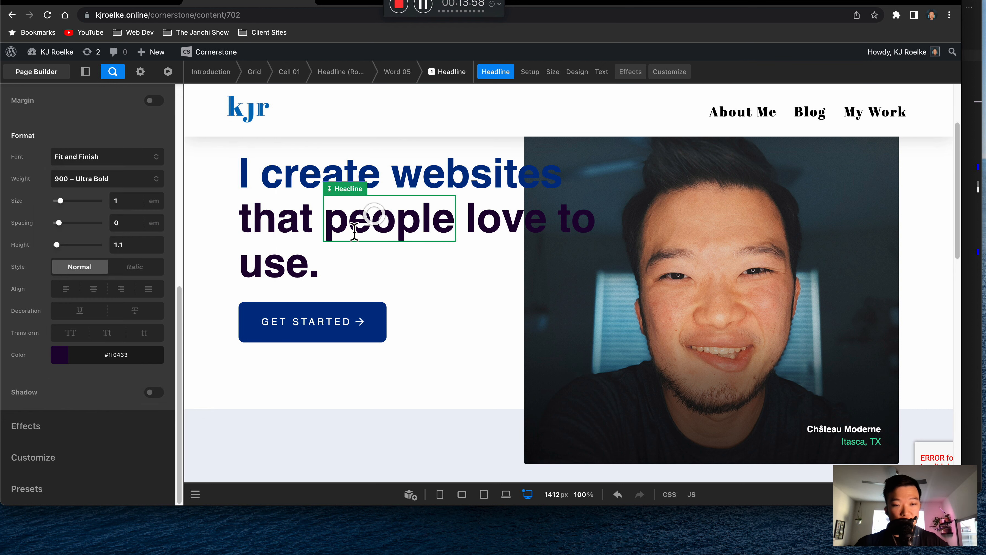
pyautogui.click(93, 357)
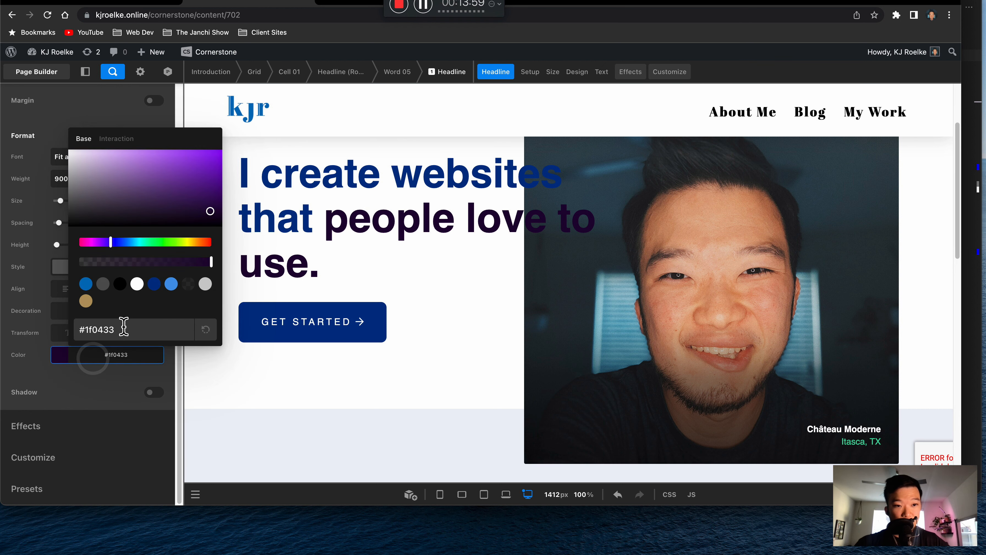
pyautogui.click(154, 284)
# - Recolor the remaining hero headline words "love", "to" and "use." with Brand Secondary
pyautogui.click(502, 216)
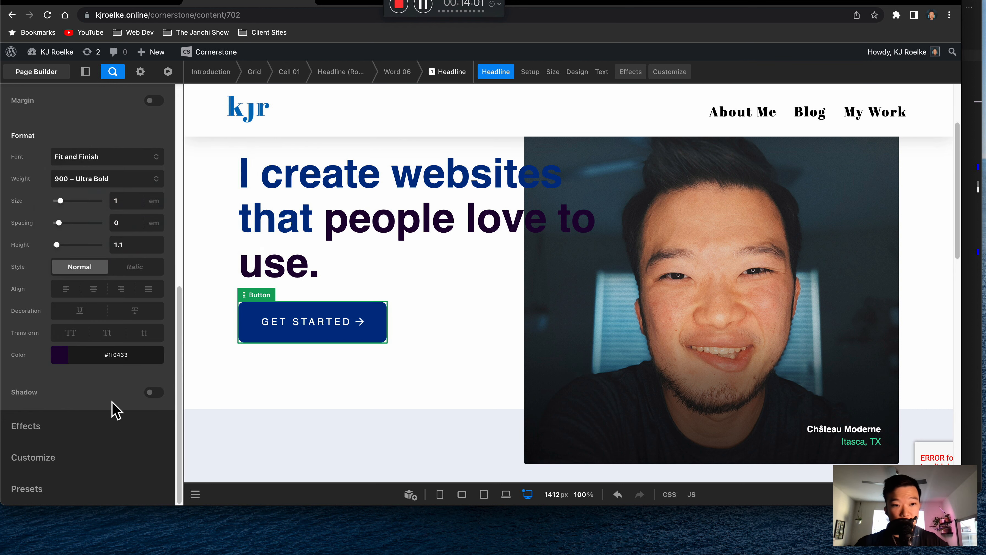
pyautogui.click(98, 355)
pyautogui.click(158, 284)
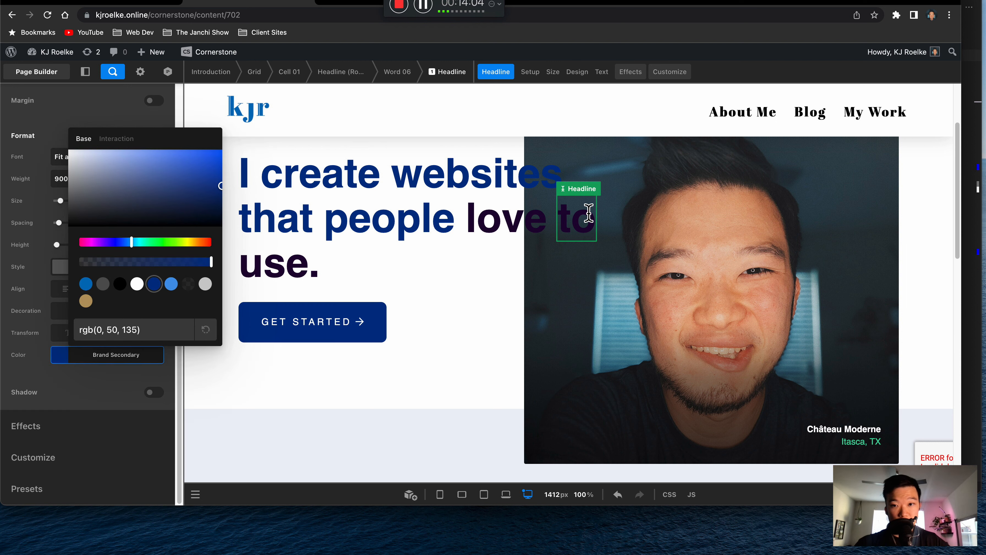
pyautogui.click(581, 218)
pyautogui.click(134, 352)
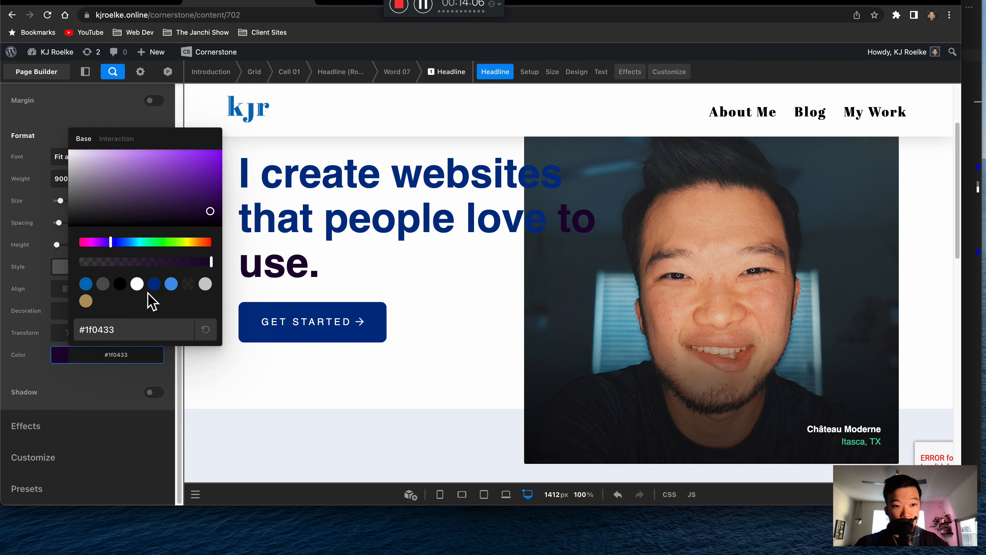
pyautogui.click(153, 284)
pyautogui.click(301, 256)
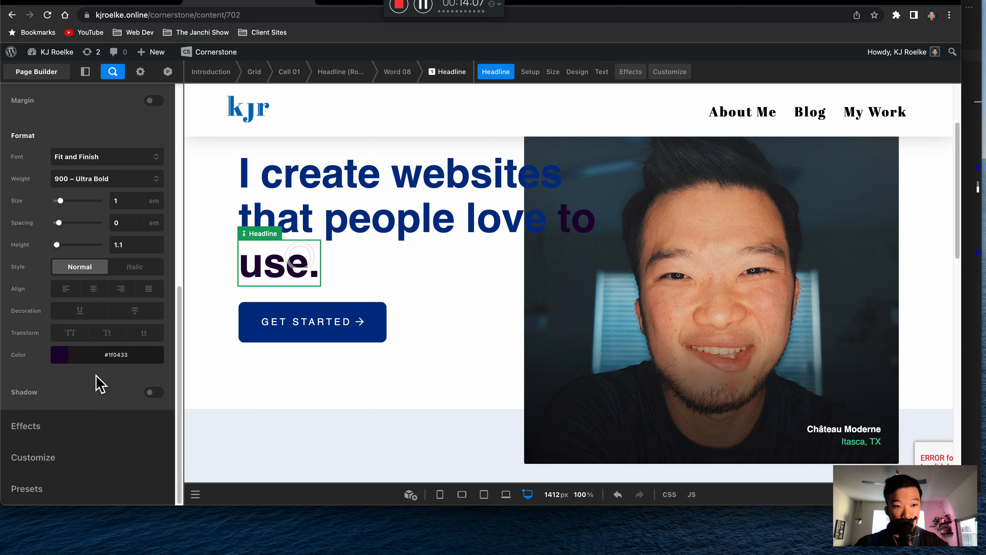
pyautogui.click(102, 353)
pyautogui.click(153, 284)
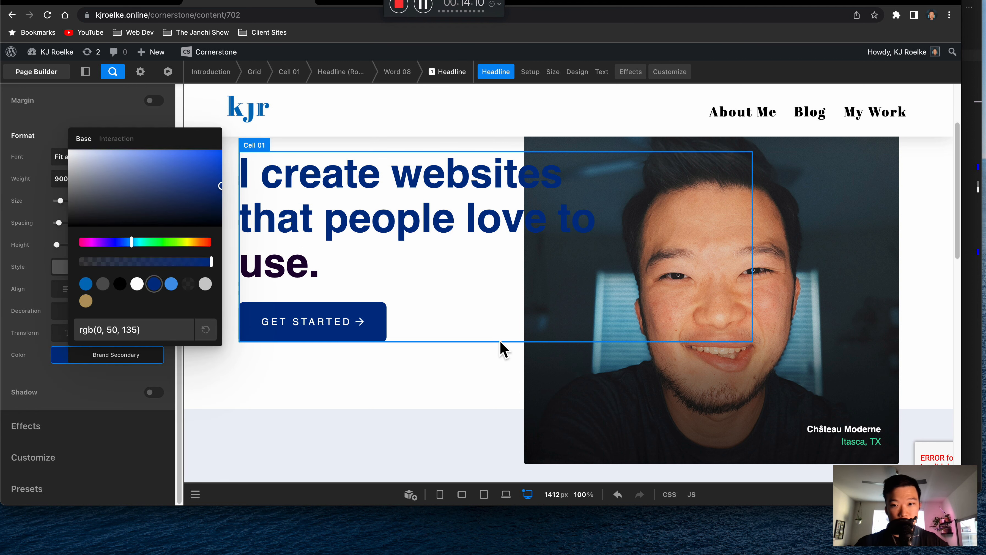
# - Set the subheadline color of the hero image caption to the light blue Link swatch, rgb(70, 151, 233)
pyautogui.scroll(-2, 866, 365)
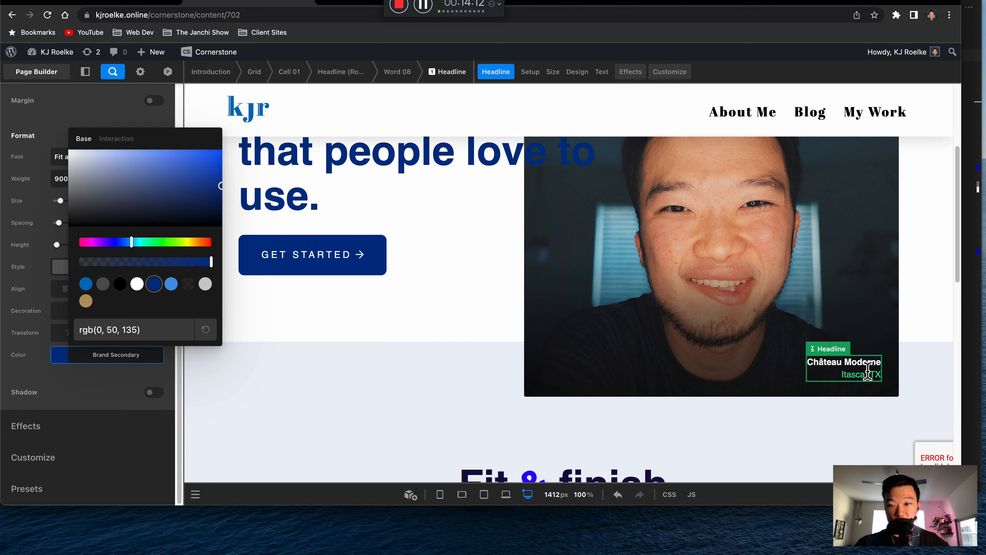
pyautogui.click(866, 365)
pyautogui.click(143, 358)
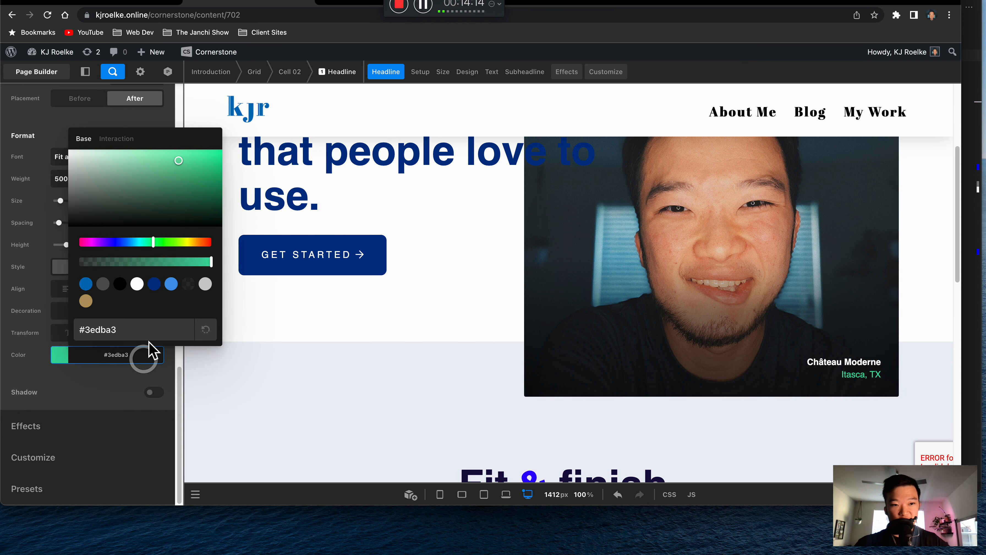
pyautogui.click(172, 284)
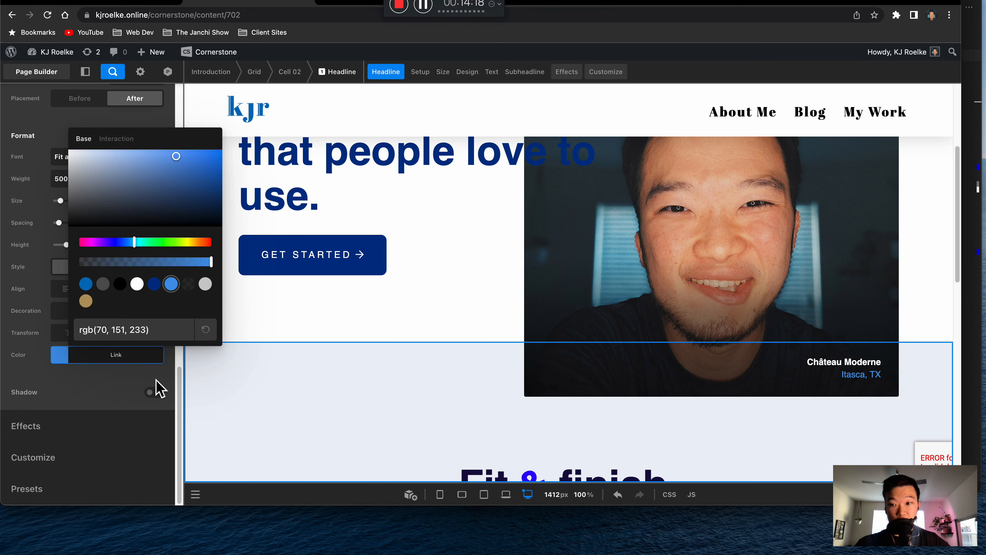
# - Change the font of the image caption's subheadline to Montserrat
pyautogui.scroll(3, 147, 388)
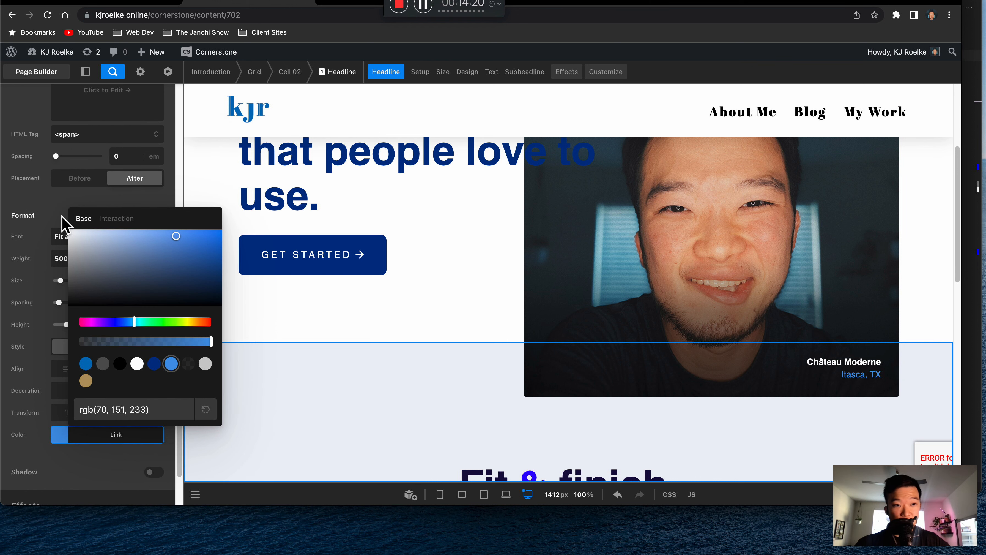
pyautogui.click(61, 216)
pyautogui.click(68, 237)
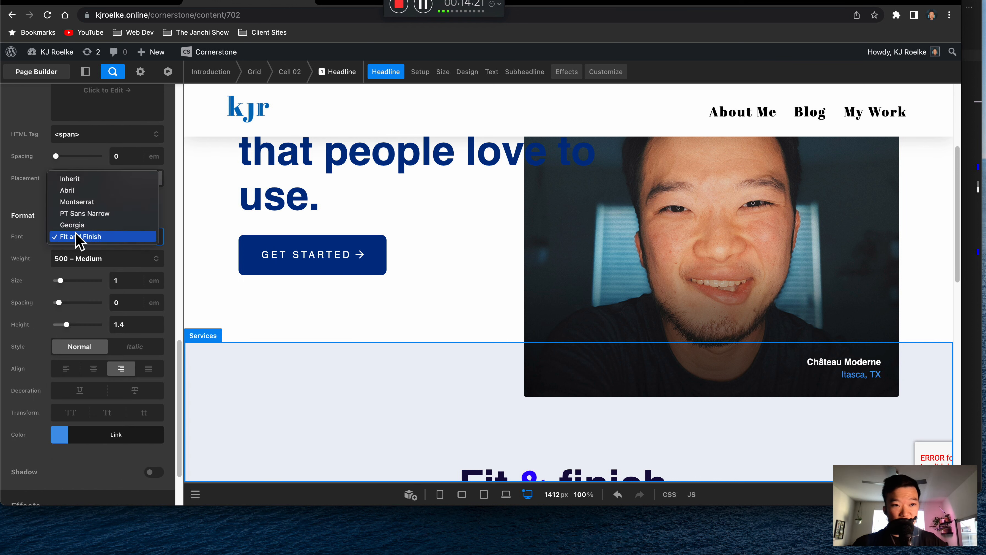
pyautogui.click(84, 202)
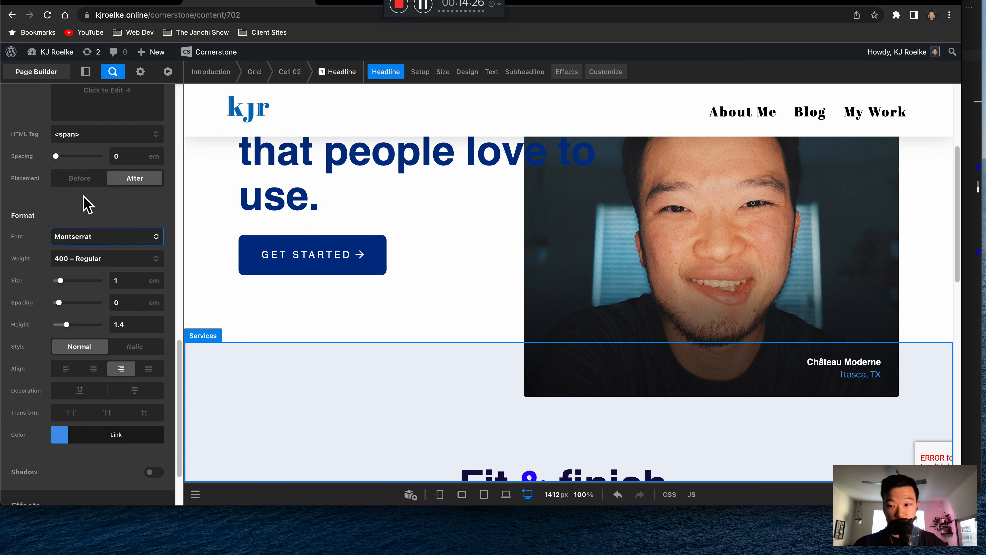
# - Change the font of the image caption's main headline text to Abril
pyautogui.scroll(10, 93, 213)
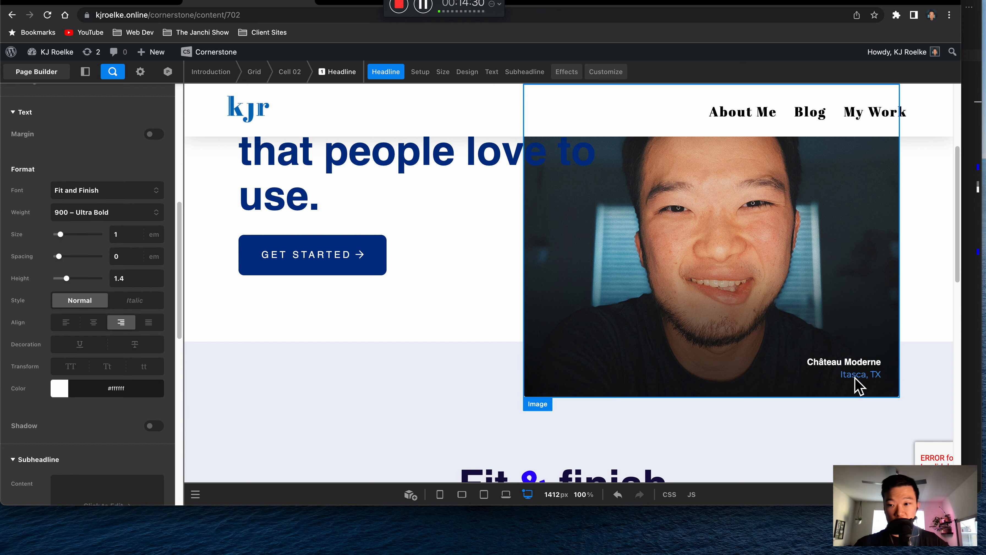
pyautogui.click(141, 187)
pyautogui.click(121, 147)
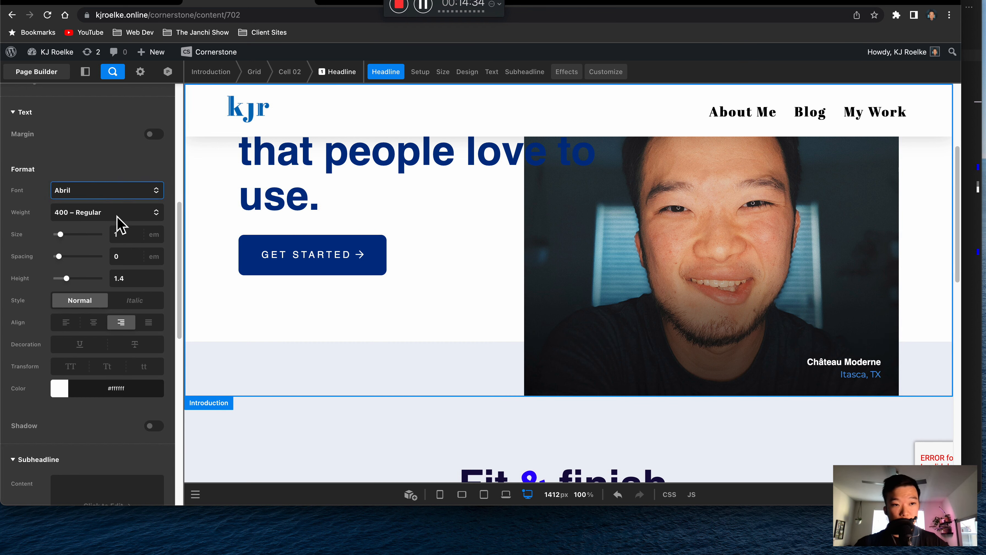
# - Replace the image caption's headline text "Château Moderne" with "My face."
pyautogui.scroll(8, 102, 163)
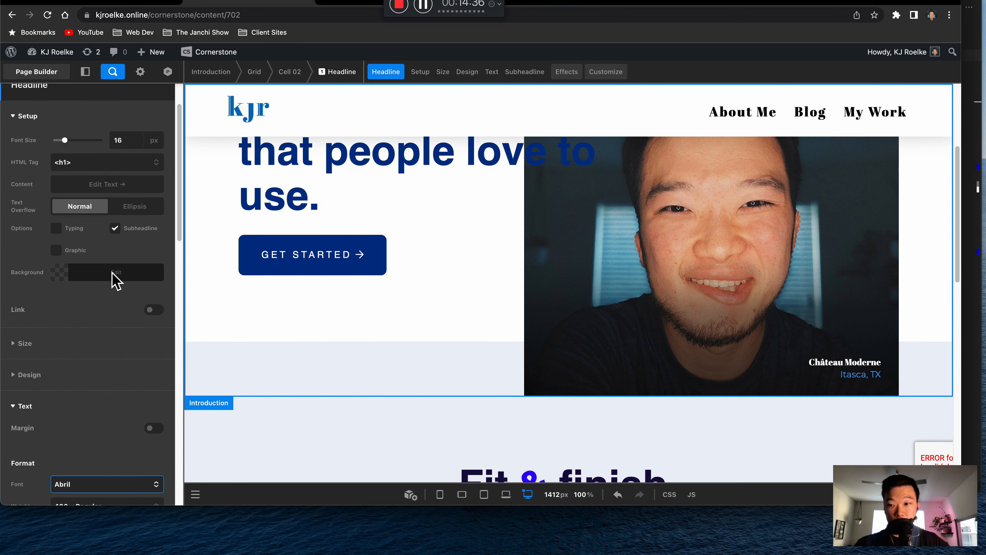
pyautogui.scroll(3, 113, 284)
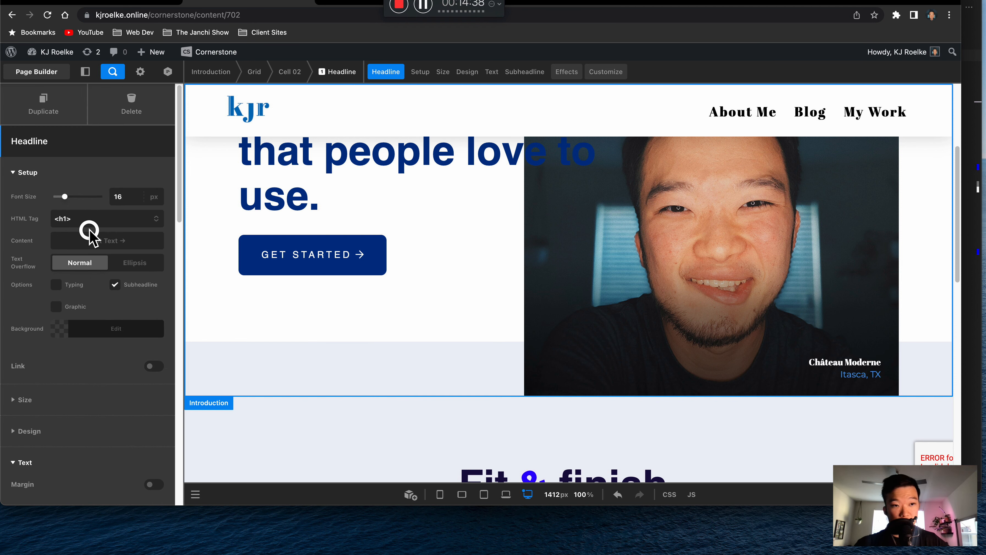
pyautogui.click(90, 233)
pyautogui.tripleClick(150, 168)
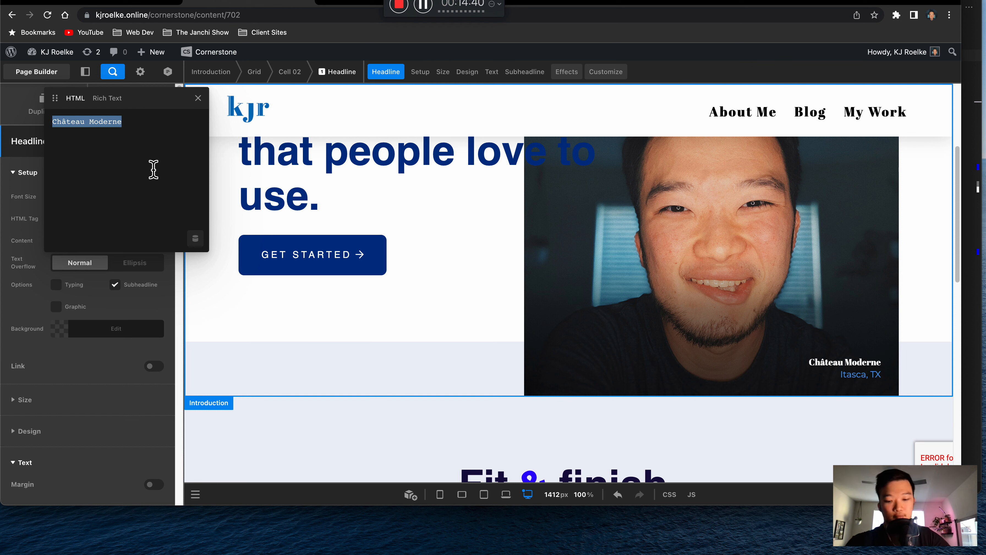
pyautogui.write('My face.')
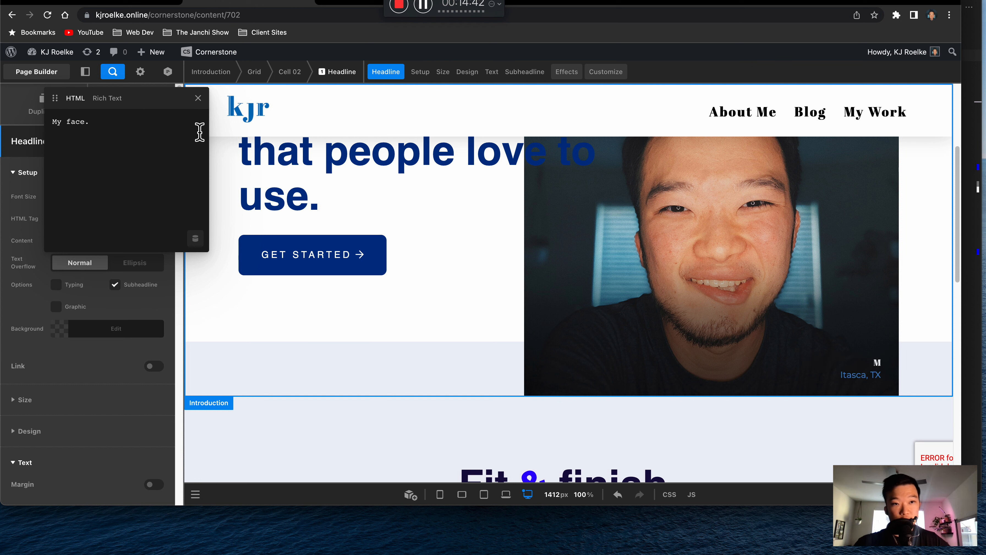
pyautogui.click(201, 101)
# - Change the image caption's subheadline content to "Dallas, TX"
pyautogui.scroll(-10, 119, 342)
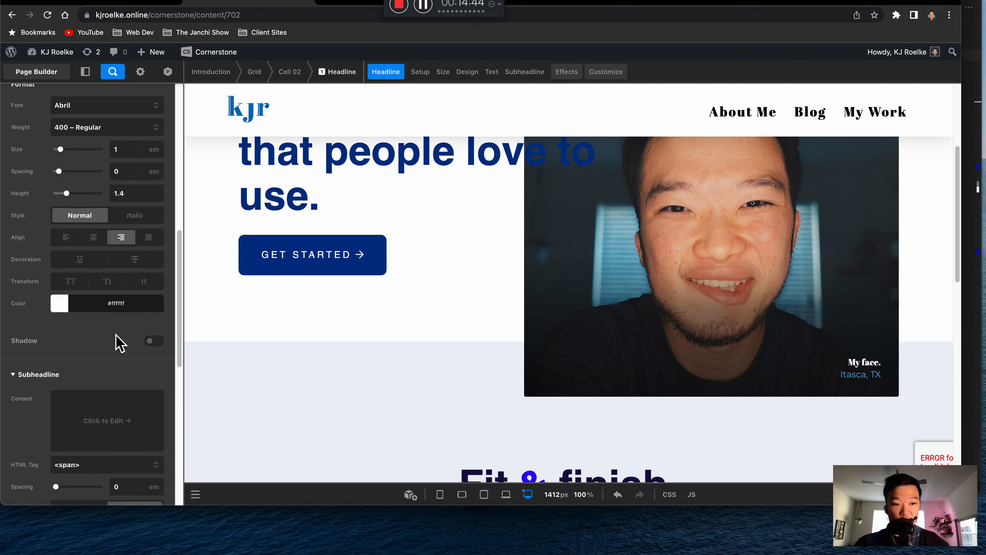
pyautogui.click(116, 344)
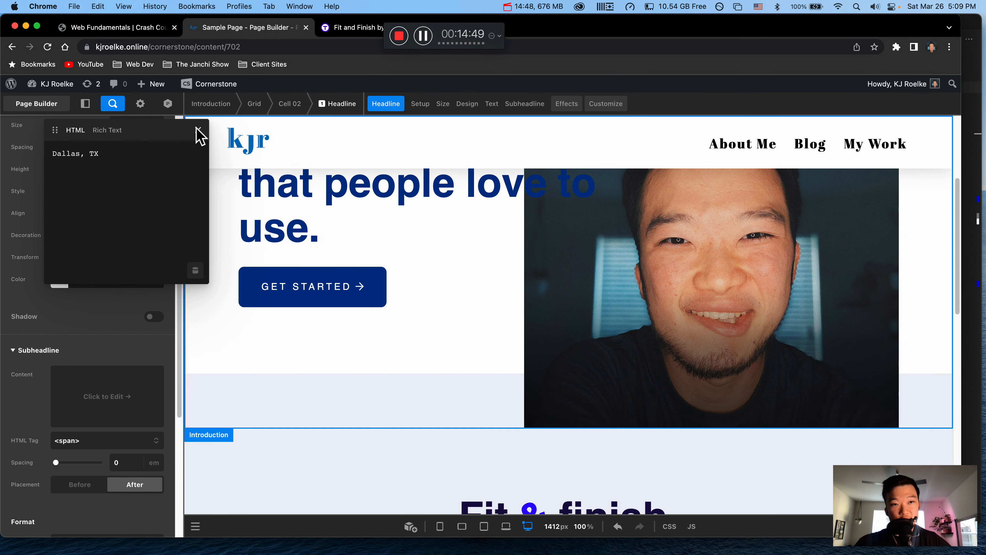
pyautogui.click(198, 98)
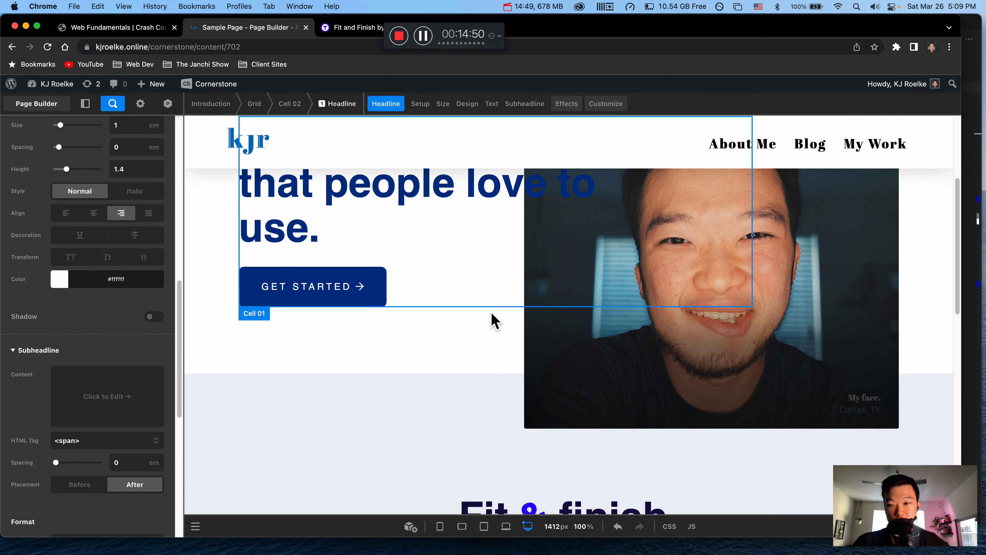
# - Dock the builder's horizontal toolbar vertically along the left side of the workspace
pyautogui.scroll(5, 490, 305)
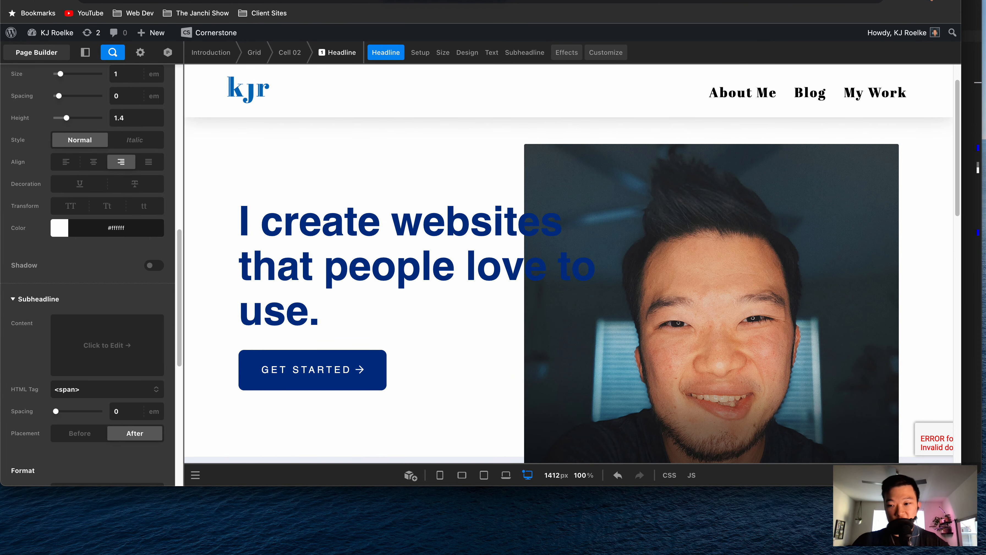
pyautogui.click(938, 474)
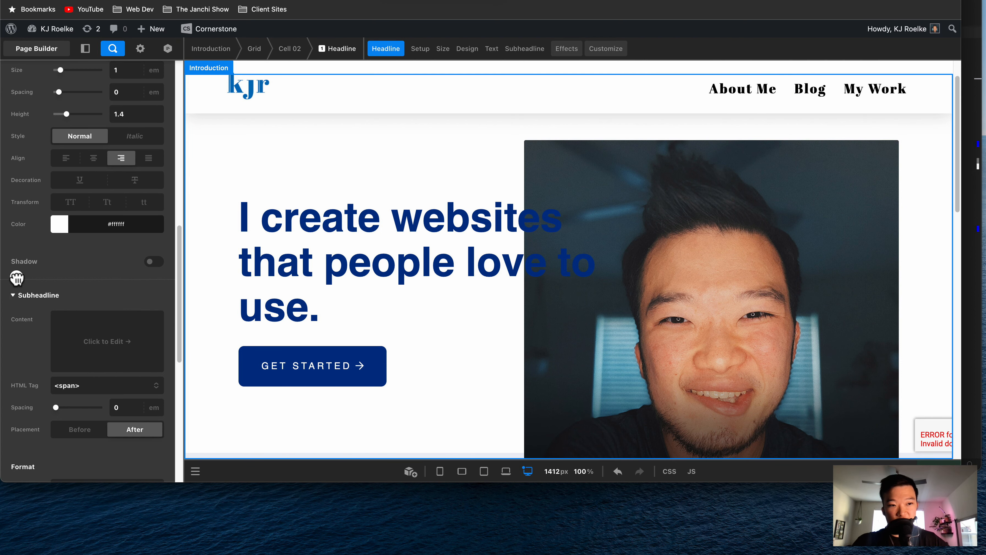
pyautogui.moveTo(16, 277); pyautogui.dragTo(10, 279)
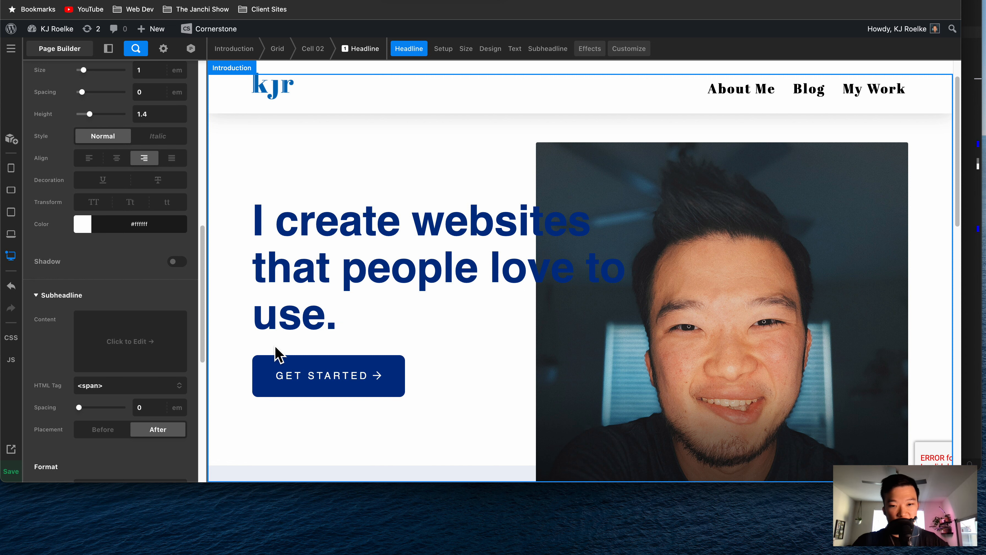
# - View the sample page on the frontend and examine the hero, image caption and Fit & finish feature sections
pyautogui.scroll(-1, 380, 368)
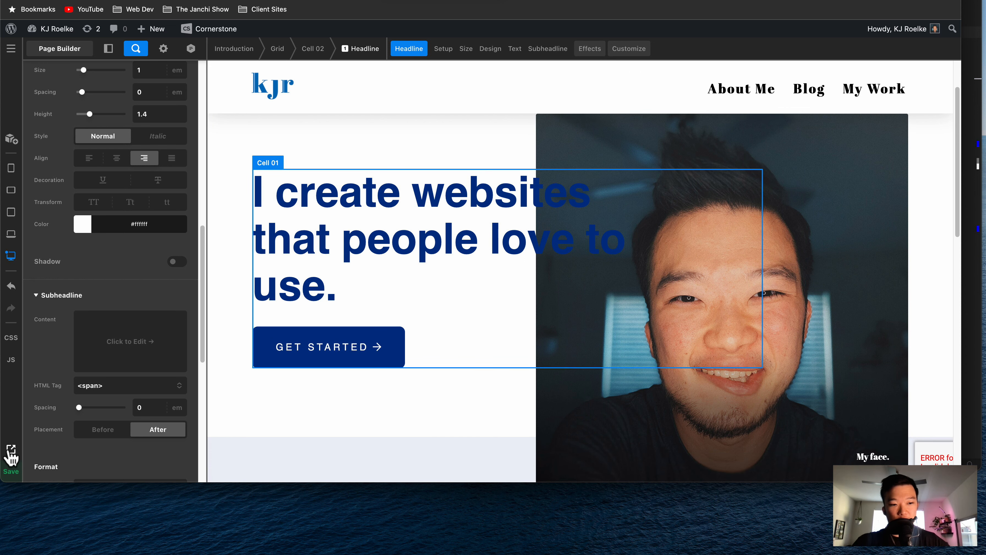
pyautogui.moveTo(10, 449)
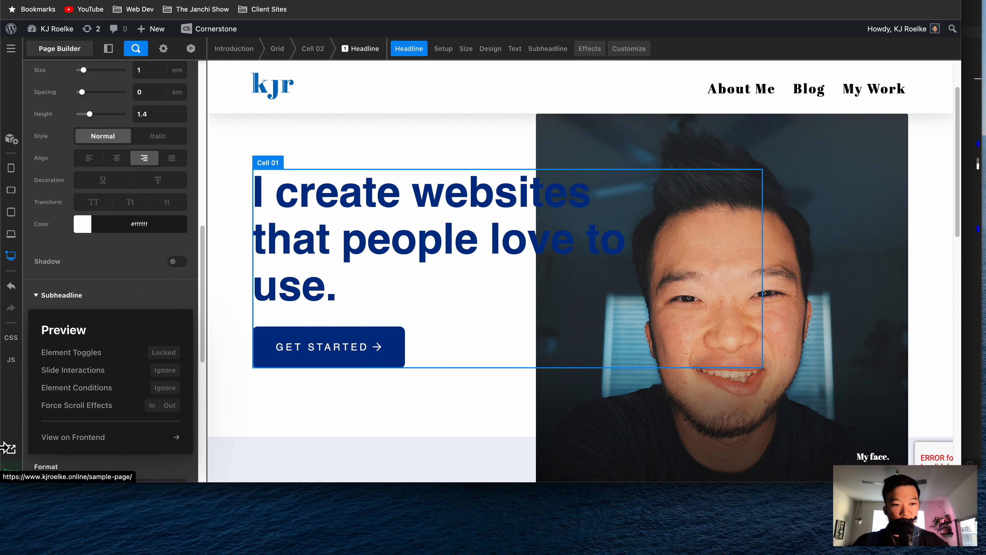
pyautogui.click(74, 437)
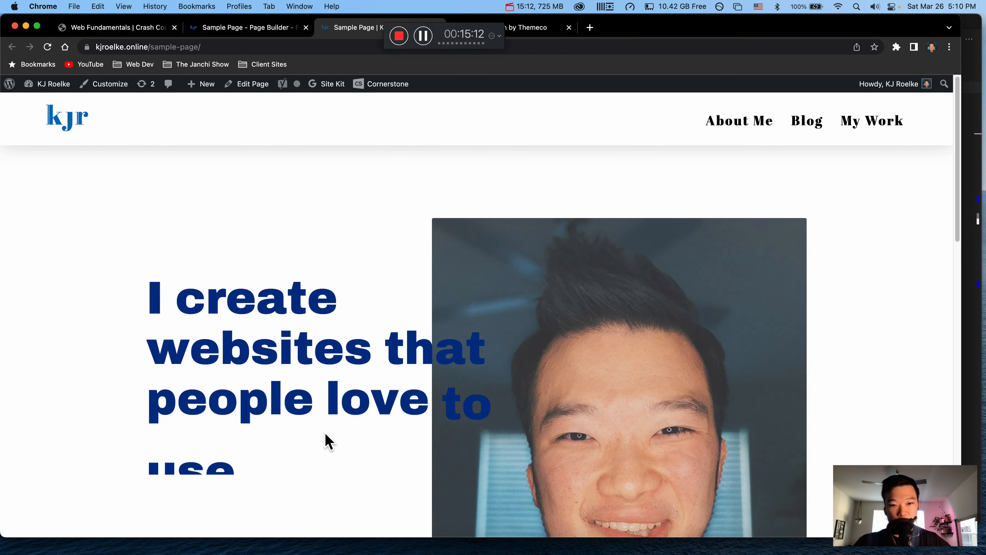
pyautogui.scroll(-3, 326, 439)
pyautogui.scroll(-5, 328, 443)
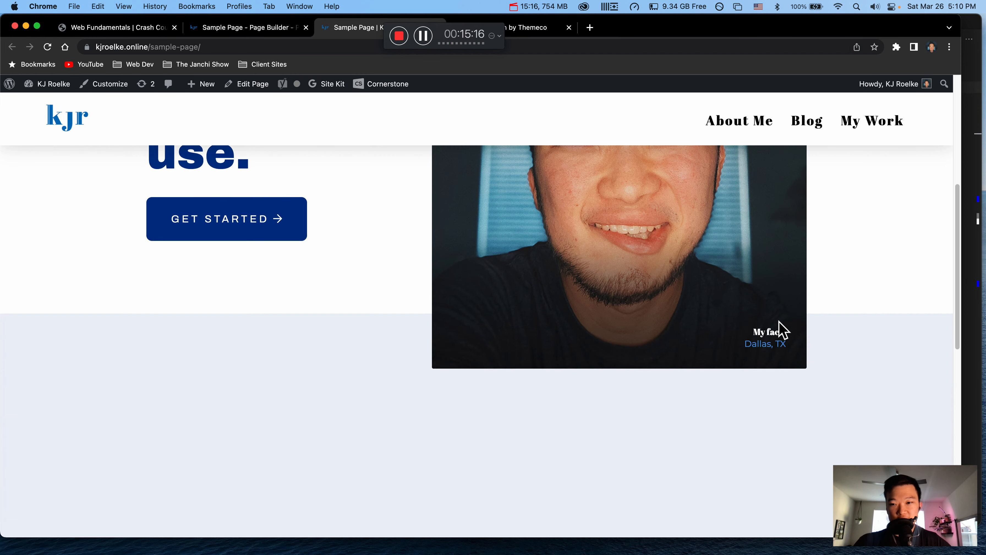
pyautogui.scroll(2, 737, 330)
pyautogui.scroll(-5, 661, 385)
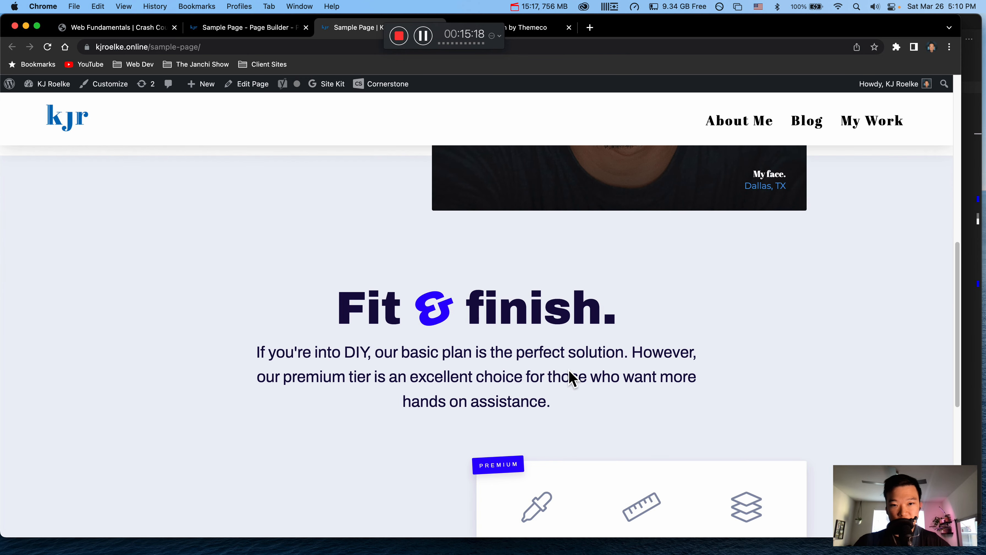
pyautogui.scroll(-3, 357, 291)
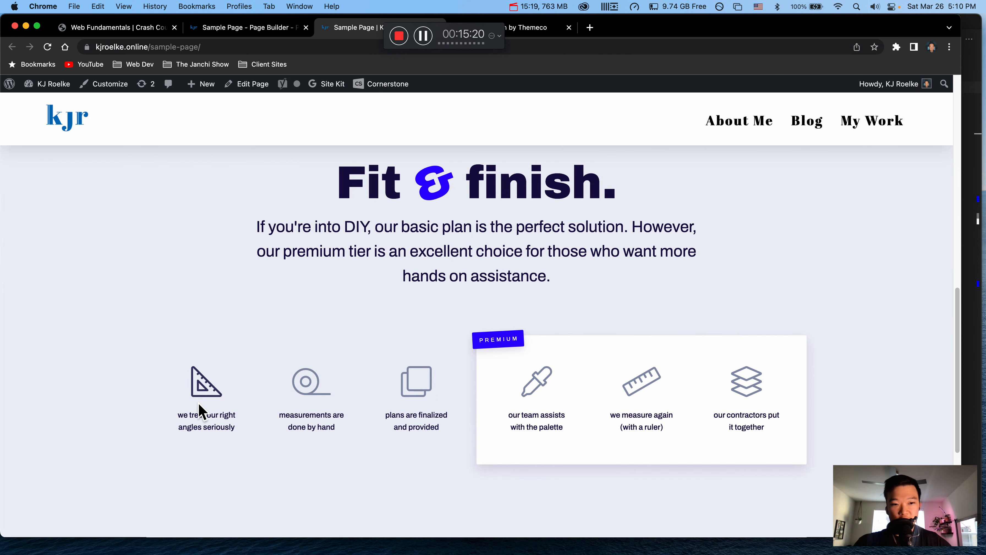
pyautogui.scroll(-1, 200, 411)
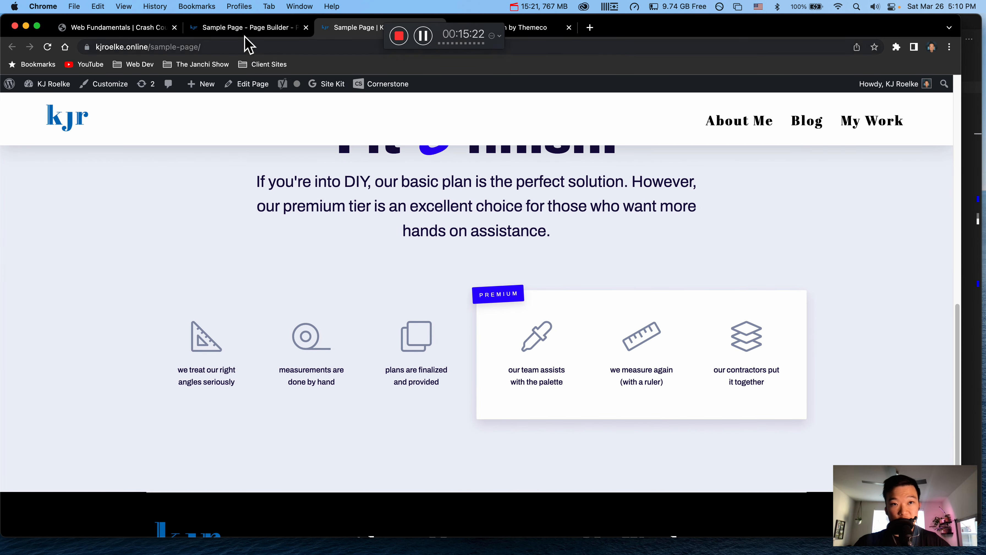
# - Return to the page builder and inspect the text content of the first feature, "We treat our right angles seriously"
pyautogui.click(244, 28)
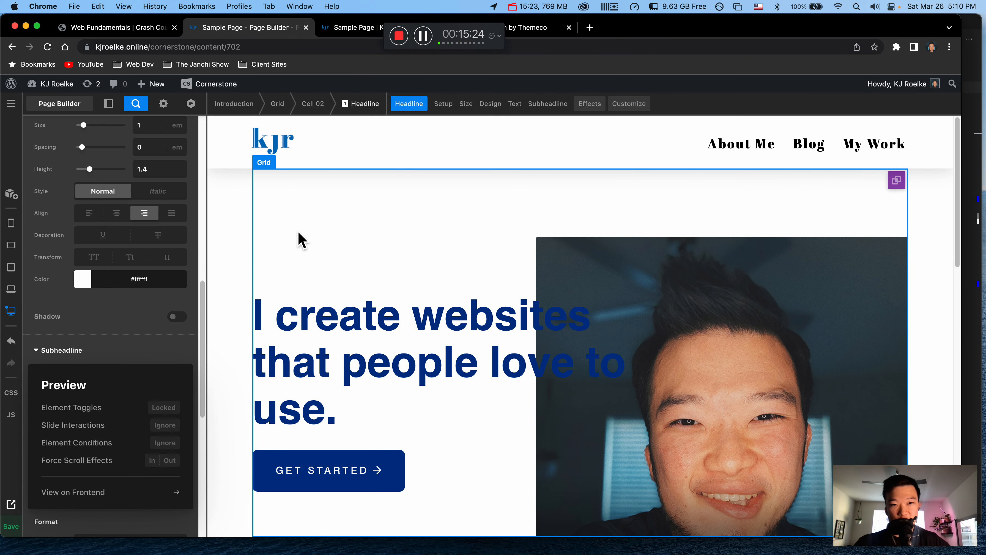
pyautogui.scroll(-10, 299, 239)
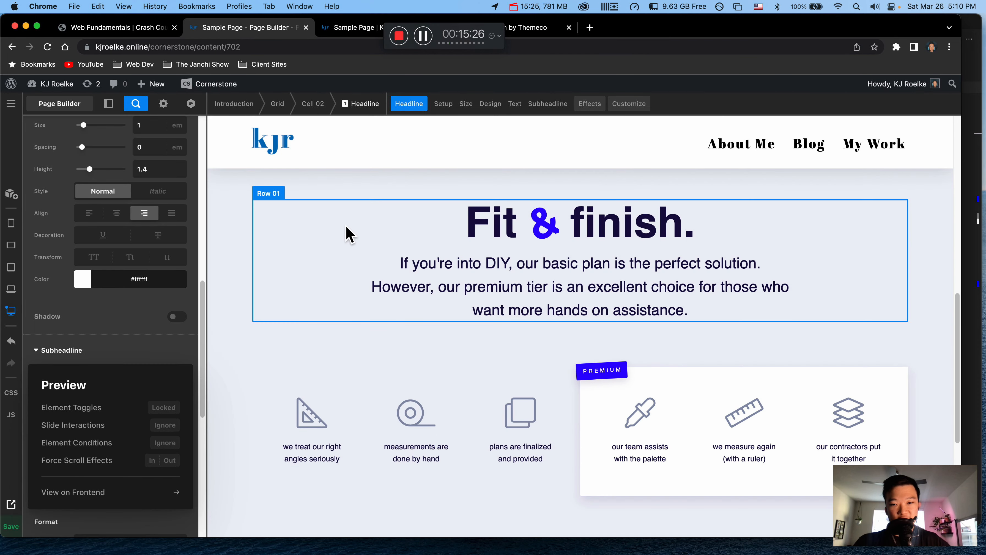
pyautogui.click(478, 307)
pyautogui.scroll(-2, 478, 309)
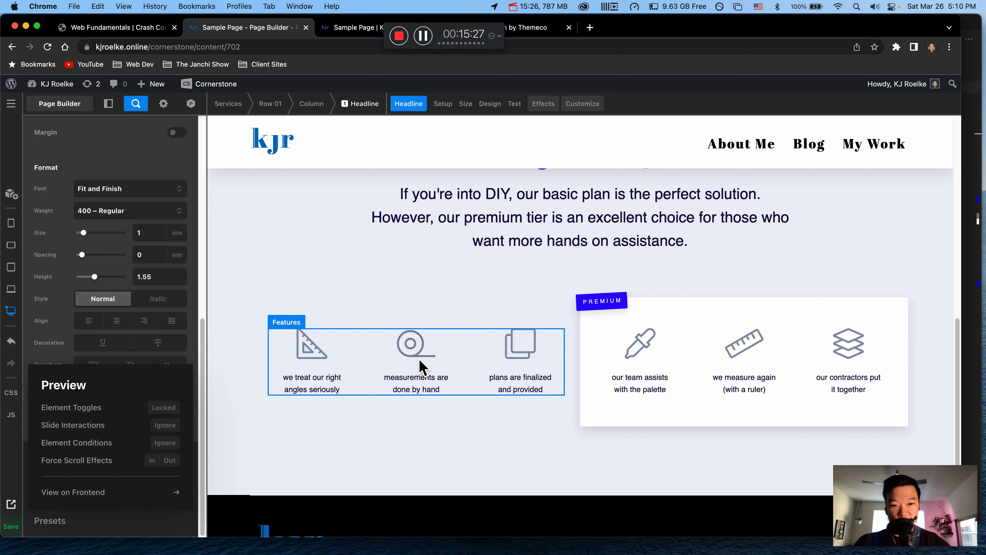
pyautogui.click(303, 334)
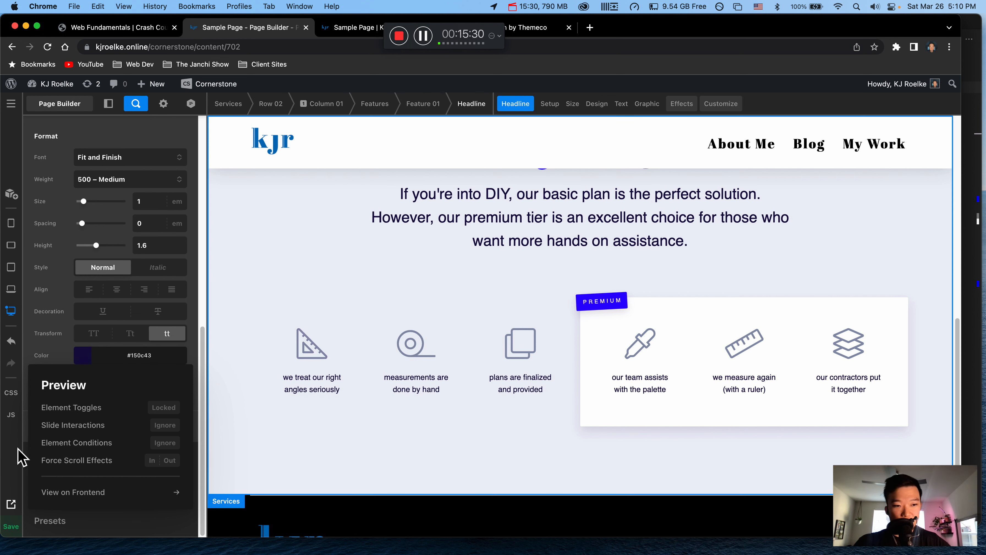
pyautogui.scroll(10, 77, 396)
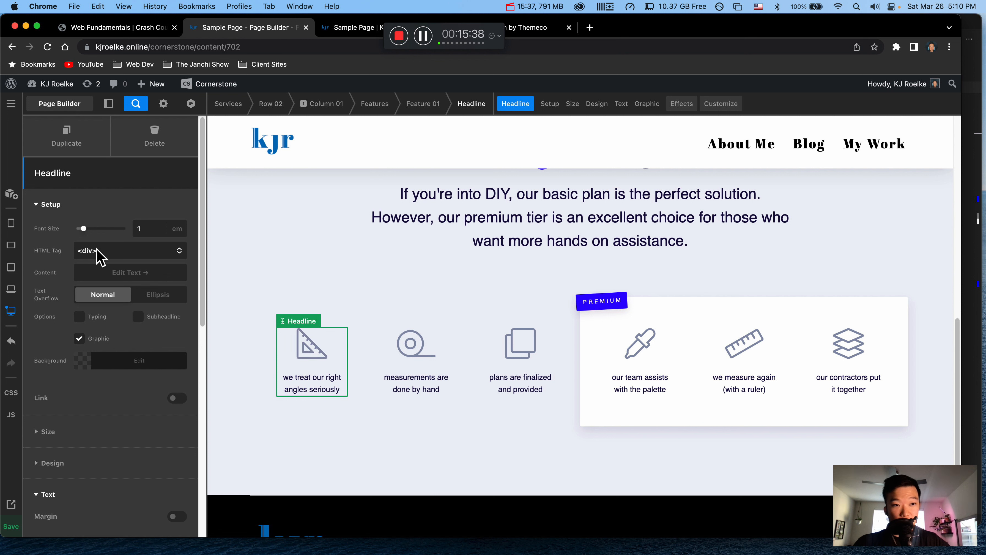
pyautogui.click(105, 274)
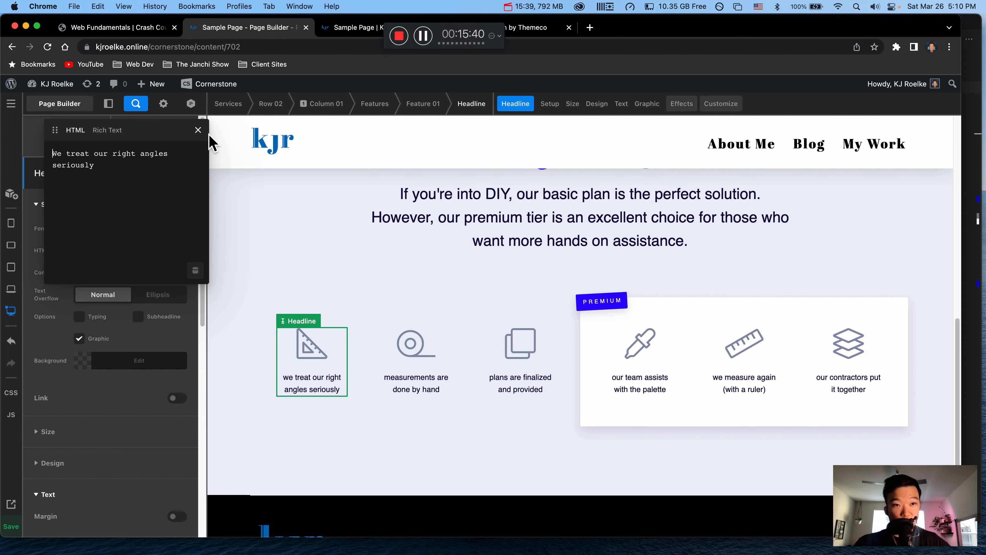
pyautogui.click(198, 130)
# - Try the bicycle icon as the first feature's graphic and undo the icon change
pyautogui.scroll(-8, 138, 310)
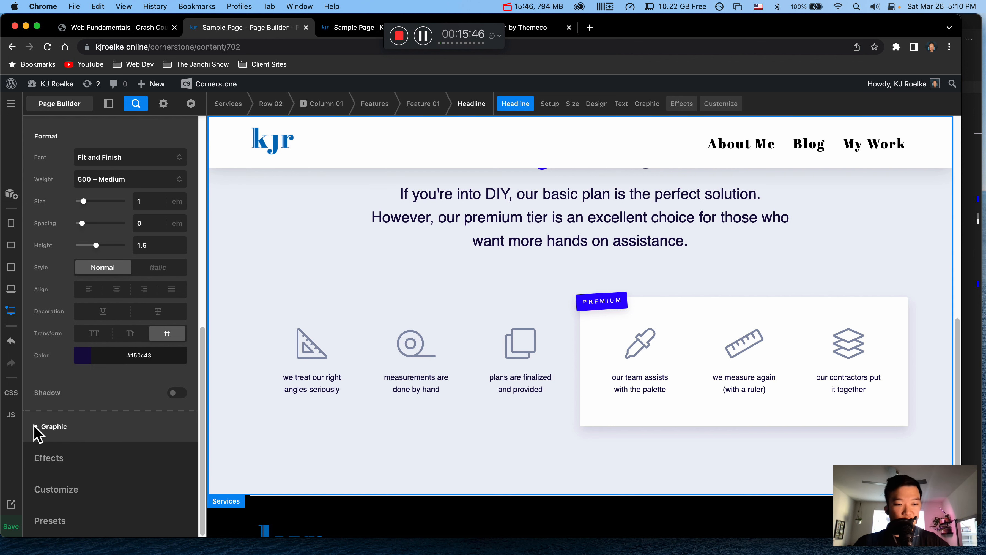
pyautogui.click(36, 428)
pyautogui.scroll(-6, 60, 424)
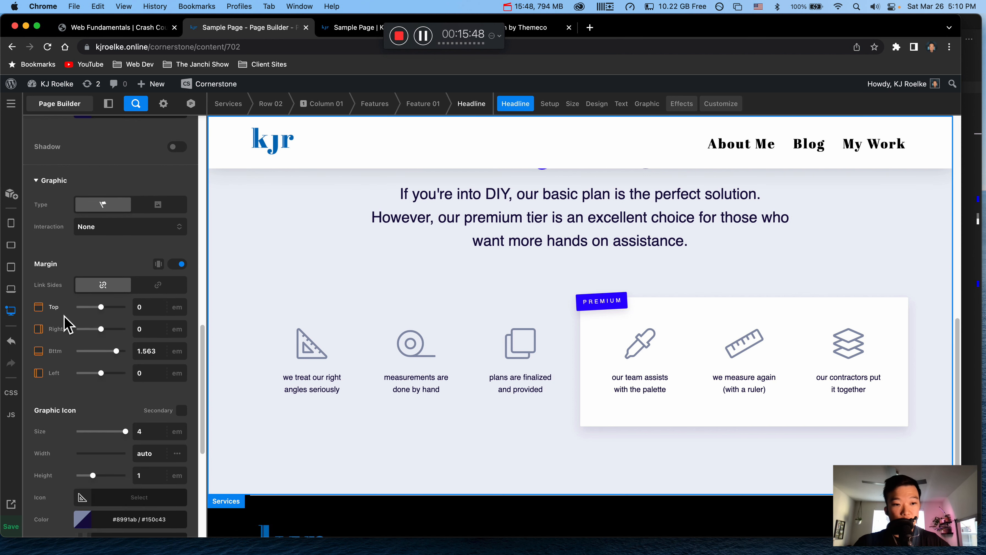
pyautogui.scroll(-5, 65, 311)
pyautogui.click(105, 323)
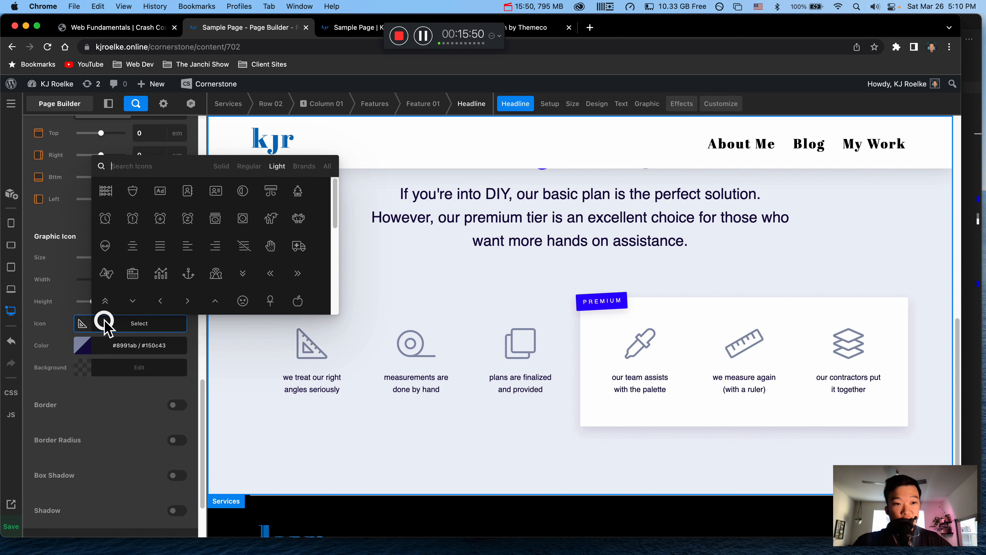
pyautogui.scroll(-10, 259, 234)
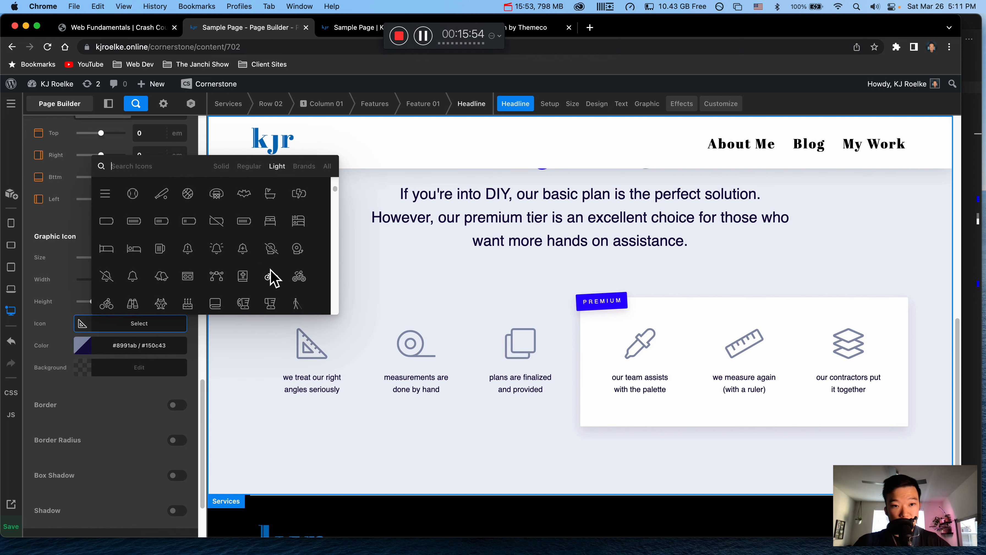
pyautogui.click(272, 277)
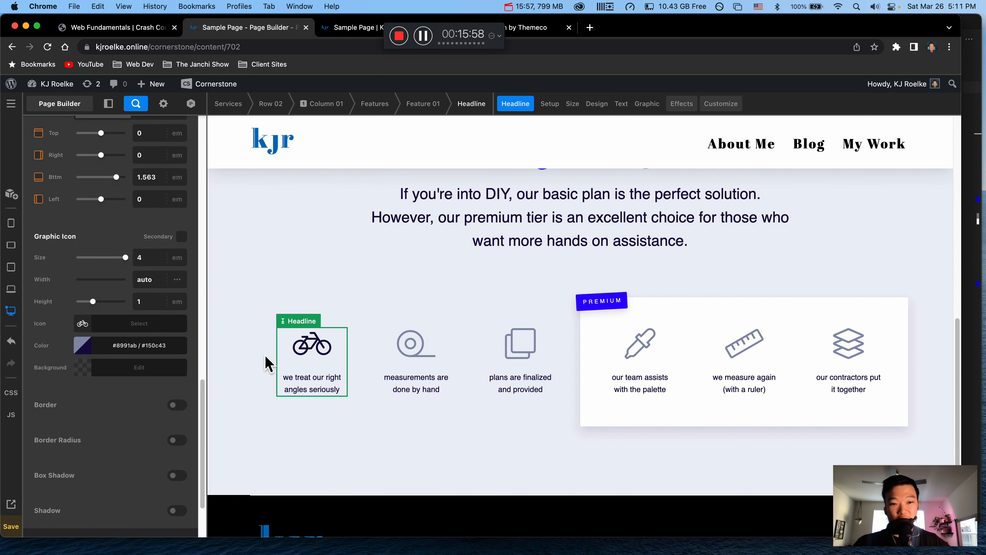
pyautogui.click(11, 342)
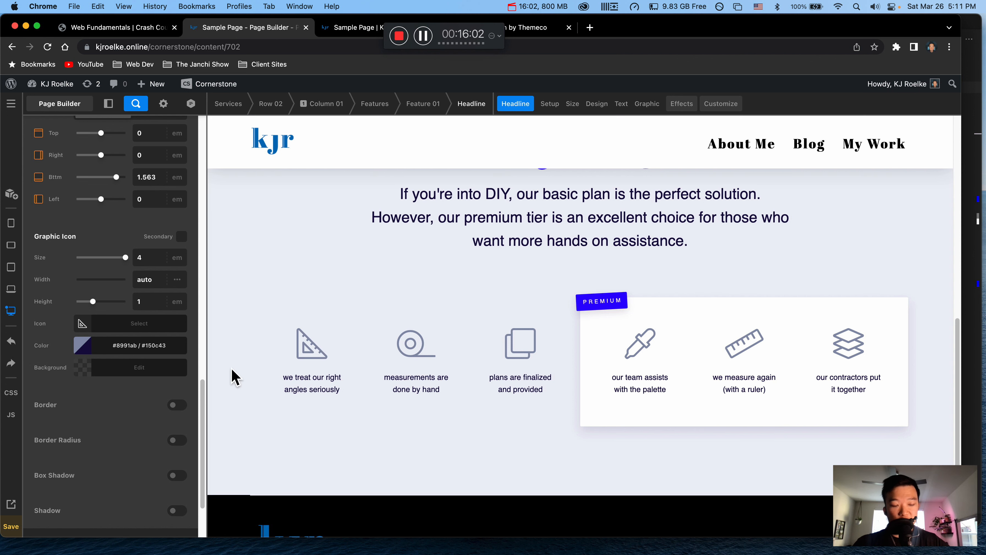
# - Review the rest of the page and the first feature headline's settings, including its available HTML tag options
pyautogui.scroll(-5, 381, 280)
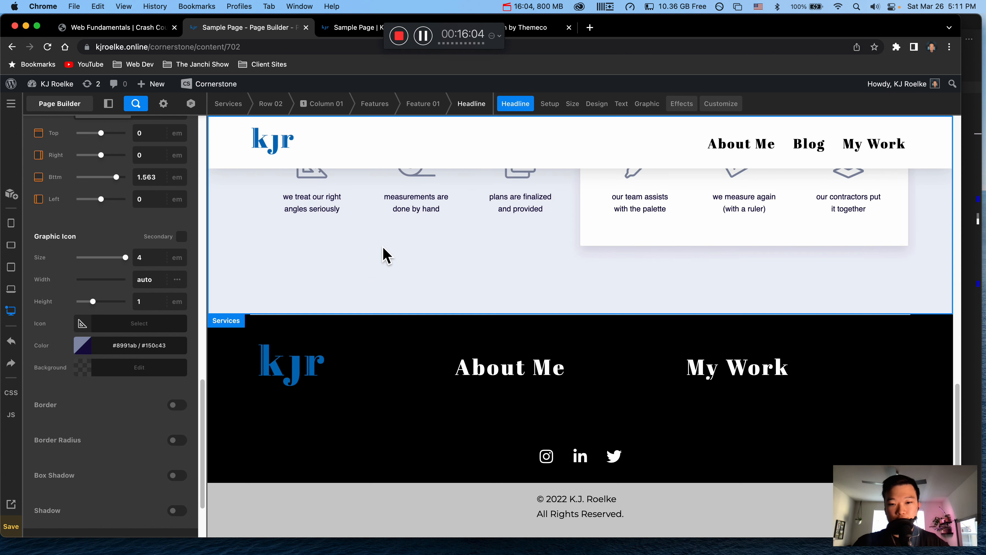
pyautogui.scroll(5, 385, 253)
pyautogui.scroll(7, 392, 253)
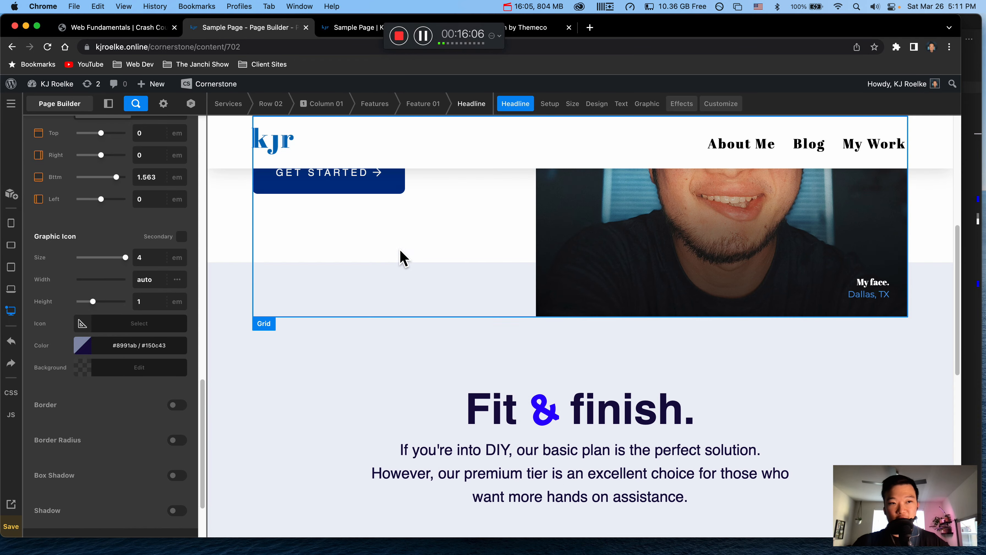
pyautogui.scroll(5, 77, 243)
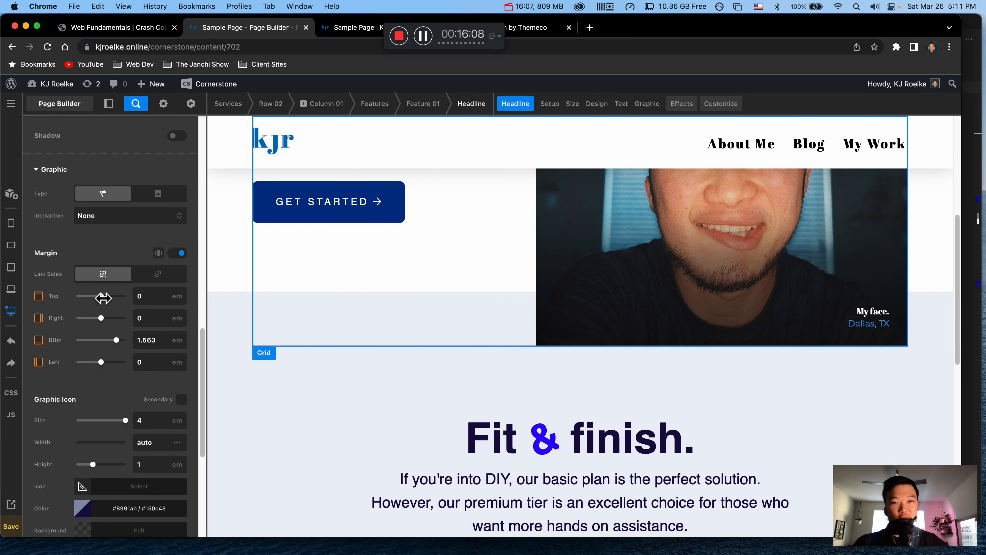
pyautogui.scroll(10, 110, 233)
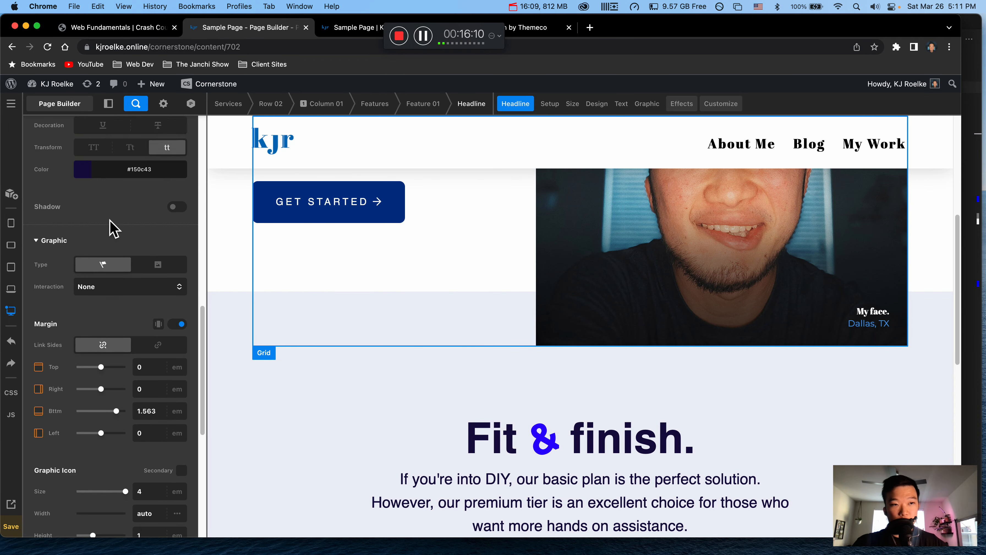
pyautogui.scroll(10, 62, 283)
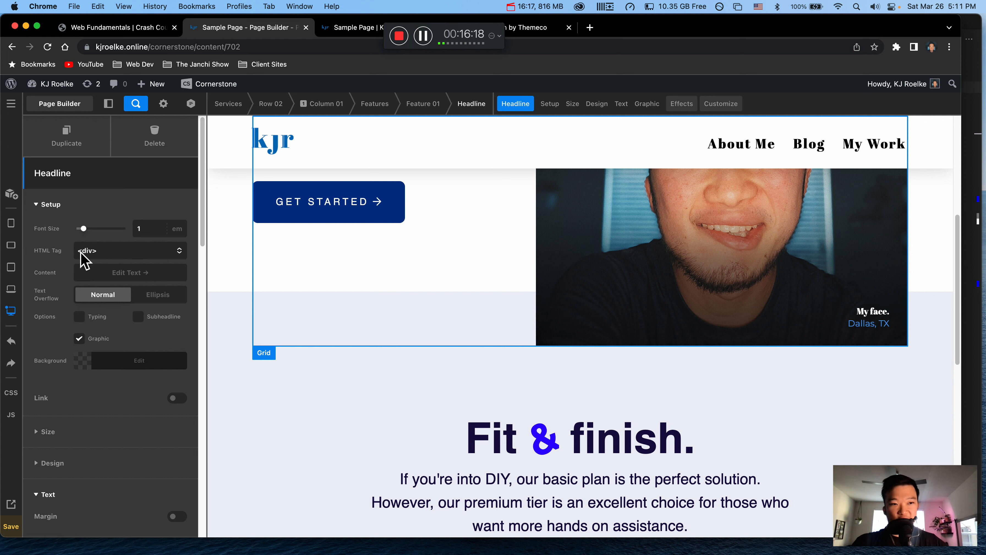
pyautogui.click(85, 260)
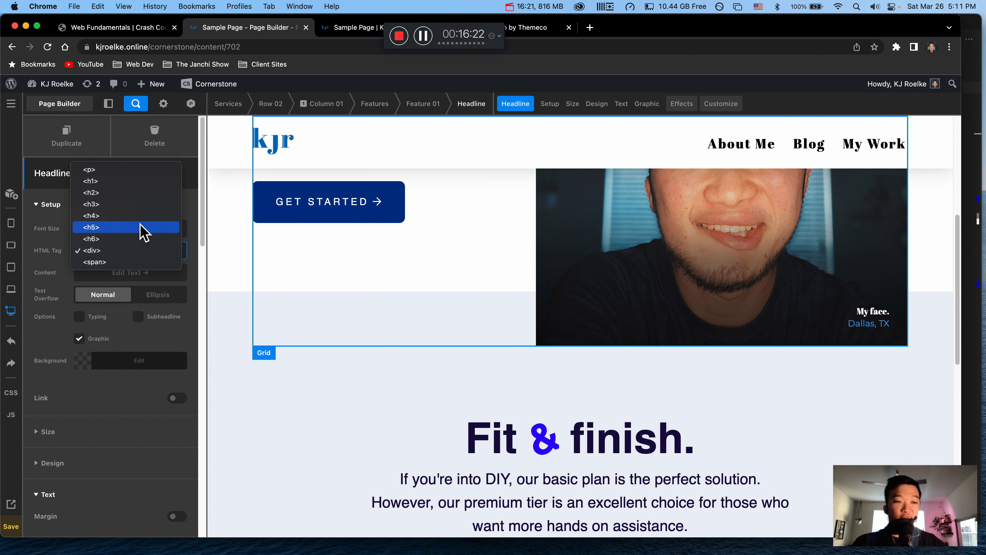
pyautogui.click(46, 287)
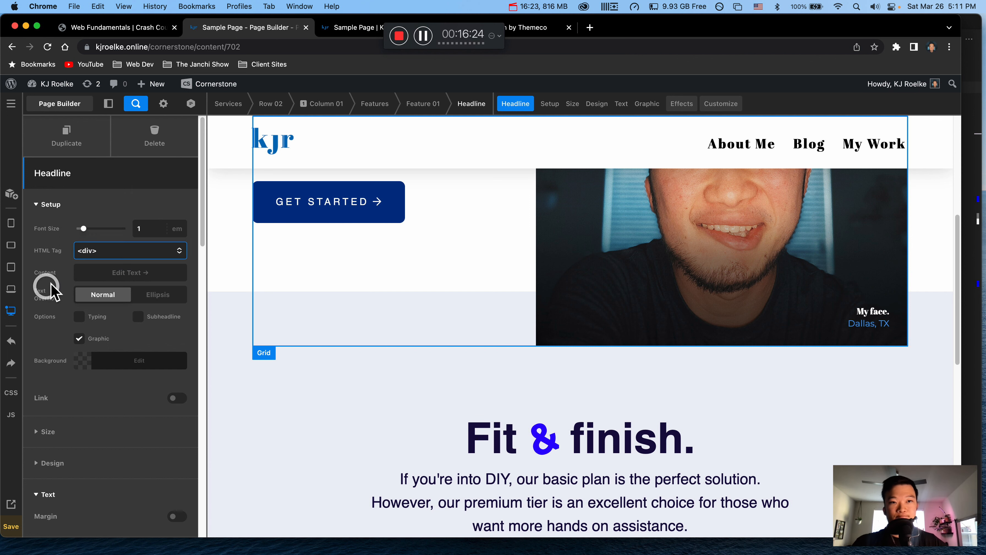
# - Collapse the Introduction and Services sections in the page outline and add a new section below them
pyautogui.click(228, 104)
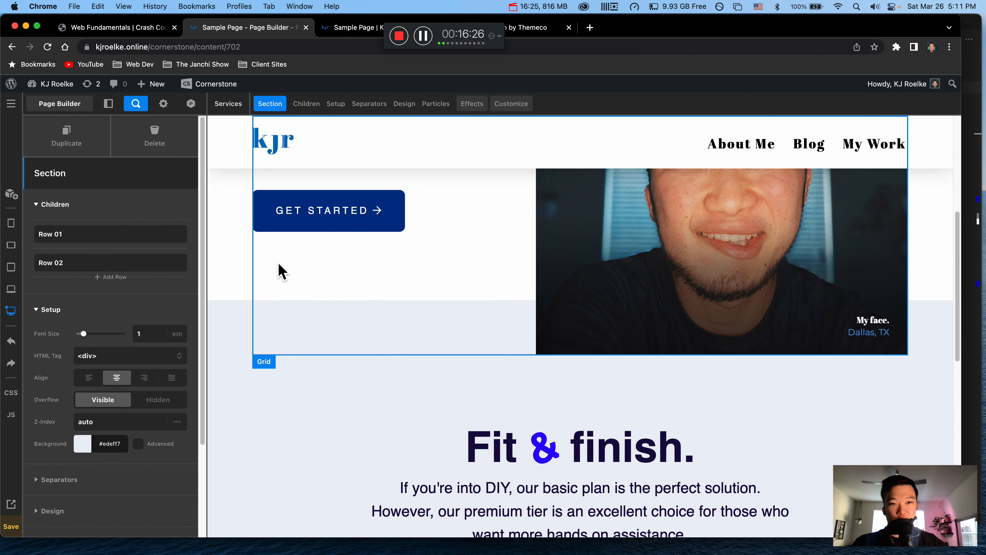
pyautogui.scroll(5, 280, 272)
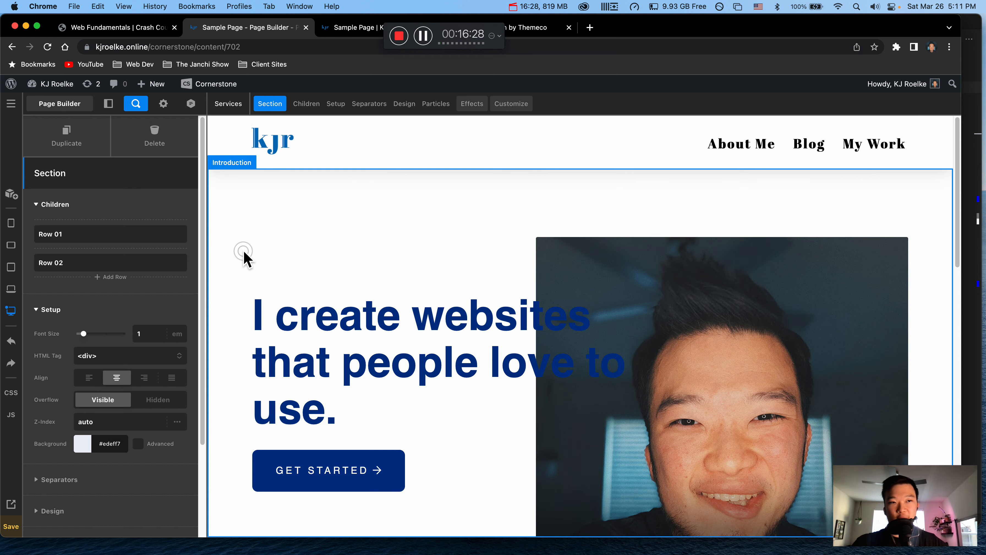
pyautogui.click(108, 103)
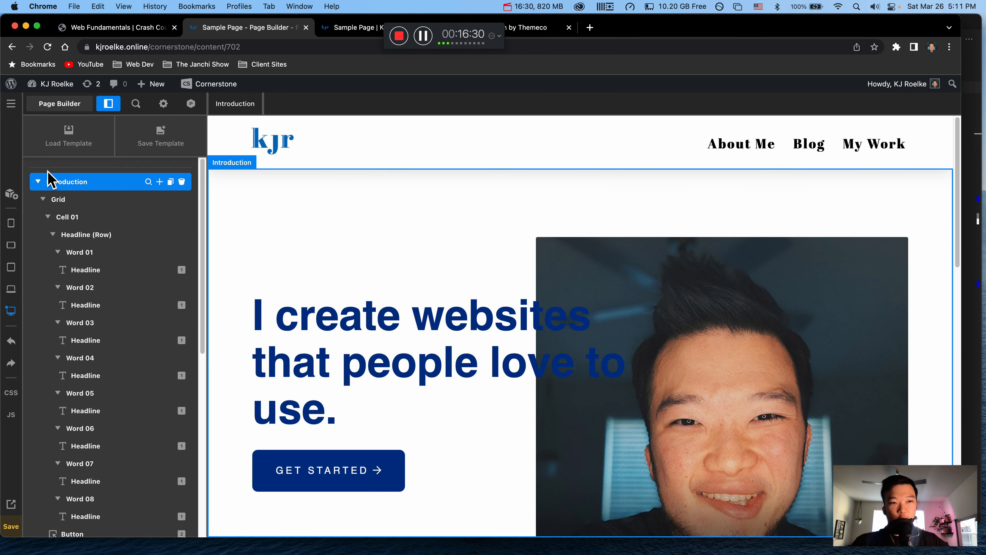
pyautogui.click(38, 182)
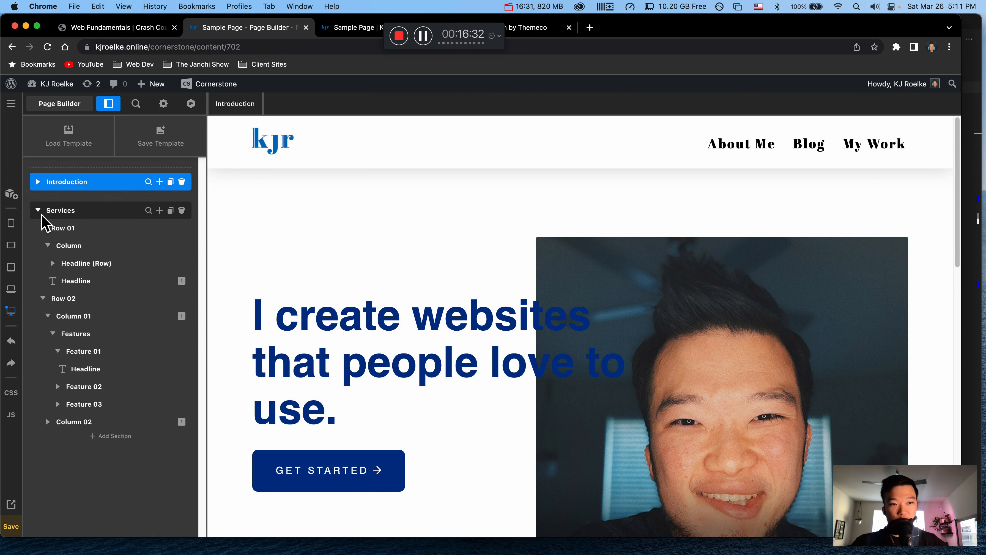
pyautogui.click(38, 210)
pyautogui.scroll(-20, 319, 451)
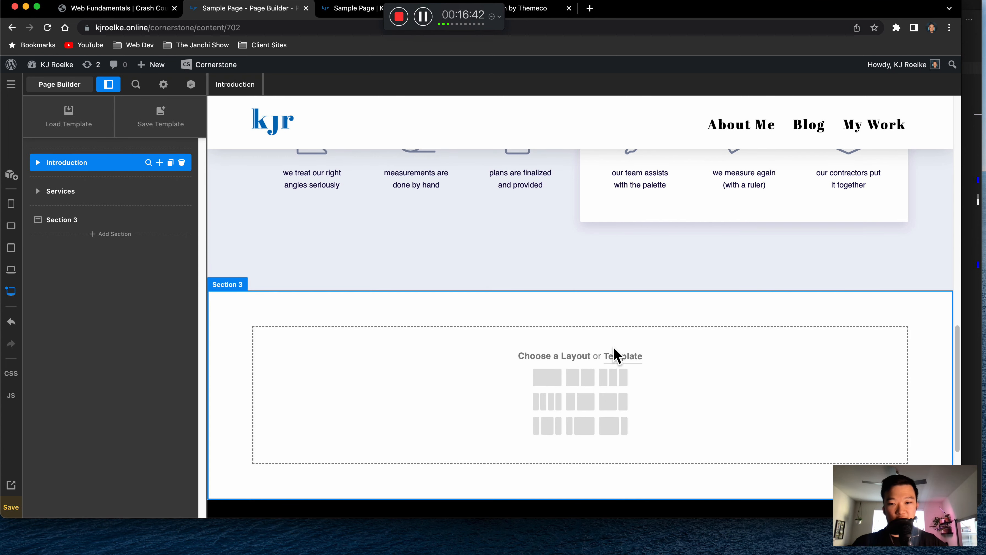
# - Browse the Starter Templates and Design Cloud assets available for the new section
pyautogui.click(632, 354)
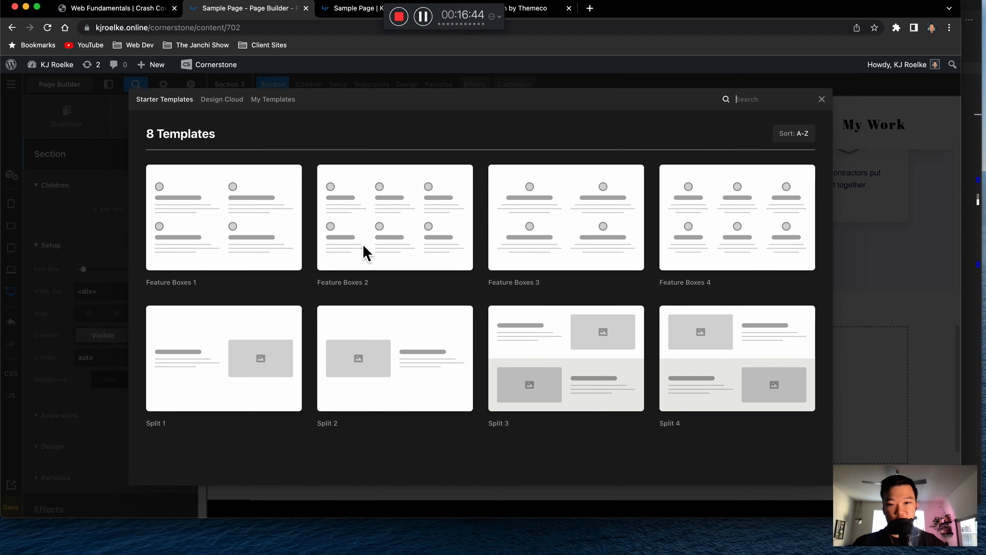
pyautogui.click(219, 102)
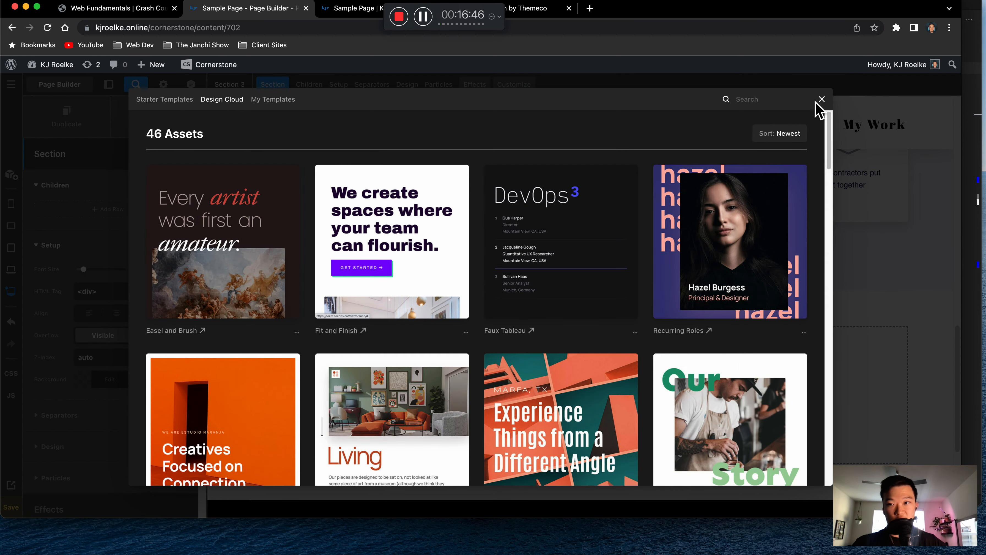
pyautogui.click(821, 99)
# - Give the new empty section above the footer a single-column layout
pyautogui.scroll(-3, 502, 368)
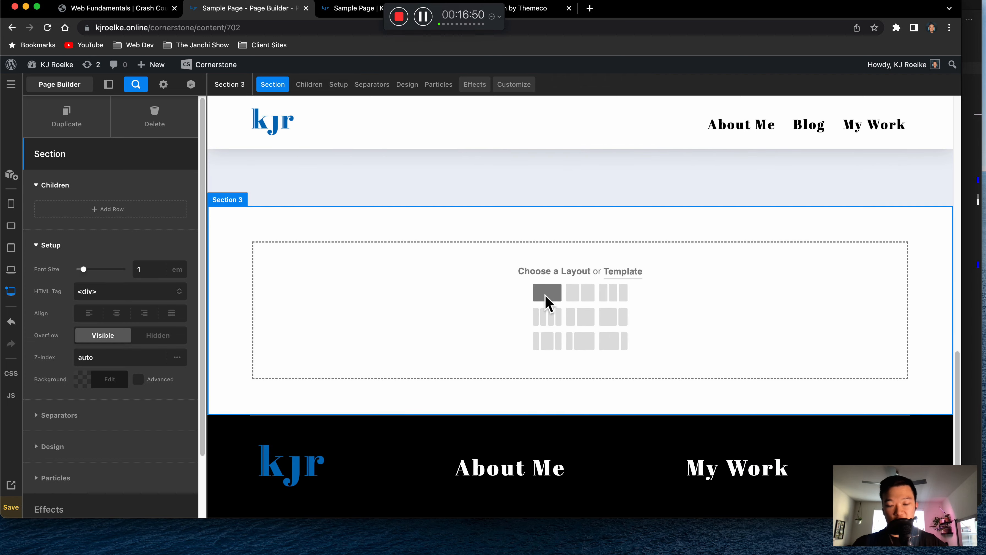
pyautogui.click(546, 296)
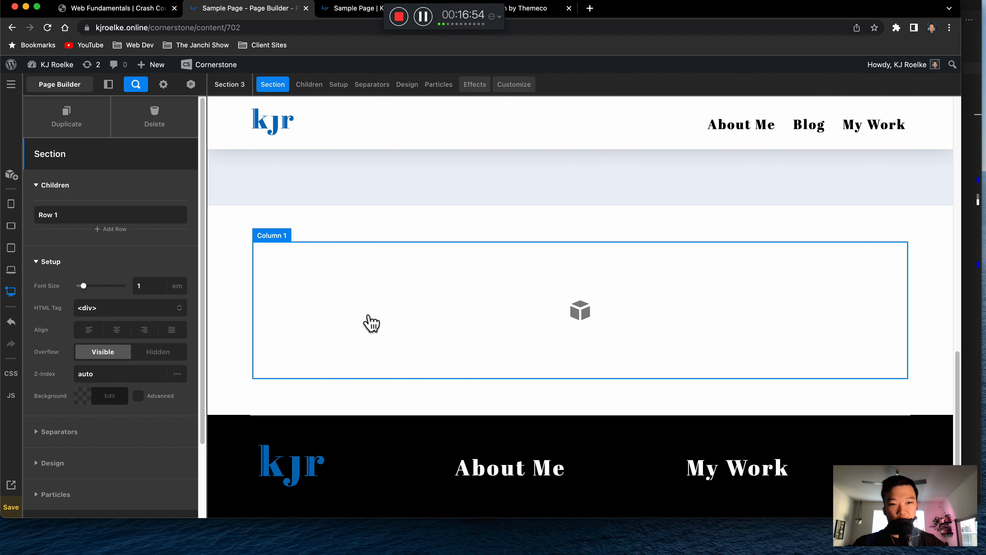
# - Try a Quote element in the new section's empty column, then delete it
pyautogui.click(369, 315)
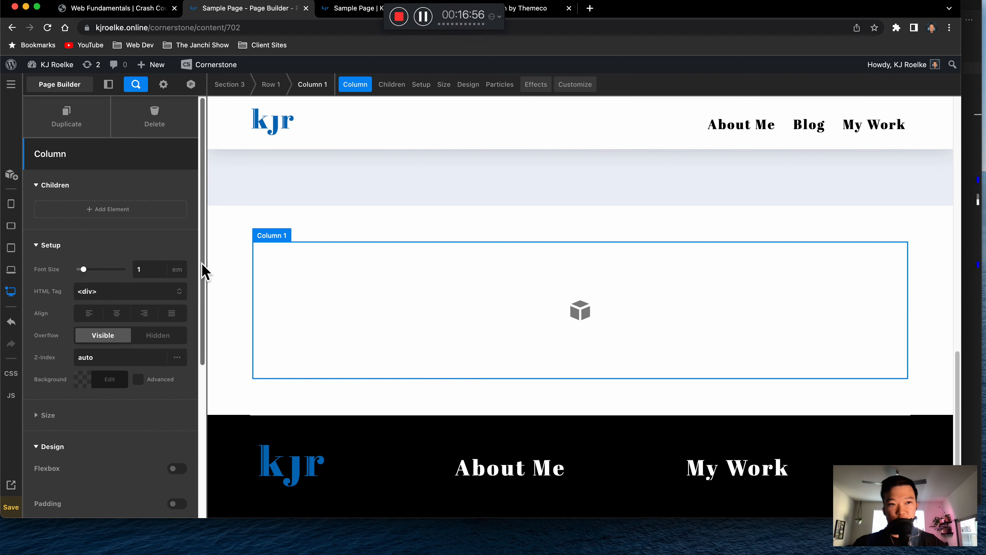
pyautogui.click(83, 211)
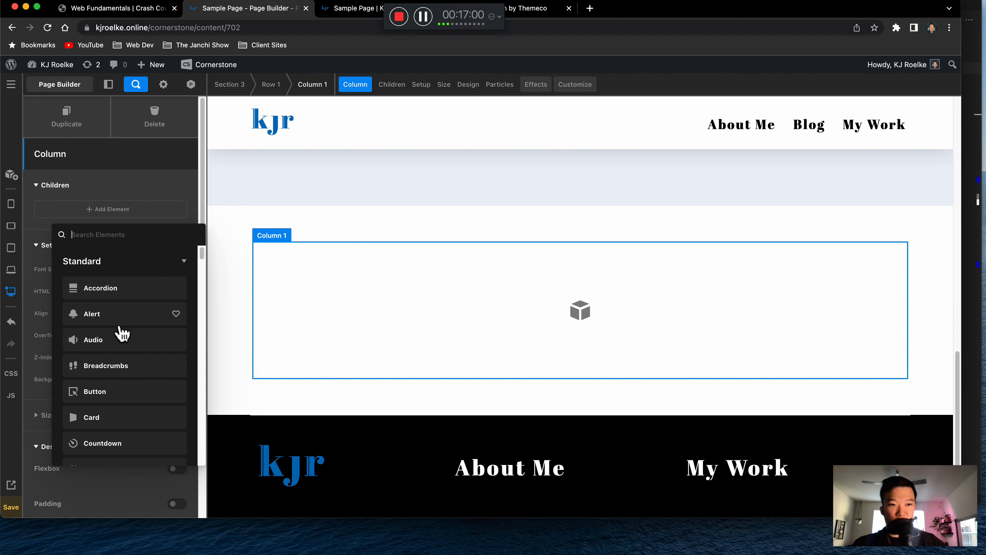
pyautogui.scroll(-8, 122, 359)
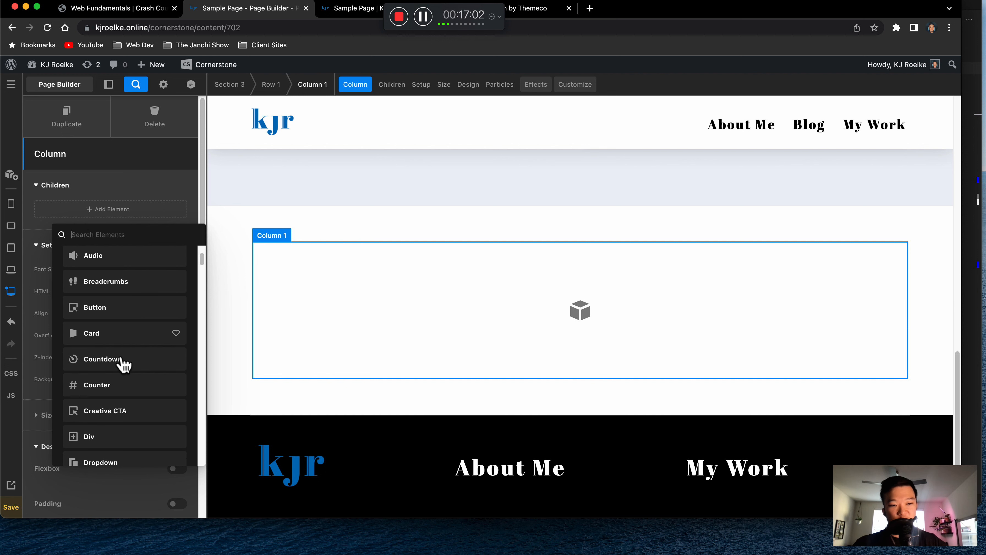
pyautogui.scroll(-10, 123, 364)
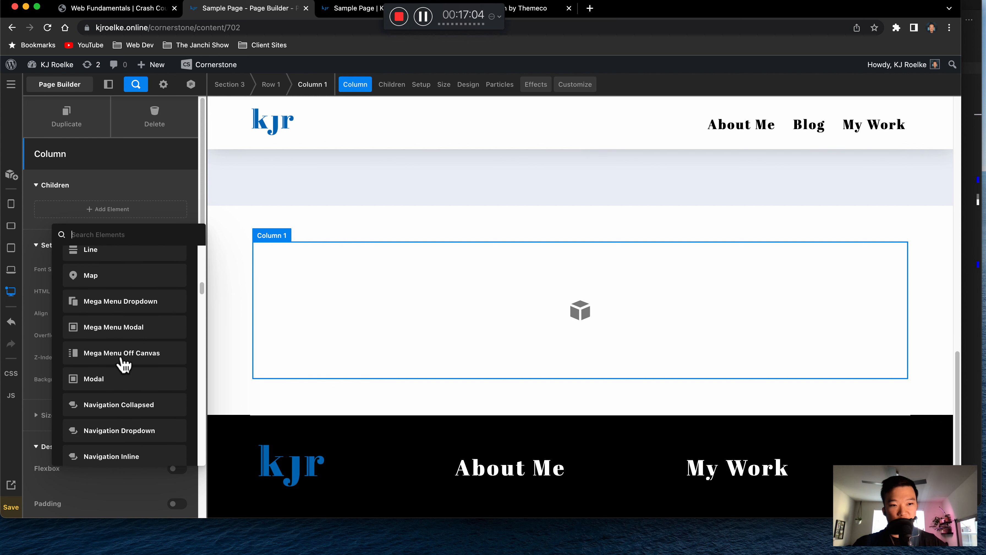
pyautogui.scroll(1, 123, 363)
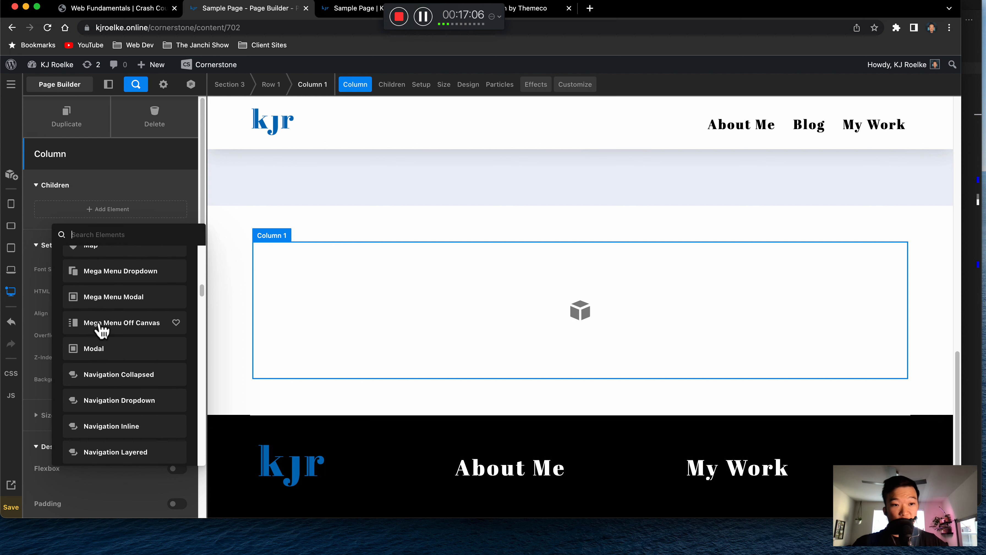
pyautogui.scroll(-10, 102, 330)
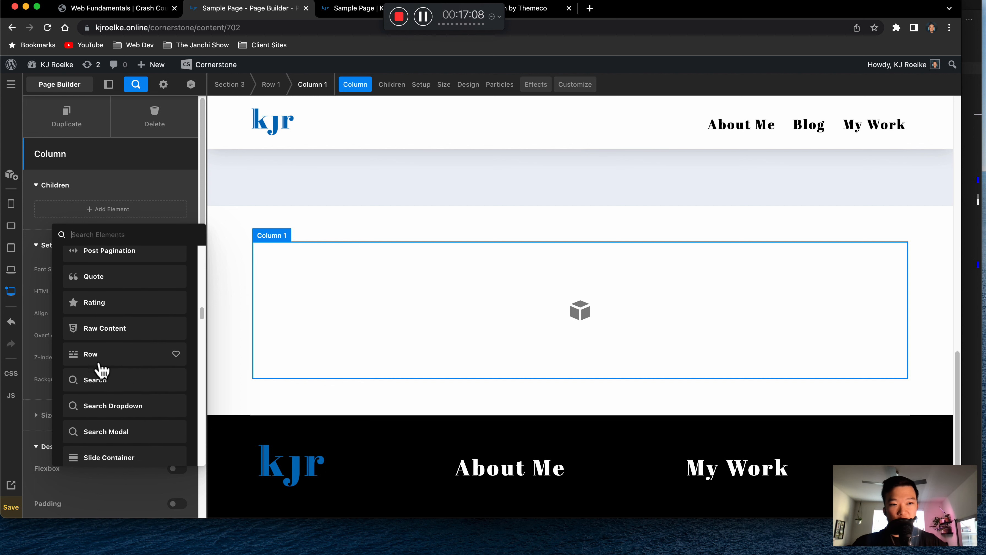
pyautogui.click(90, 275)
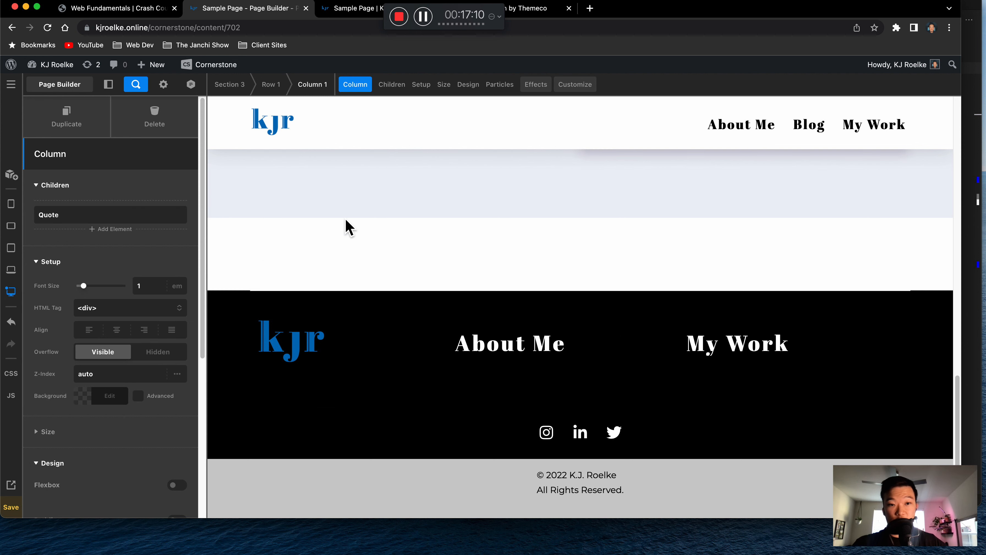
pyautogui.click(535, 262)
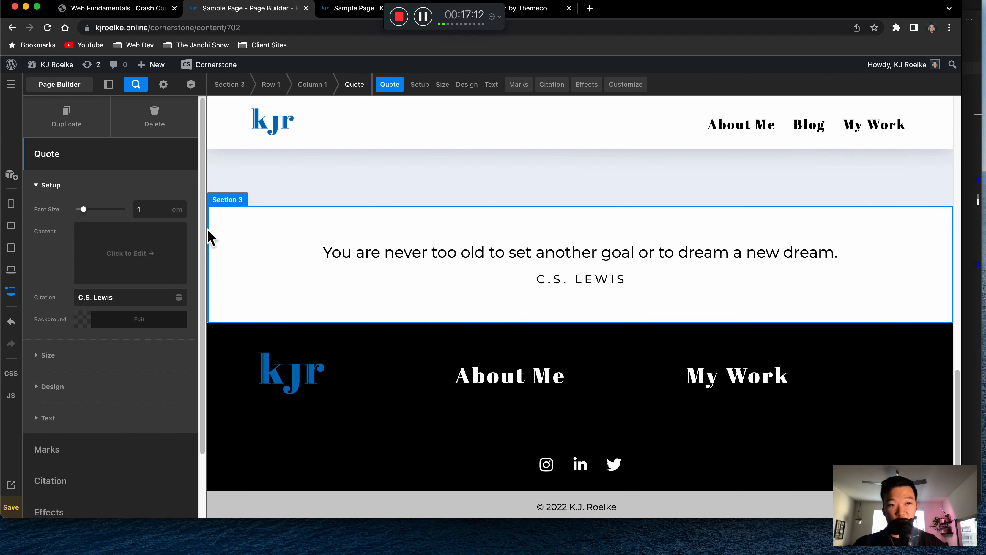
pyautogui.click(164, 127)
# - Browse the standard and classic elements for the empty column and add a Tabs element
pyautogui.click(449, 300)
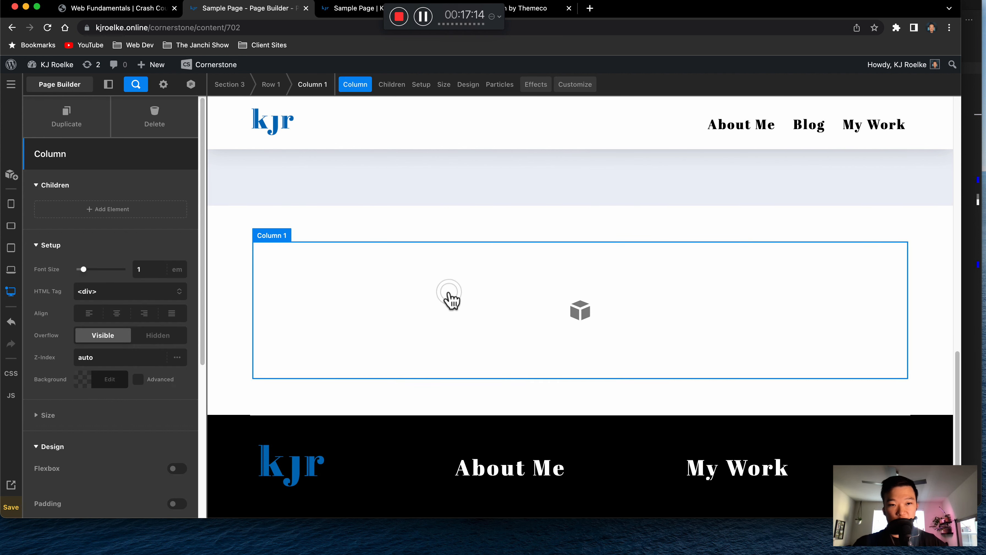
pyautogui.click(136, 209)
pyautogui.scroll(-15, 121, 316)
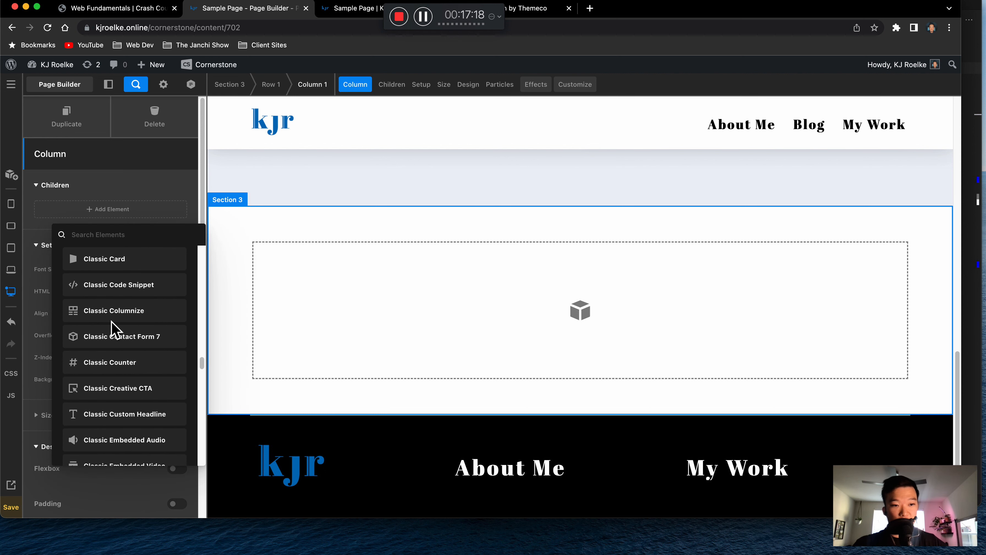
pyautogui.scroll(-12, 113, 330)
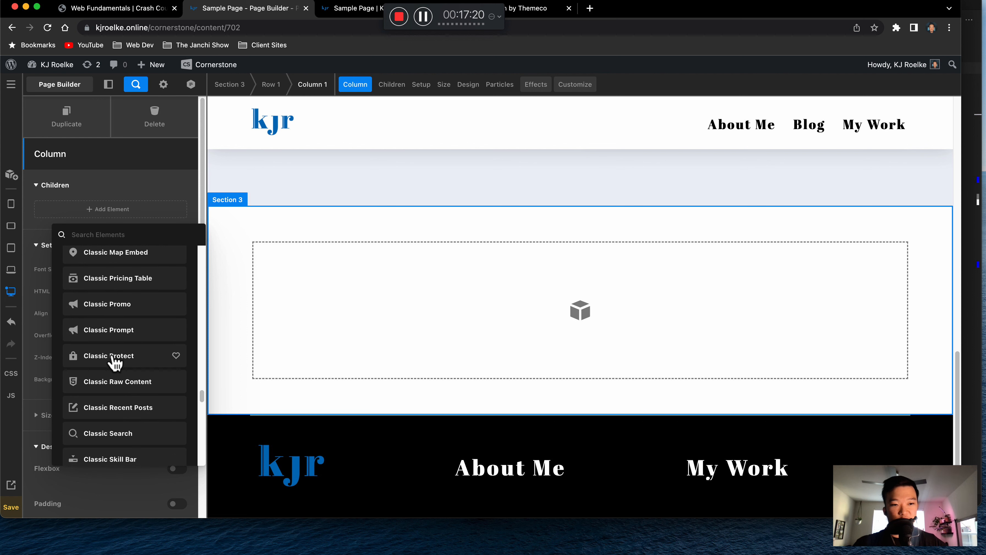
pyautogui.scroll(12, 114, 364)
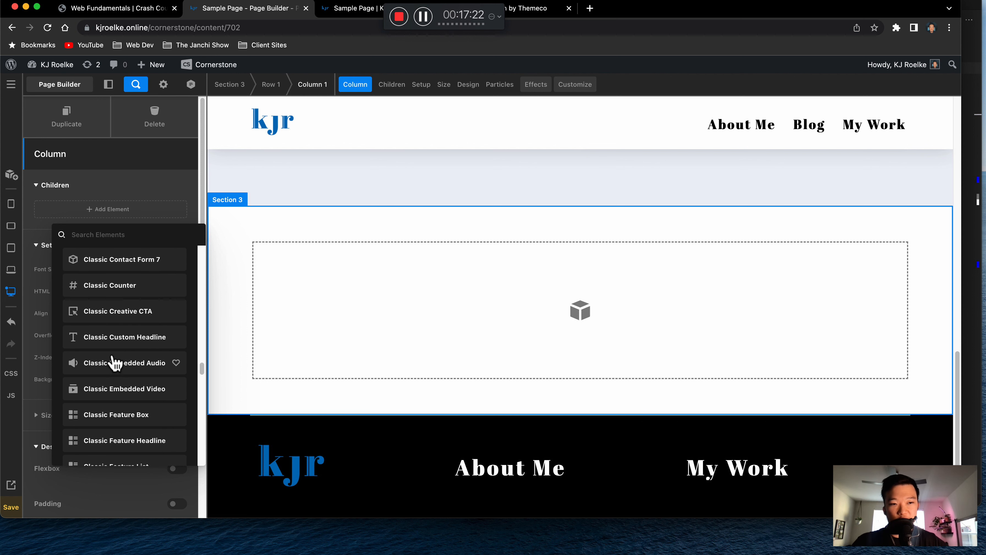
pyautogui.scroll(10, 114, 364)
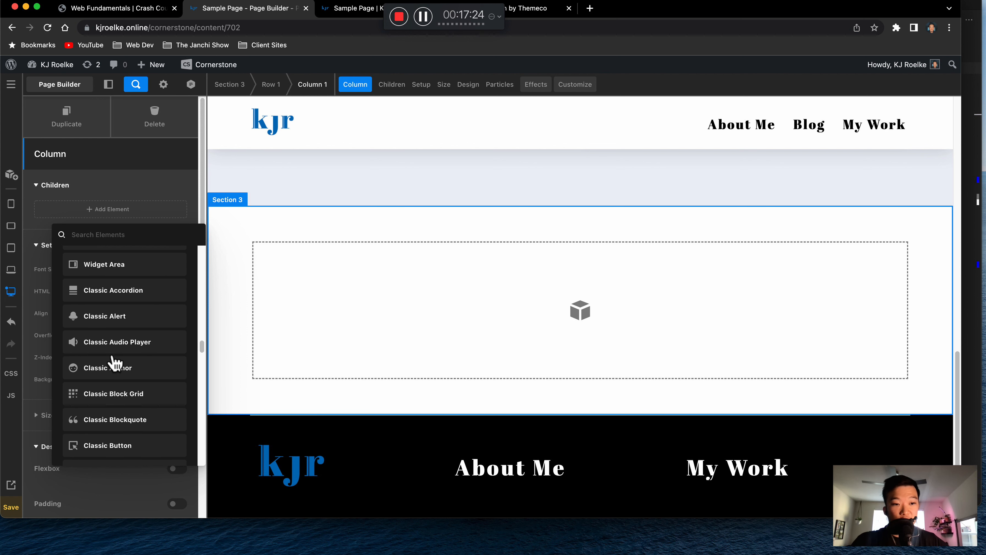
pyautogui.scroll(5, 113, 363)
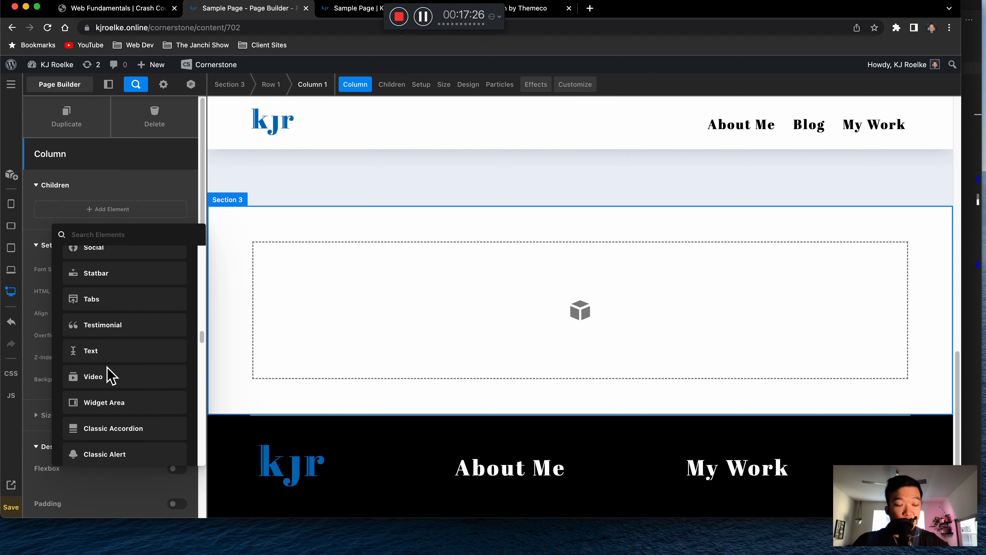
pyautogui.scroll(1, 107, 366)
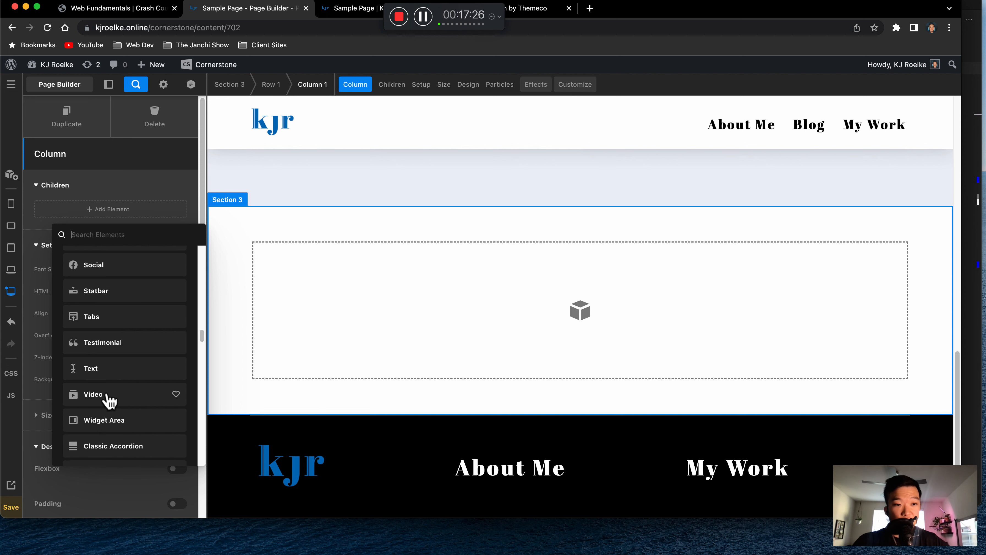
pyautogui.click(104, 318)
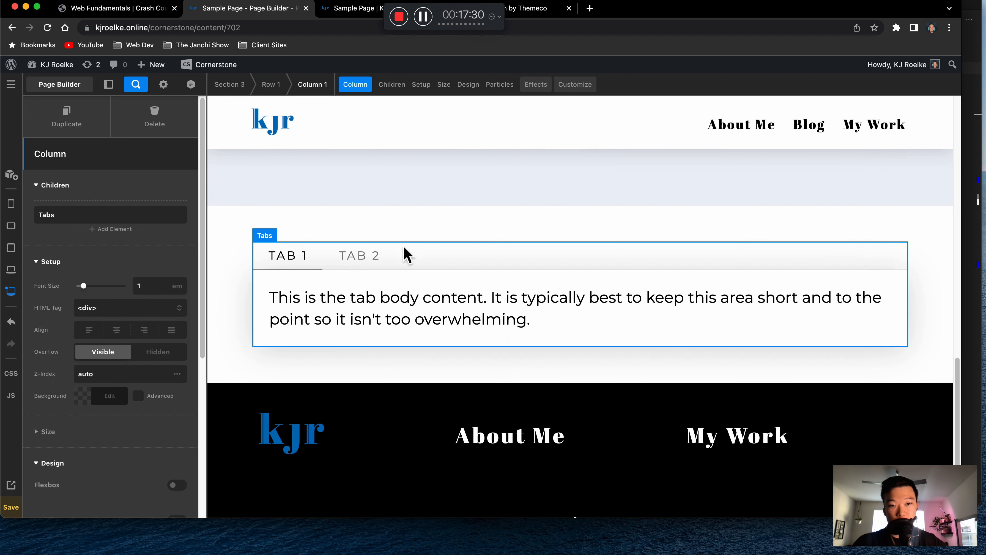
# - Preview the contents of both tabs in the Tabs element, then delete the element
pyautogui.click(374, 260)
pyautogui.click(280, 249)
pyautogui.click(347, 254)
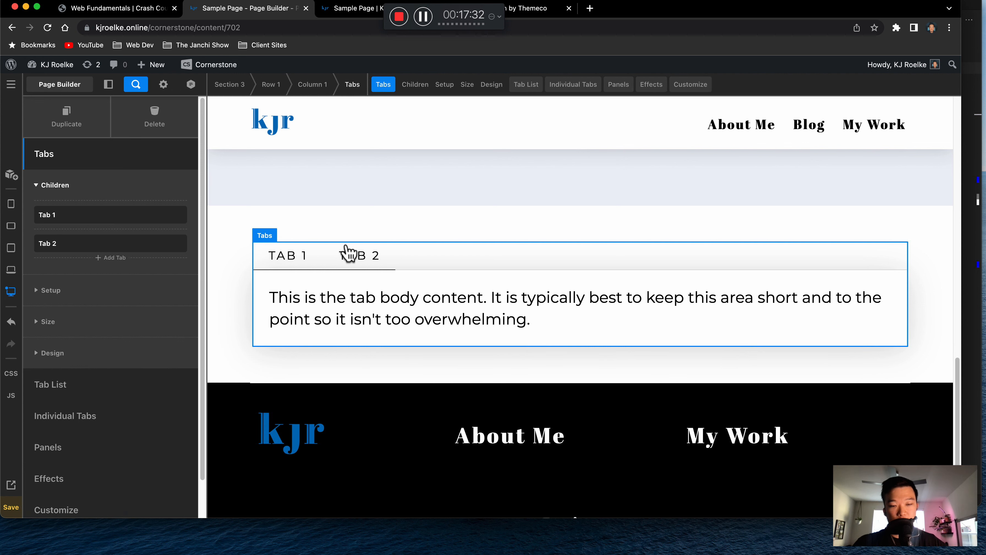
pyautogui.click(269, 267)
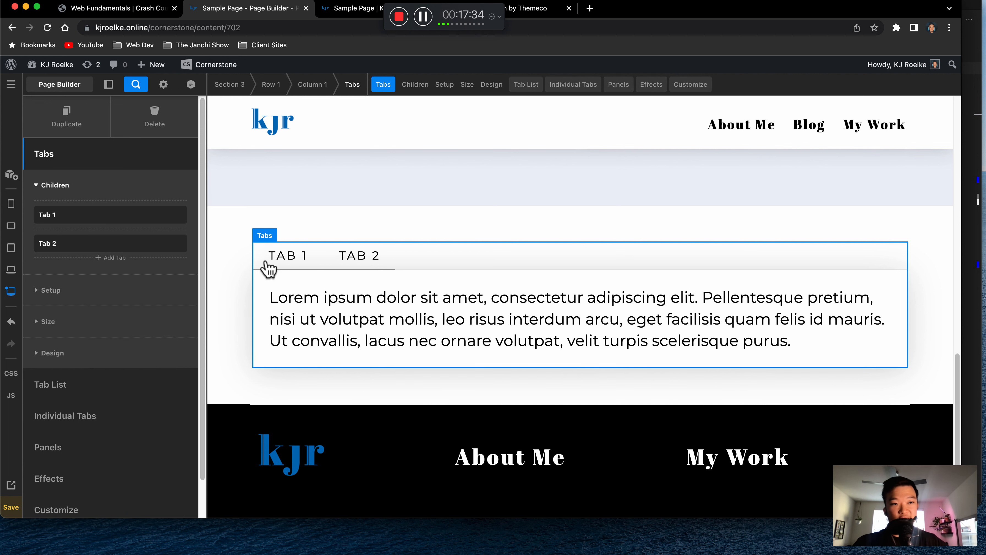
pyautogui.click(155, 119)
# - Add a Headline element to the new section's empty column and save the page
pyautogui.click(378, 290)
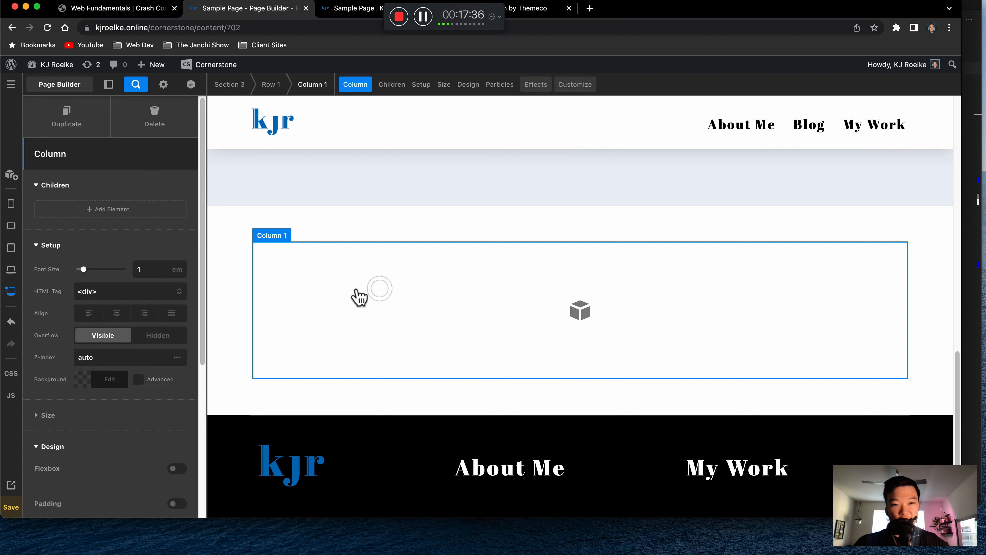
pyautogui.click(113, 208)
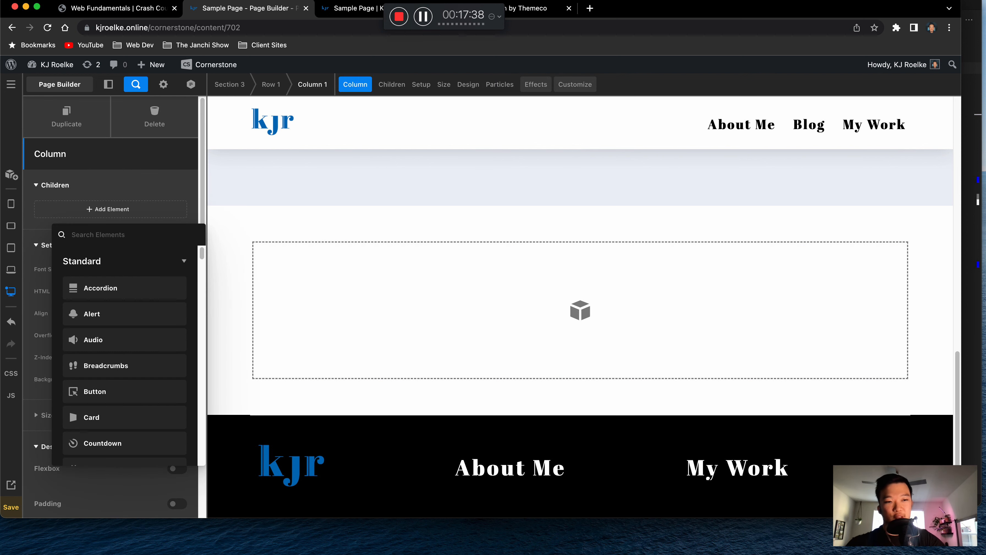
pyautogui.write('head')
pyautogui.click(120, 298)
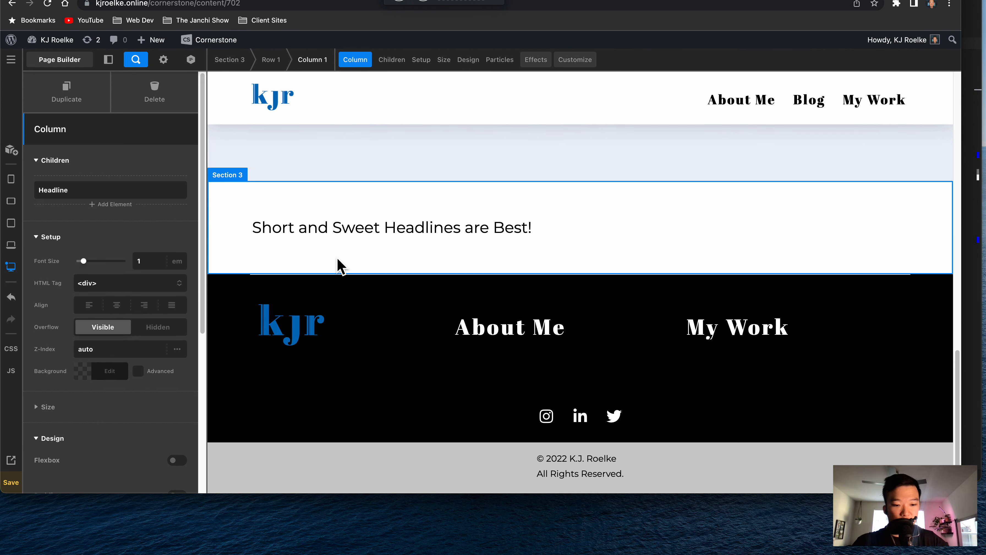
pyautogui.press('super+s')
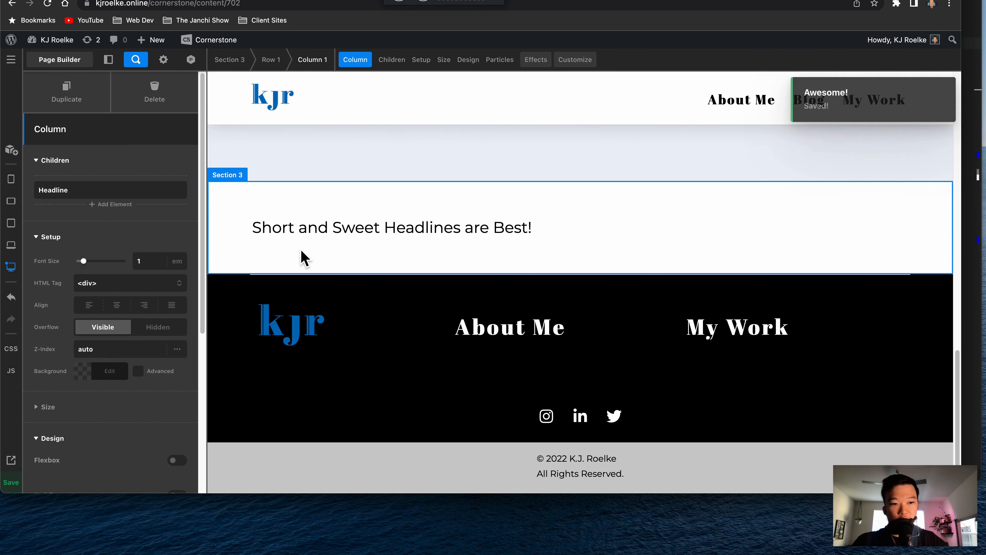
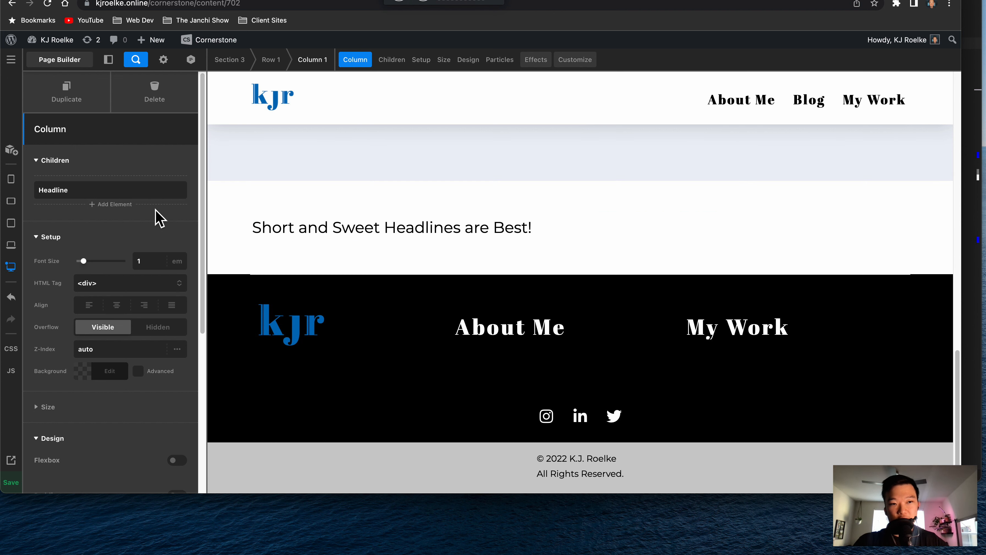
# - Review the column's Setup and Design options and expand its Size settings
pyautogui.scroll(-3, 68, 241)
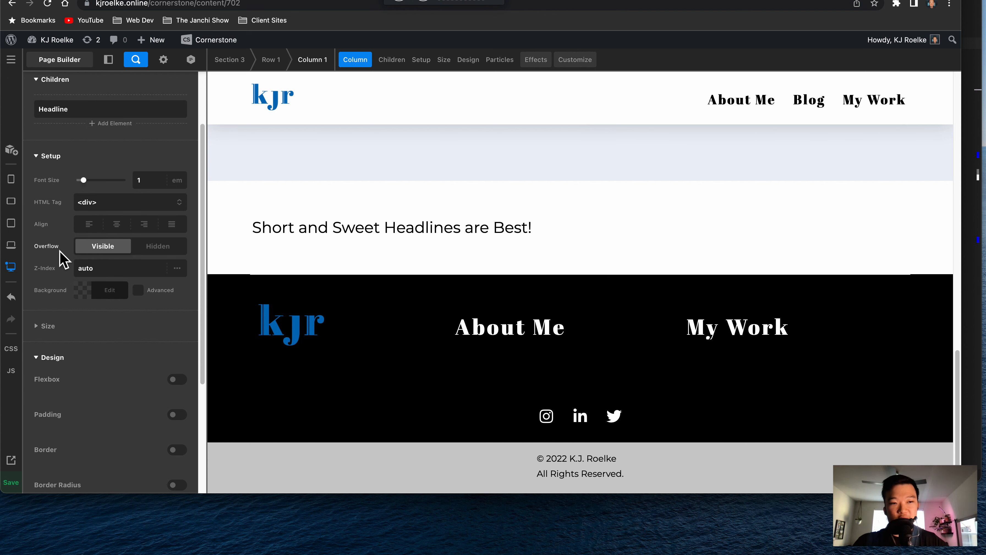
pyautogui.scroll(-2, 62, 286)
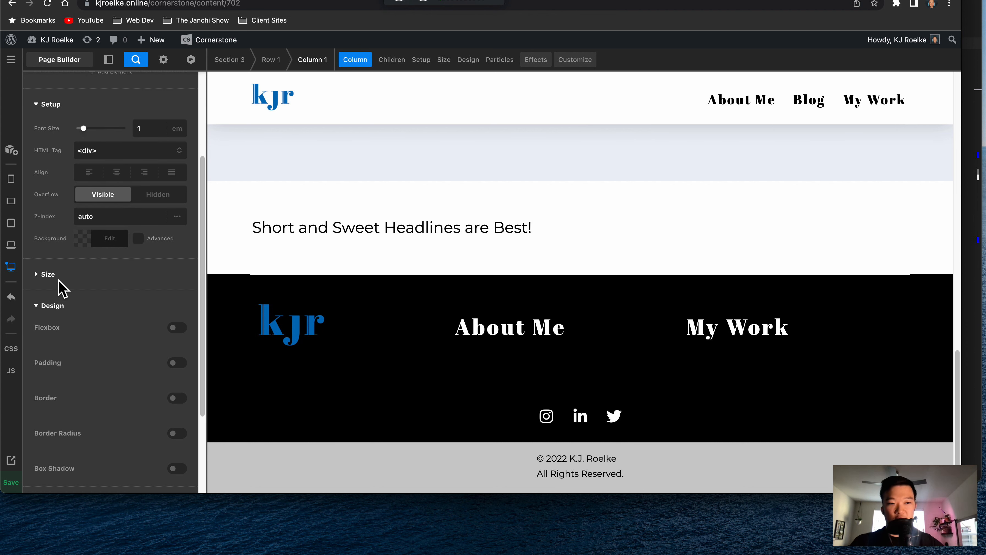
pyautogui.click(58, 280)
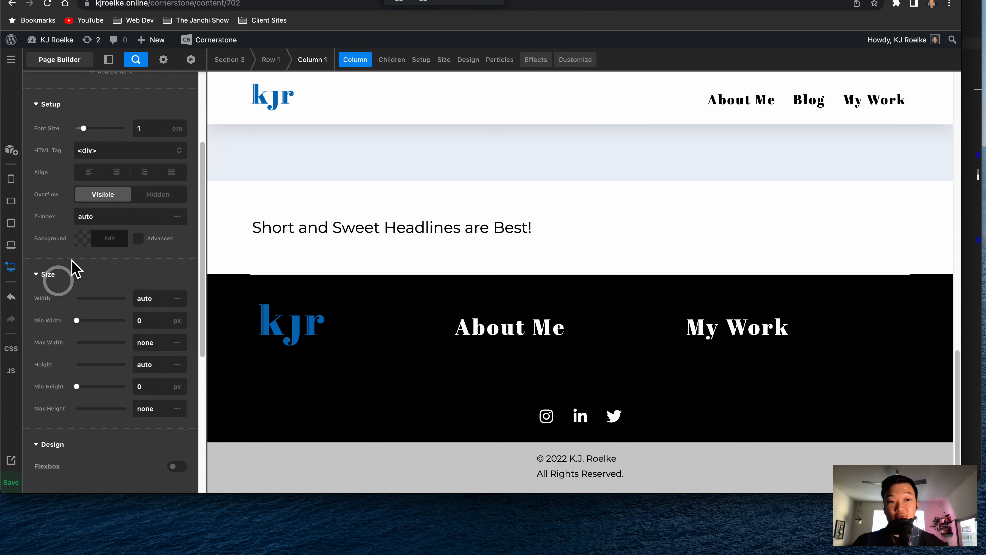